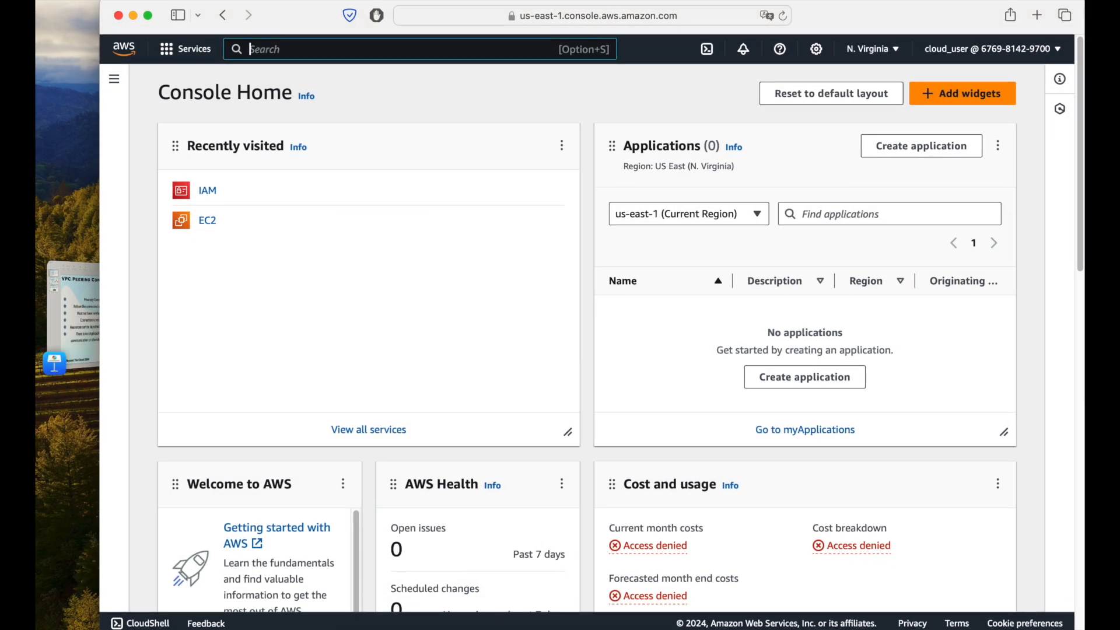
# Step: Open the VPC service and display the list of your VPCs
pyautogui.write('vpc')
pyautogui.click(460, 162)
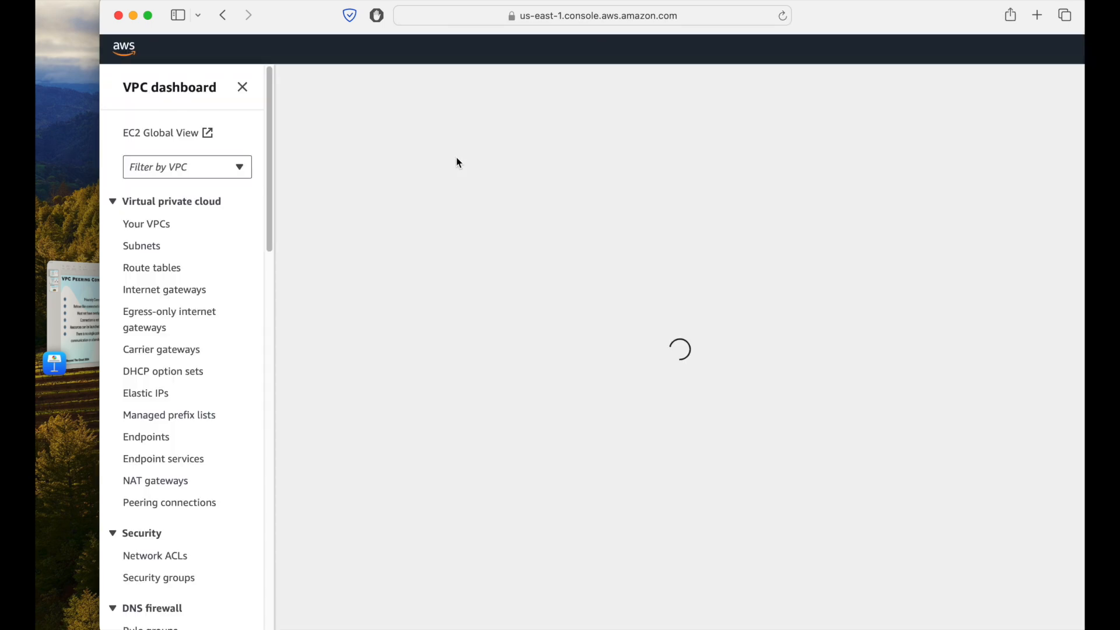
pyautogui.click(163, 224)
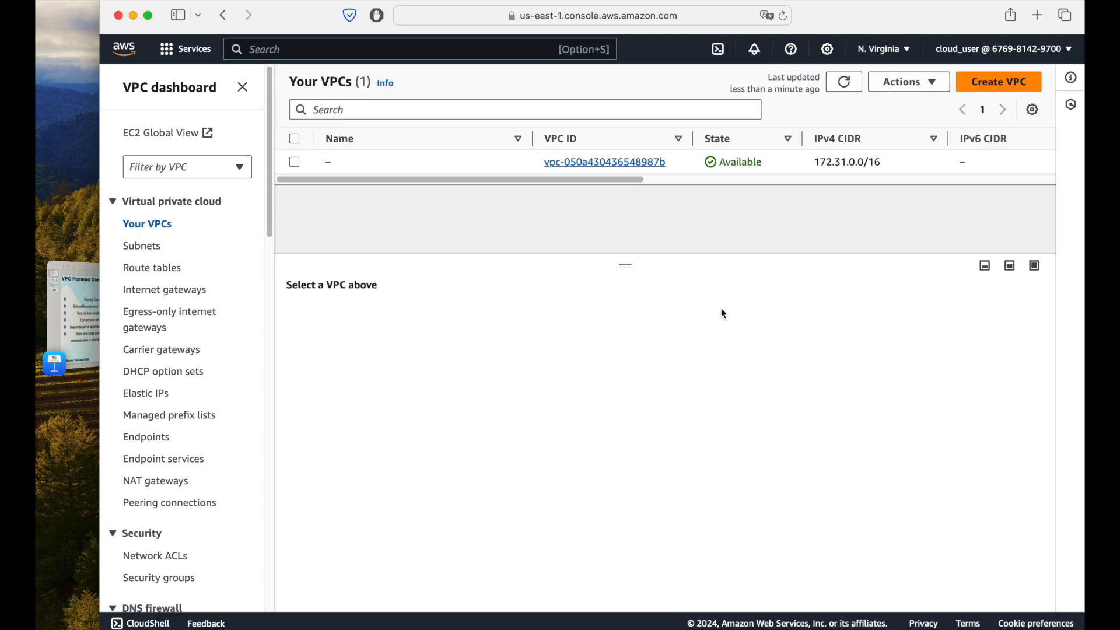
# Step: Check the existing VPC's tenancy and default status, and name that VPC "default"
pyautogui.hscroll(10, 715, 187)
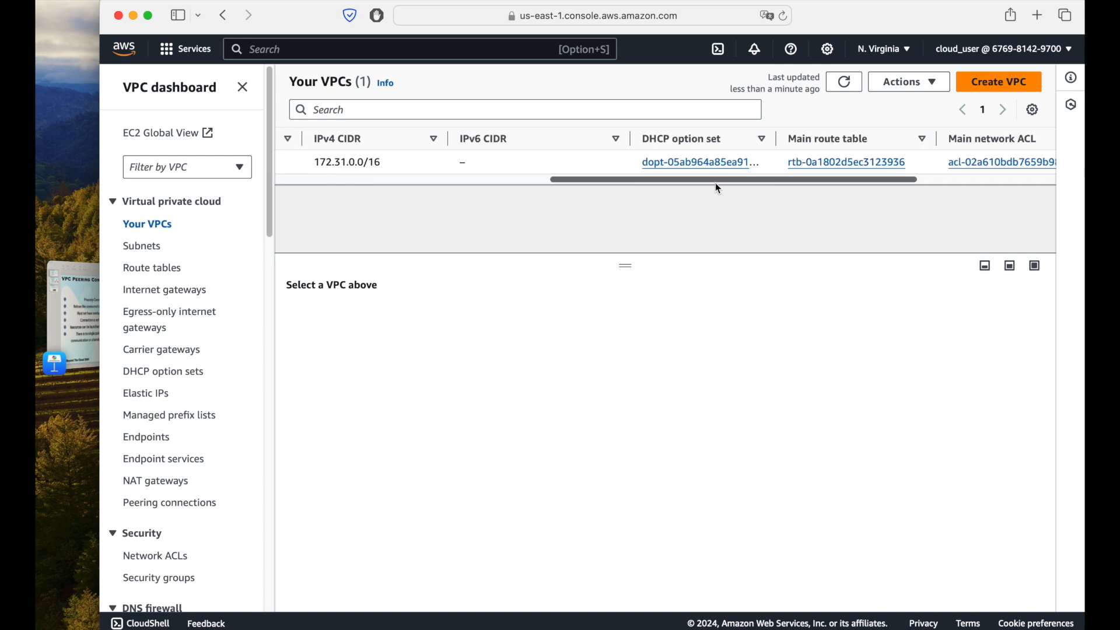
pyautogui.doubleClick(876, 161)
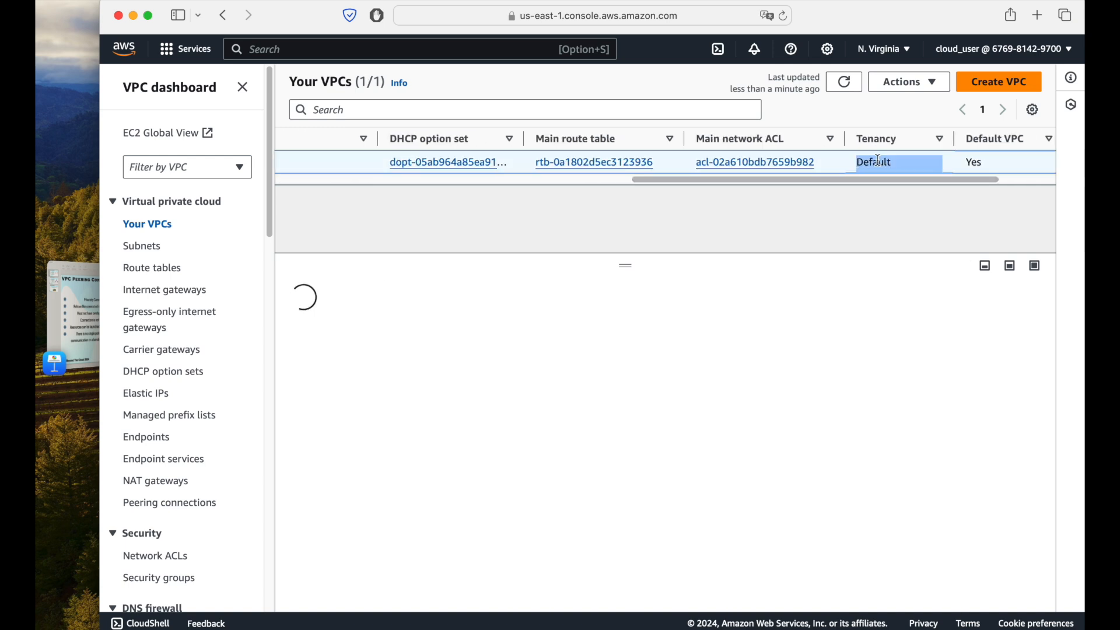
pyautogui.hscroll(-10, 967, 186)
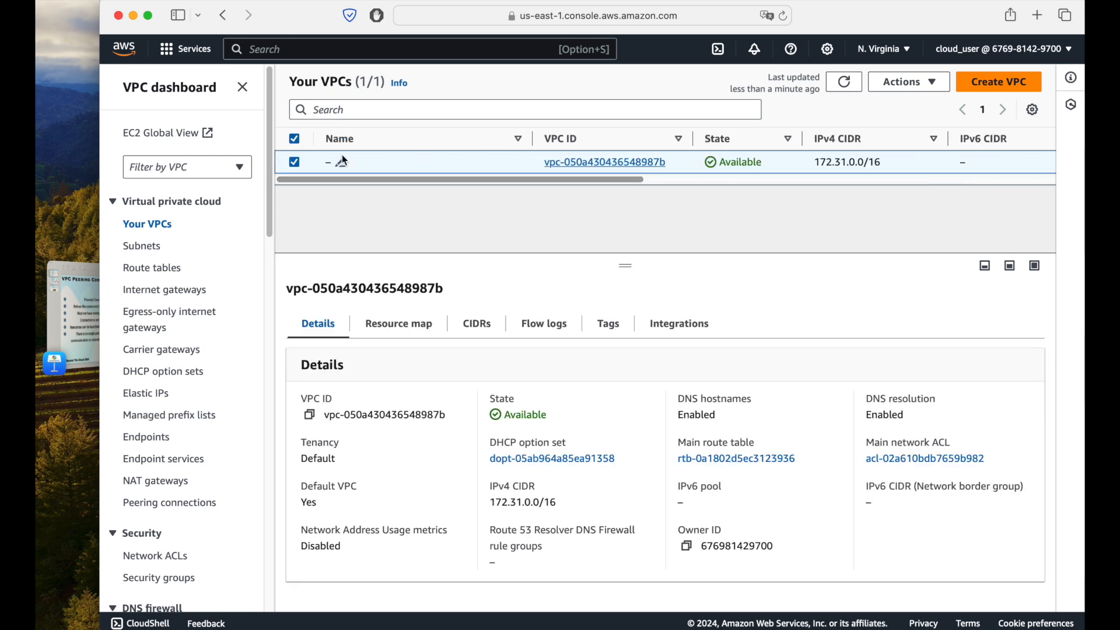
pyautogui.click(341, 163)
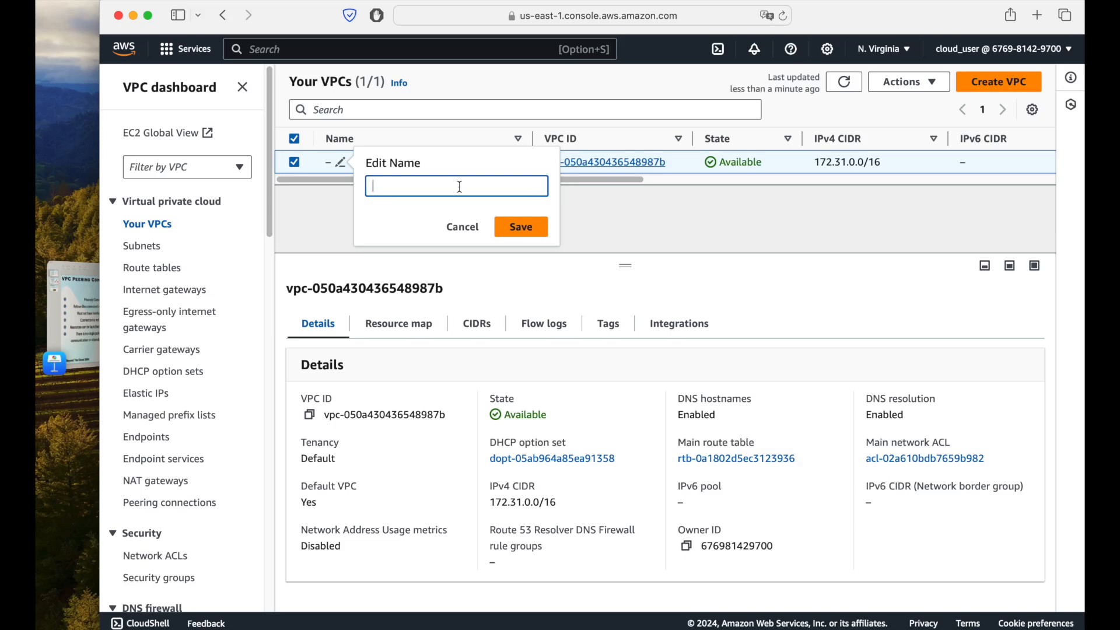
pyautogui.write('default')
pyautogui.click(516, 229)
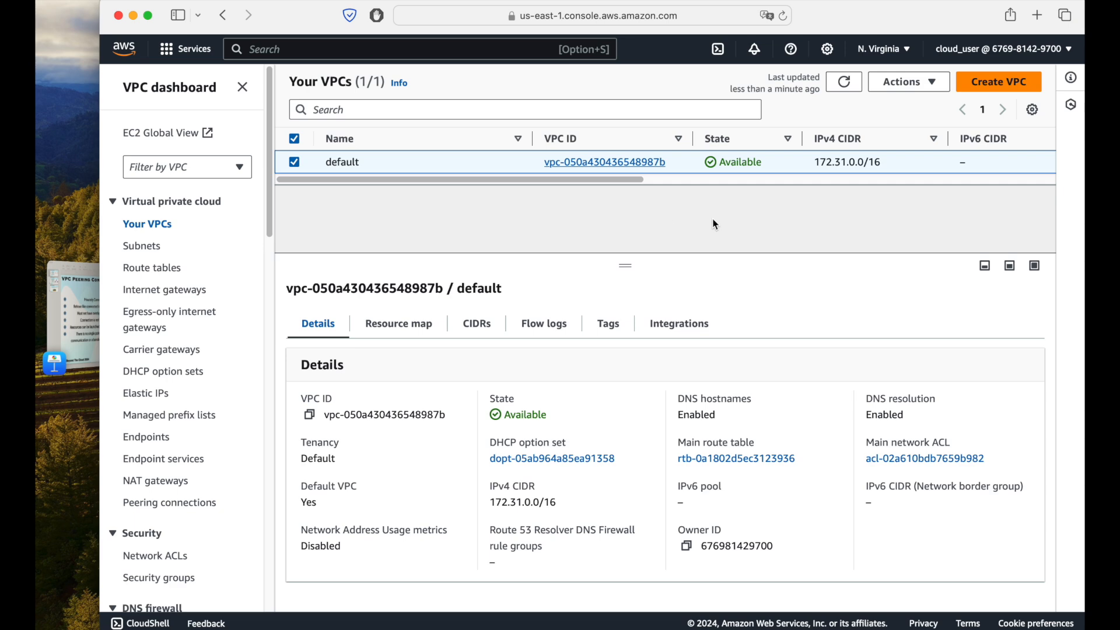
# Step: Start creating a VPC with the "VPC and more" option and set the auto-generated name tag to "peering-connection"
pyautogui.click(982, 84)
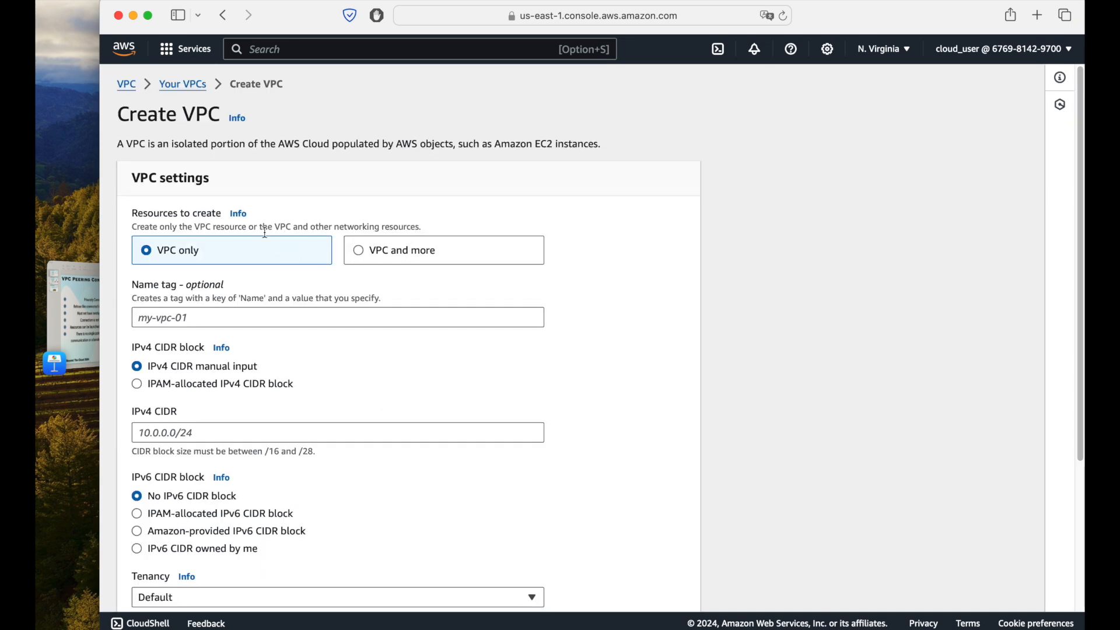
pyautogui.click(402, 254)
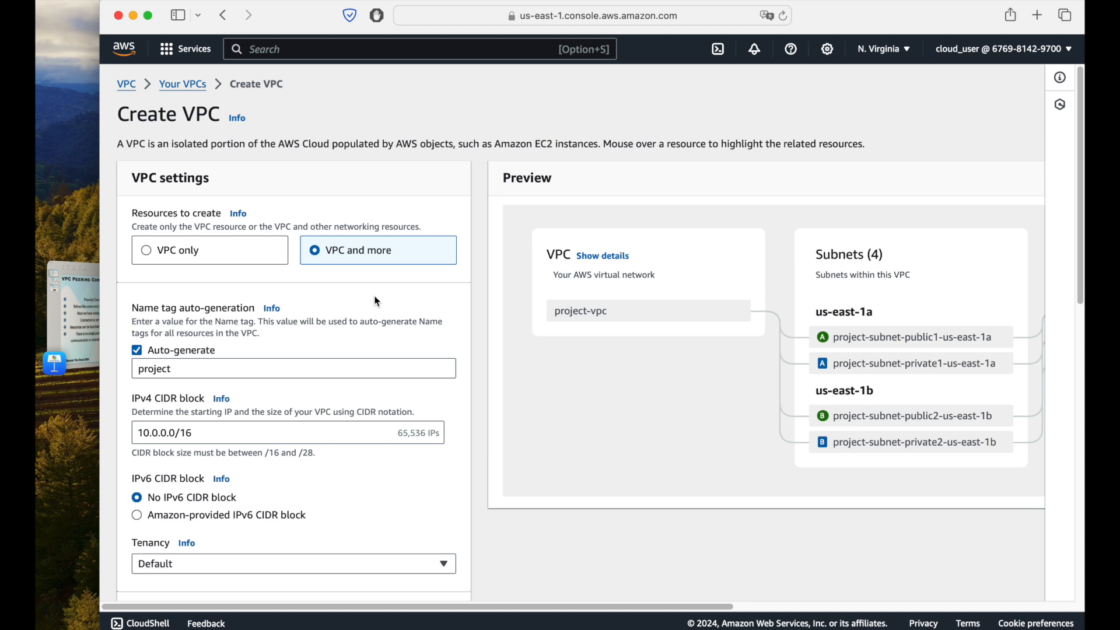
pyautogui.scroll(-1, 376, 302)
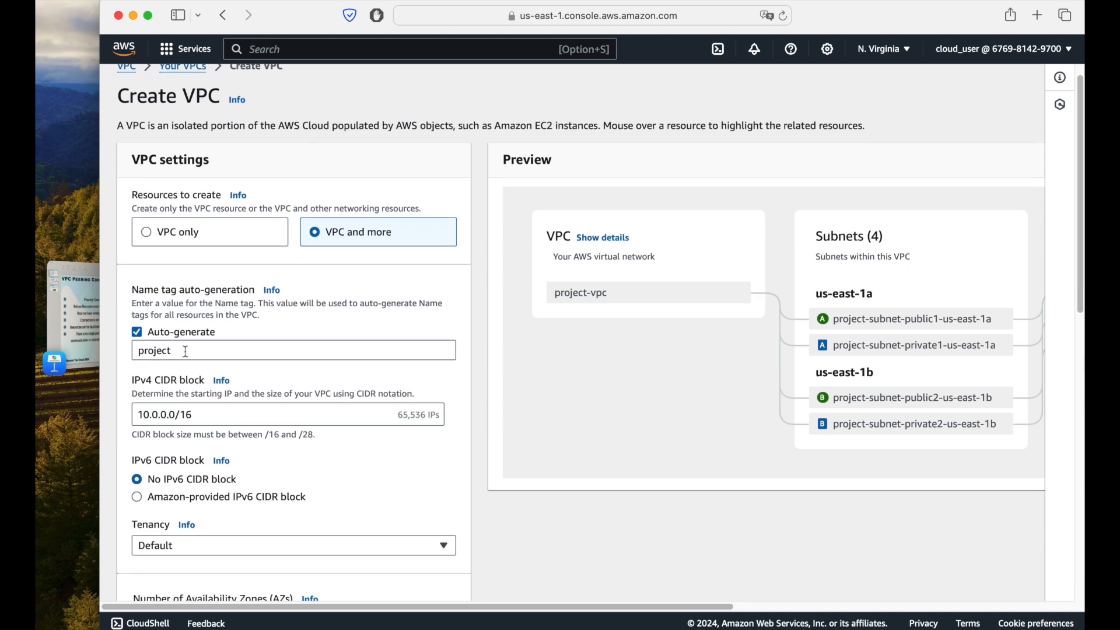
pyautogui.moveTo(185, 352); pyautogui.dragTo(80, 339)
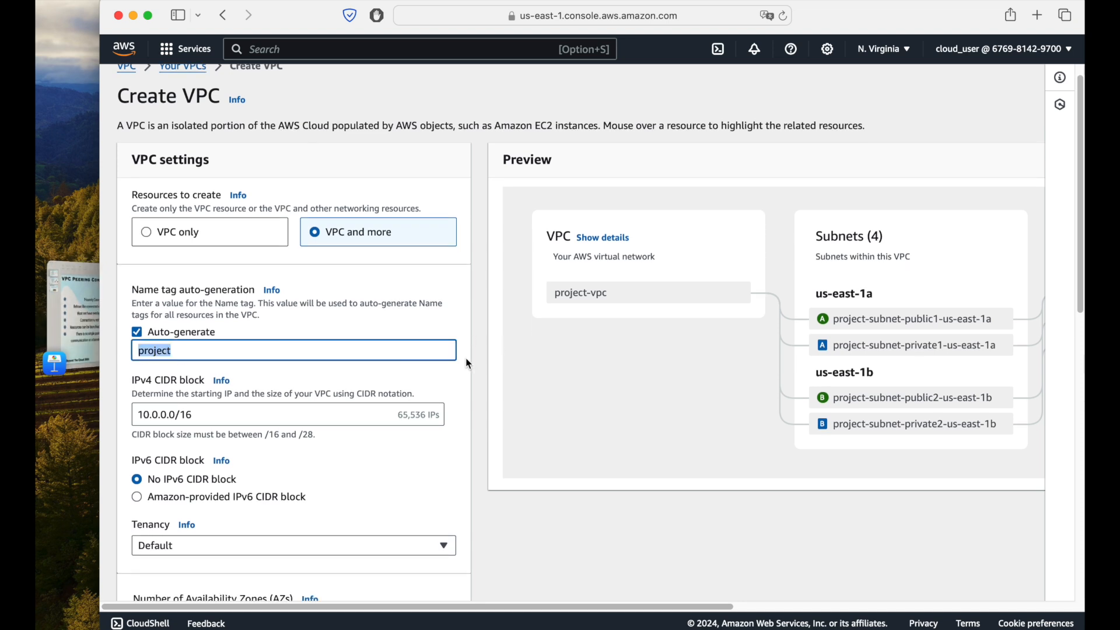
pyautogui.write('peeri')
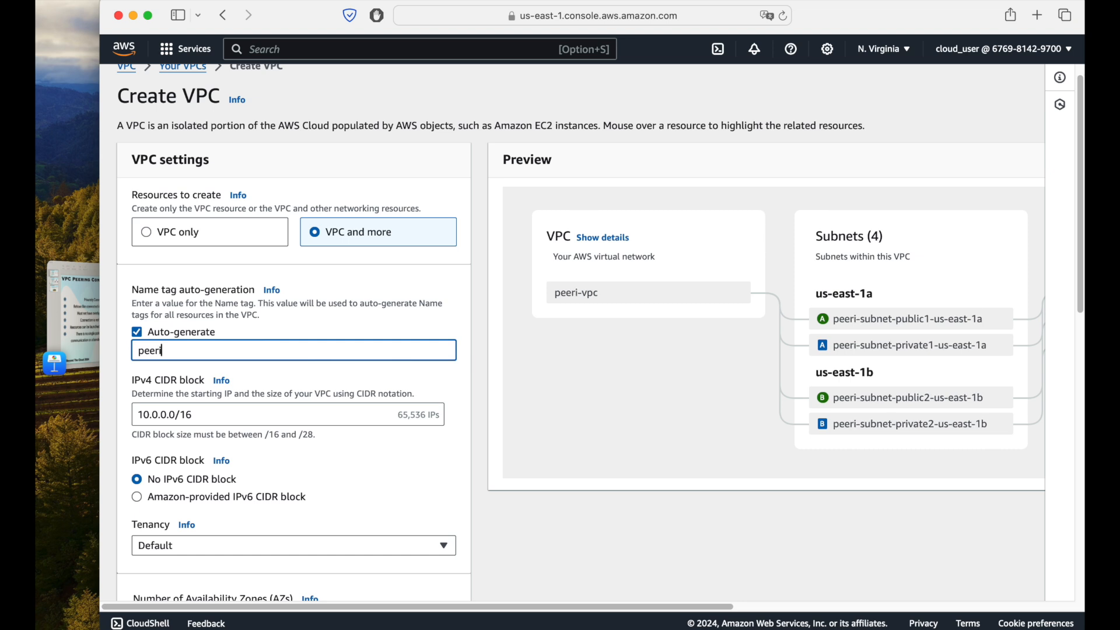
pyautogui.write('ng-connection')
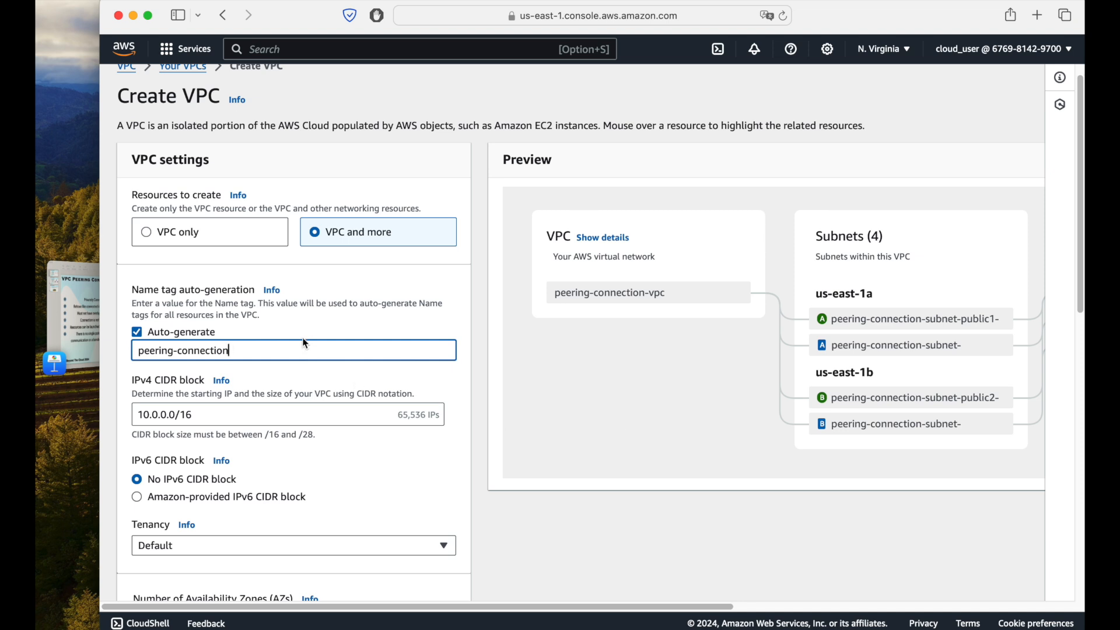
# Step: Review the new VPC's CIDR, availability zone and subnet settings, and set NAT gateways to "In 1 AZ"
pyautogui.scroll(-1, 302, 337)
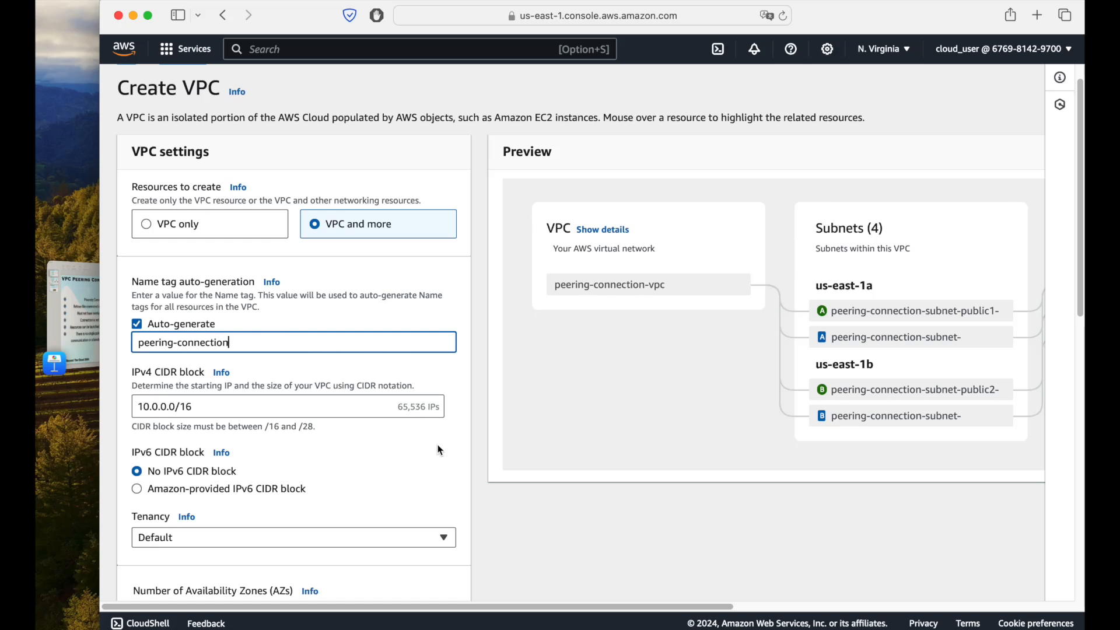
pyautogui.scroll(-2, 435, 432)
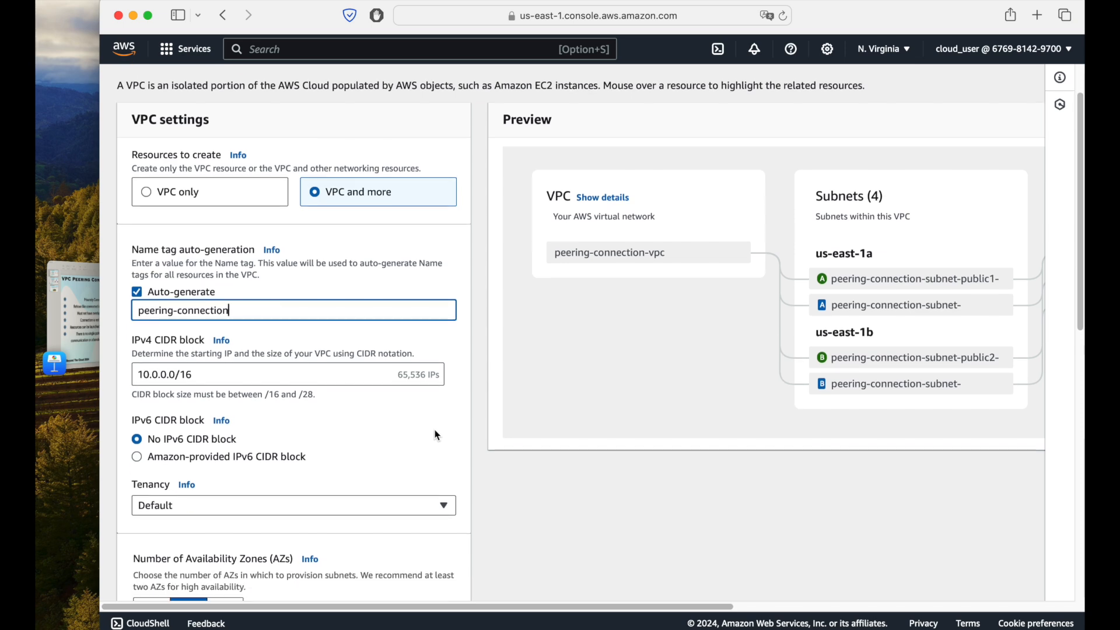
pyautogui.scroll(-3, 309, 431)
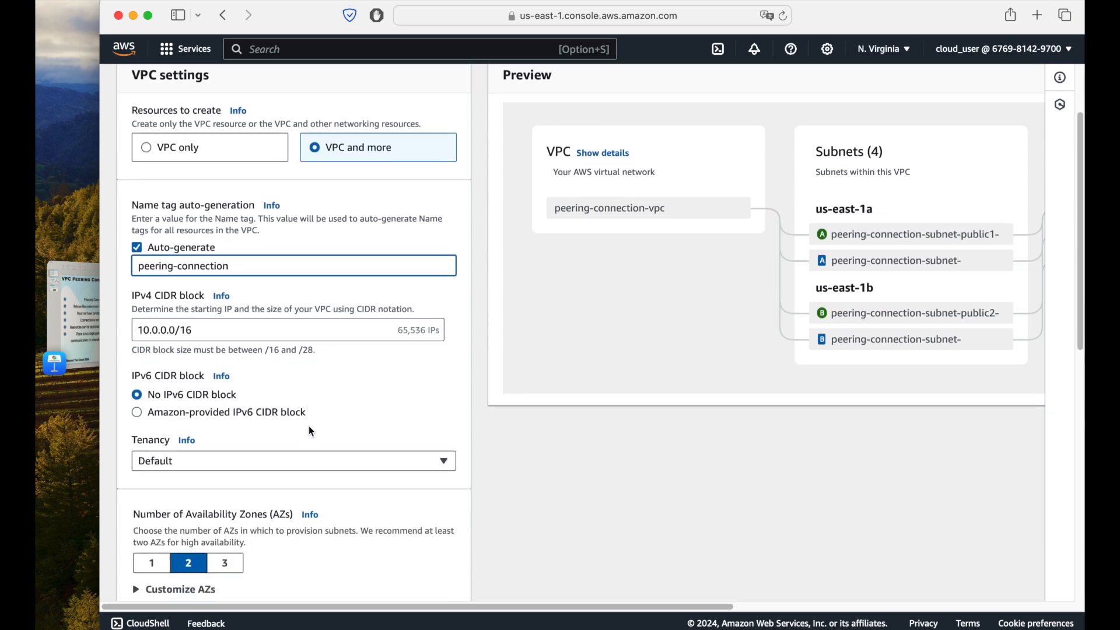
pyautogui.click(175, 386)
pyautogui.click(177, 387)
pyautogui.scroll(-5, 361, 310)
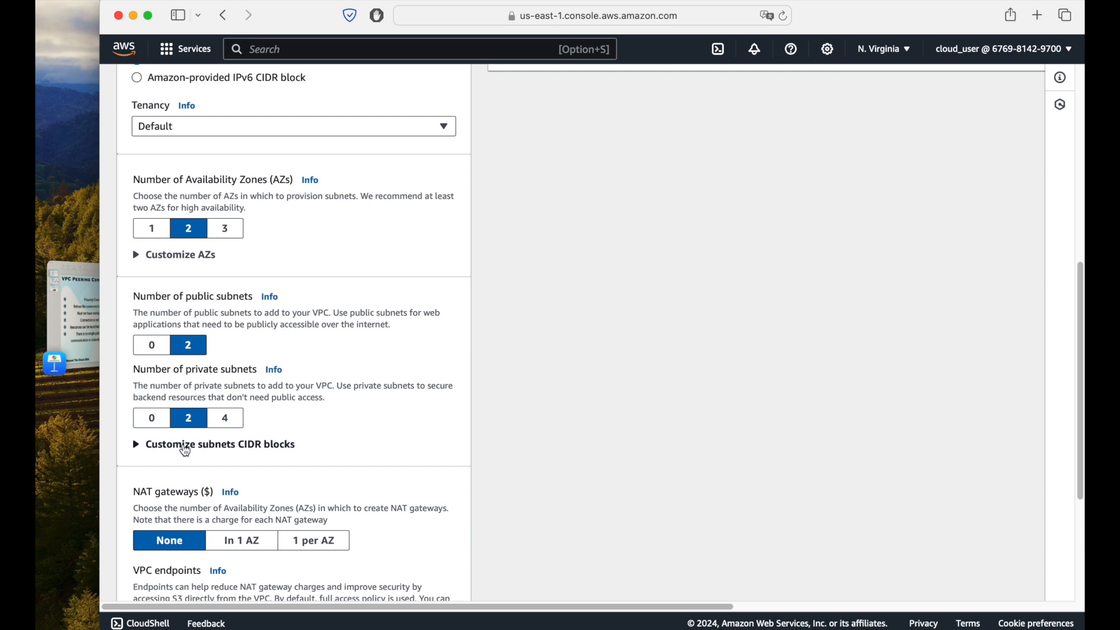
pyautogui.scroll(-2, 378, 424)
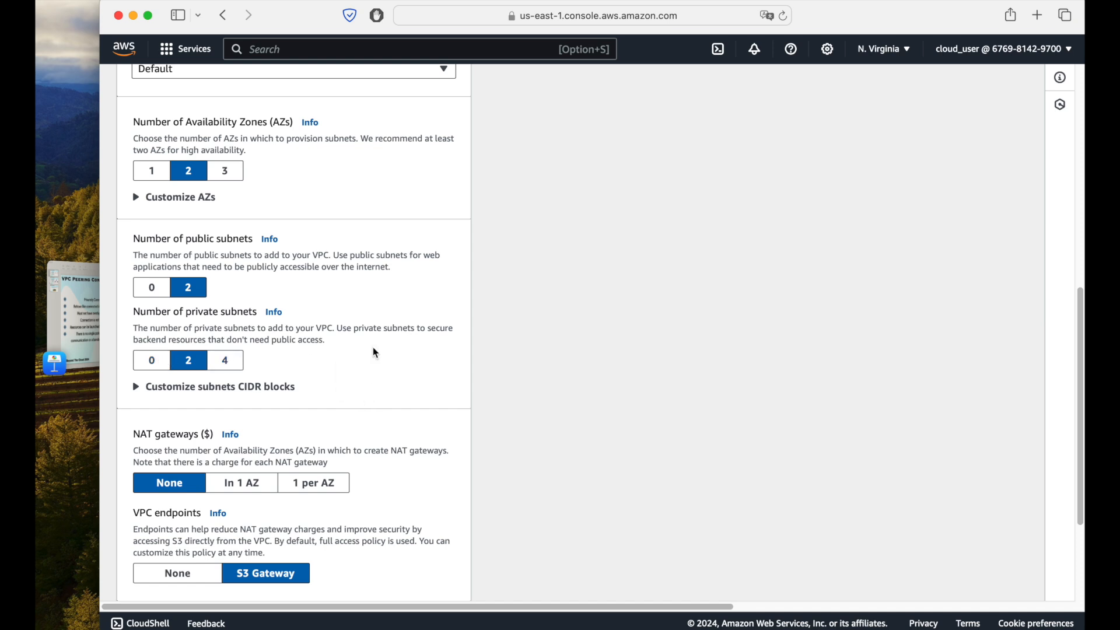
pyautogui.scroll(-3, 376, 353)
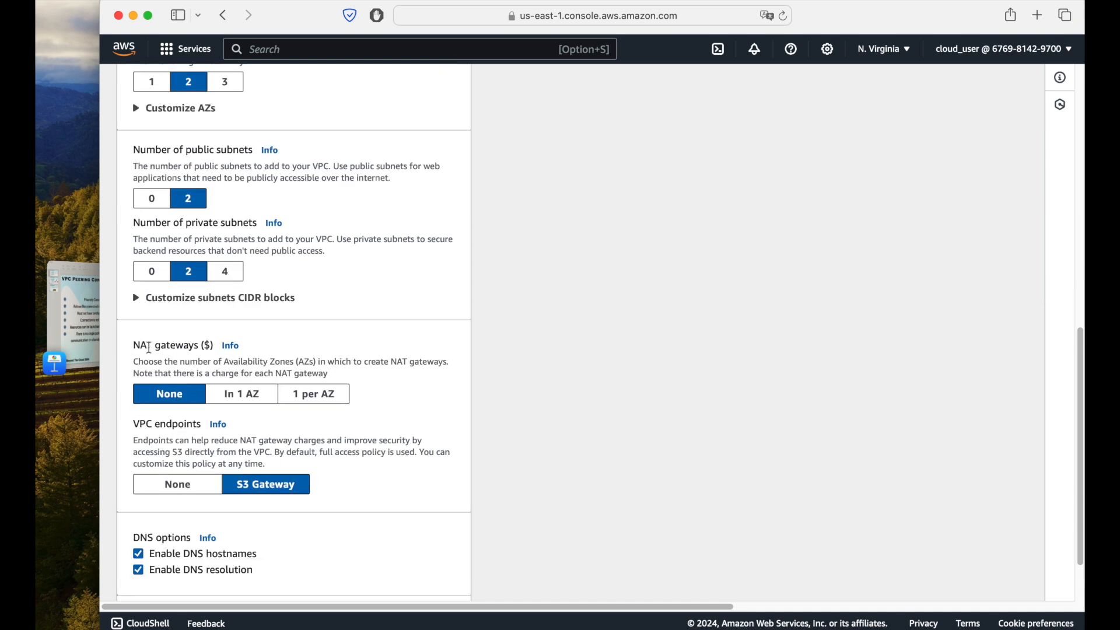
pyautogui.click(241, 394)
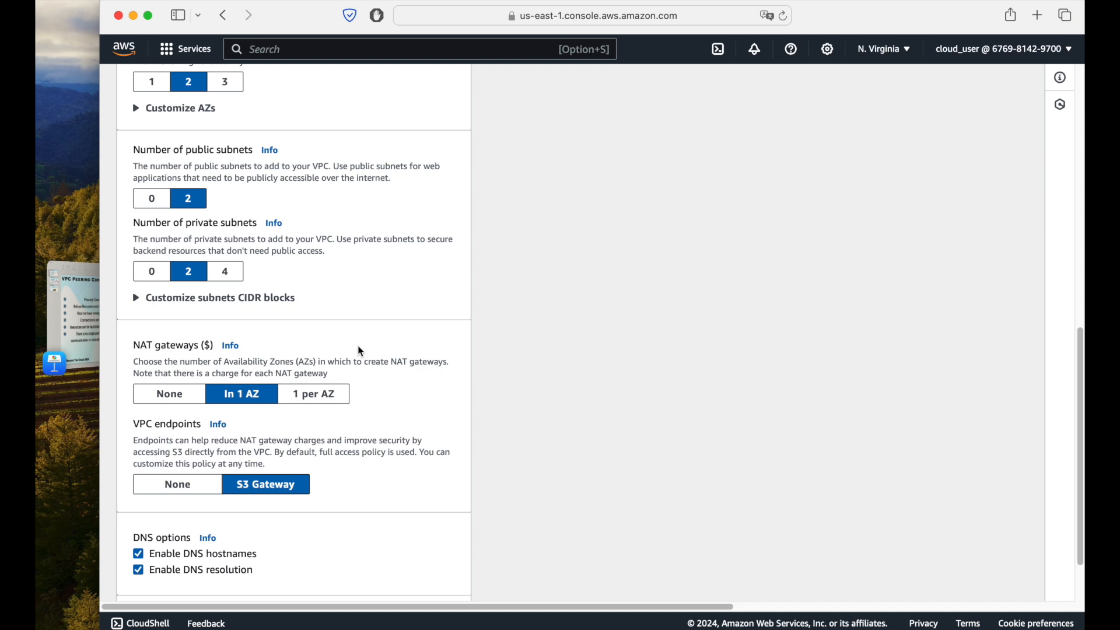
# Step: Expand the additional tags, review the remaining settings and create the VPC with its resources
pyautogui.scroll(-3, 359, 352)
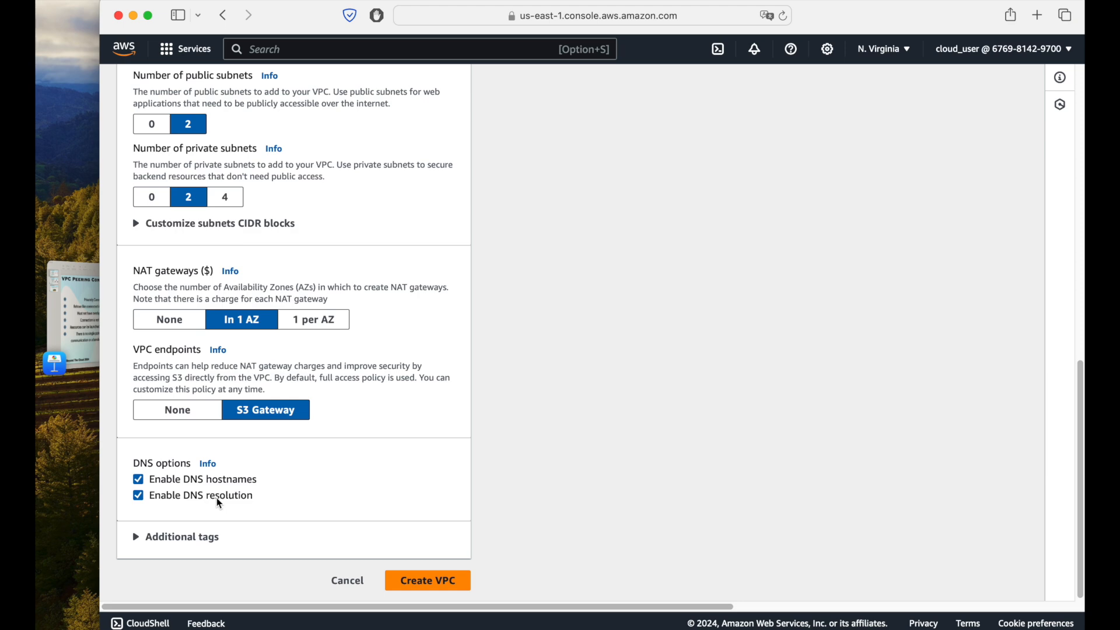
pyautogui.click(187, 537)
pyautogui.scroll(-3, 290, 490)
pyautogui.scroll(9, 291, 490)
pyautogui.scroll(-9, 291, 490)
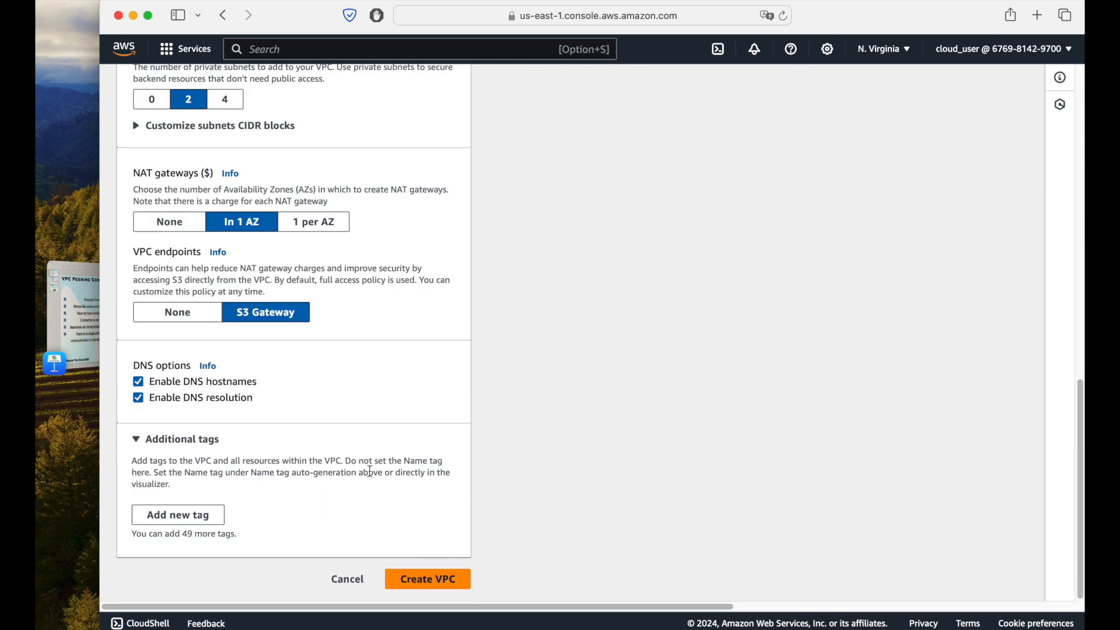
pyautogui.scroll(15, 370, 472)
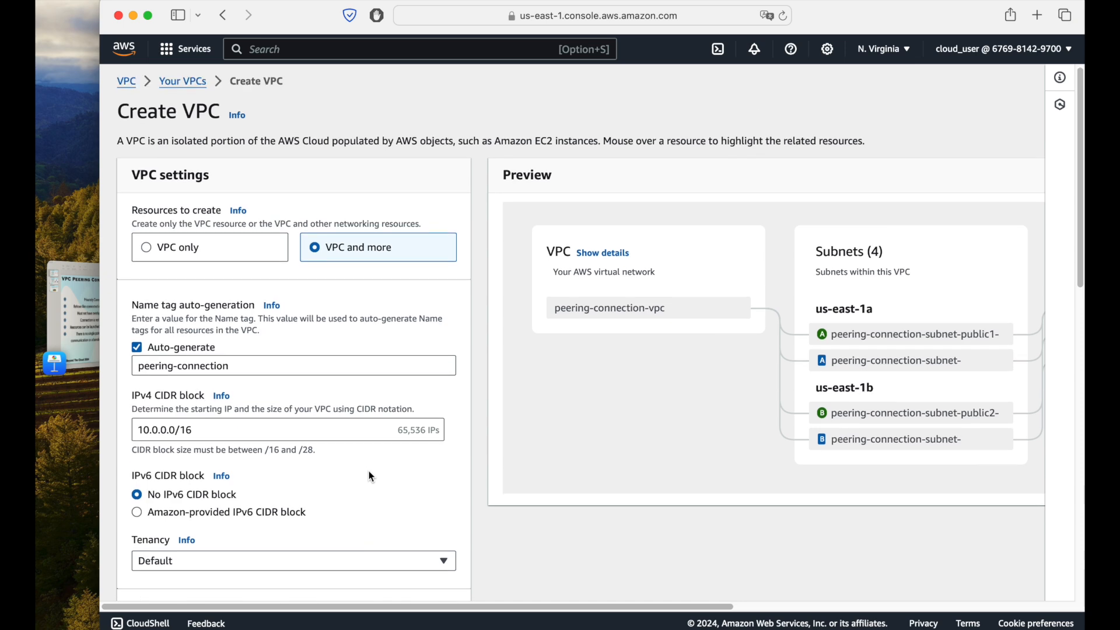
pyautogui.scroll(-2, 371, 477)
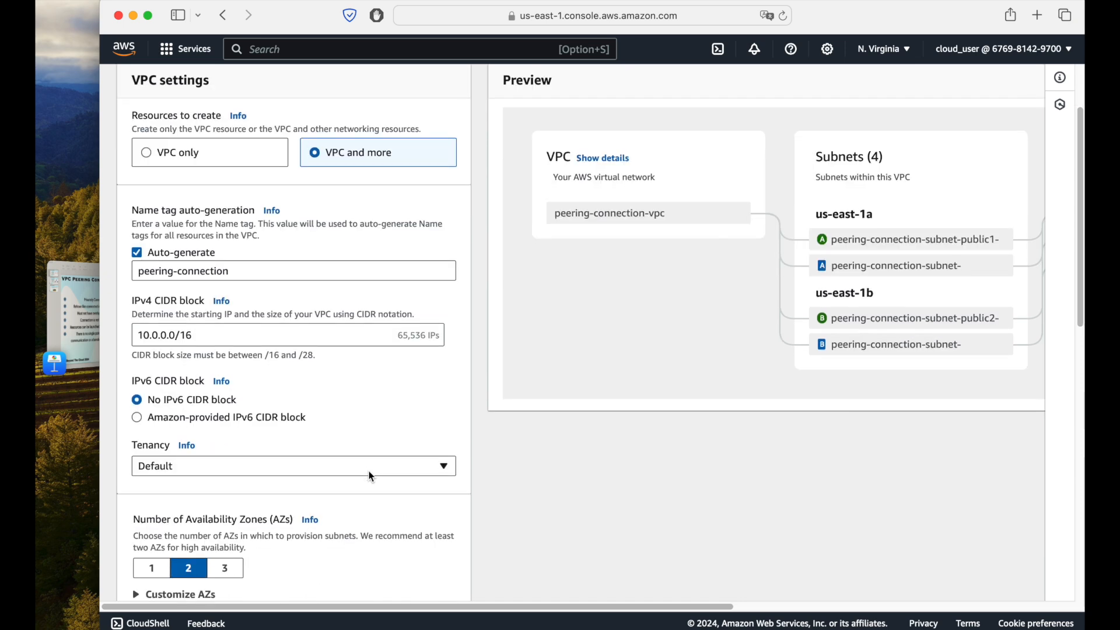
pyautogui.scroll(-10, 368, 471)
pyautogui.click(420, 584)
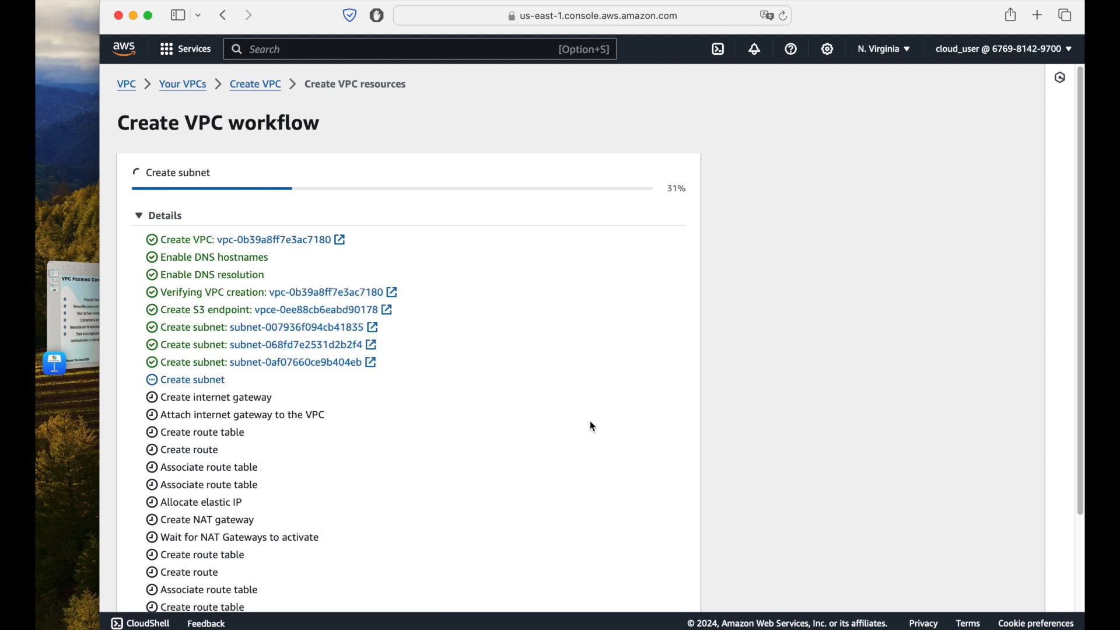
# Step: Look through the VPC creation workflow, return to the list of your VPCs and refresh it
pyautogui.scroll(-1, 590, 425)
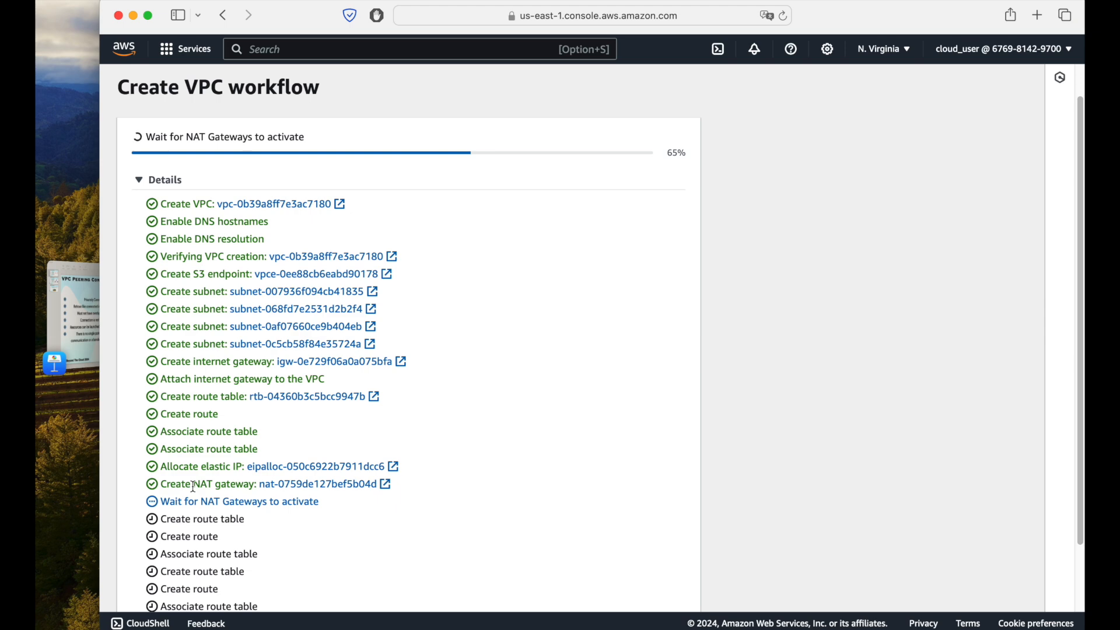
pyautogui.scroll(1, 426, 362)
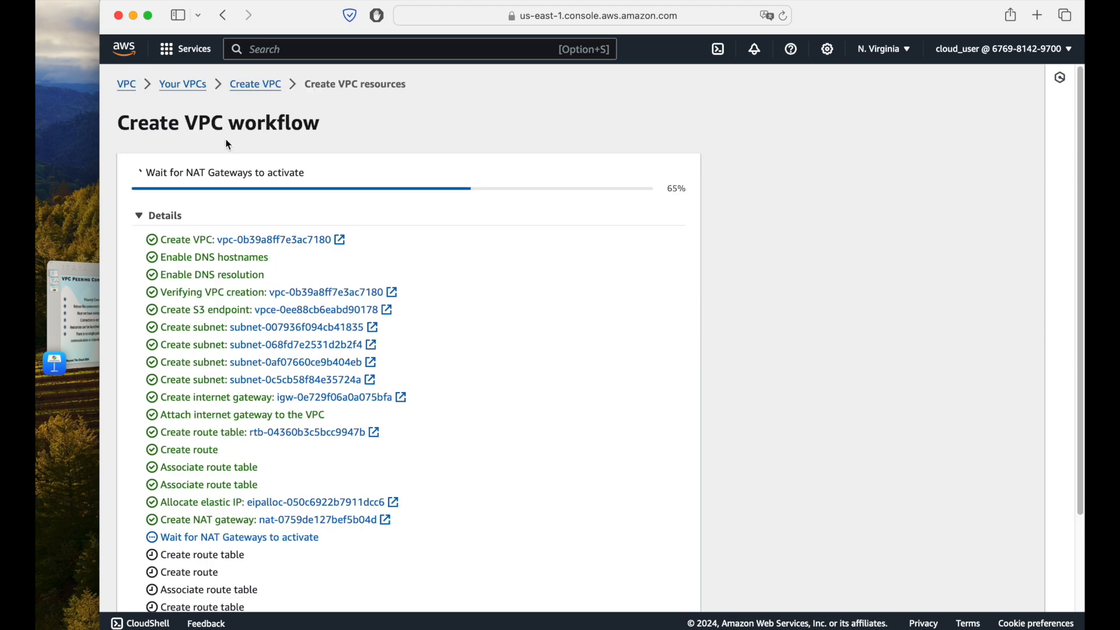
pyautogui.click(172, 83)
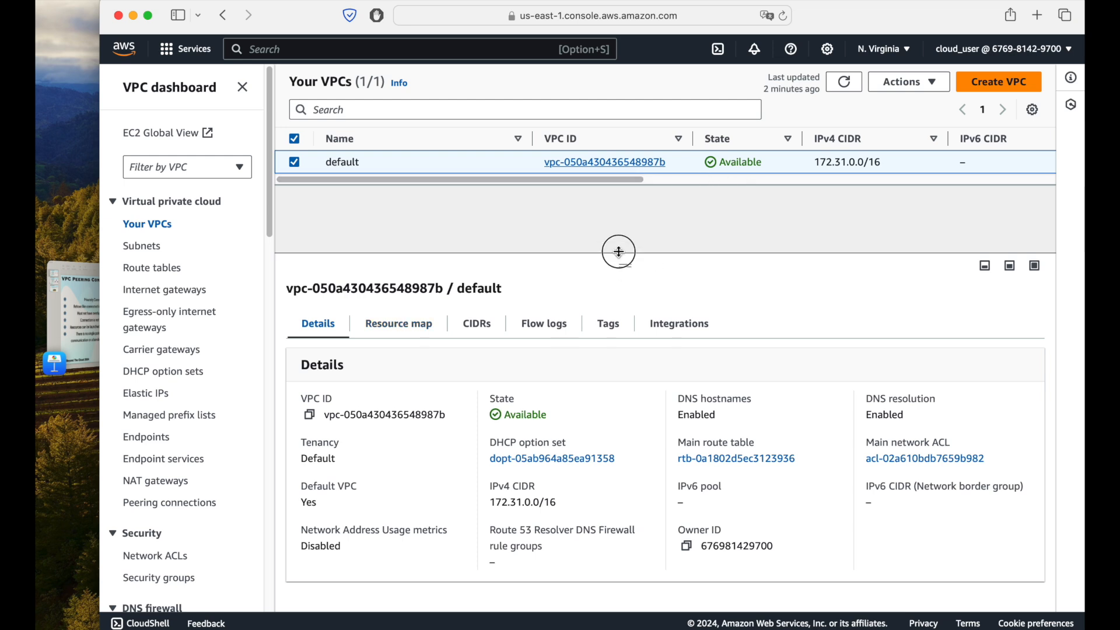
pyautogui.moveTo(620, 257); pyautogui.dragTo(624, 246)
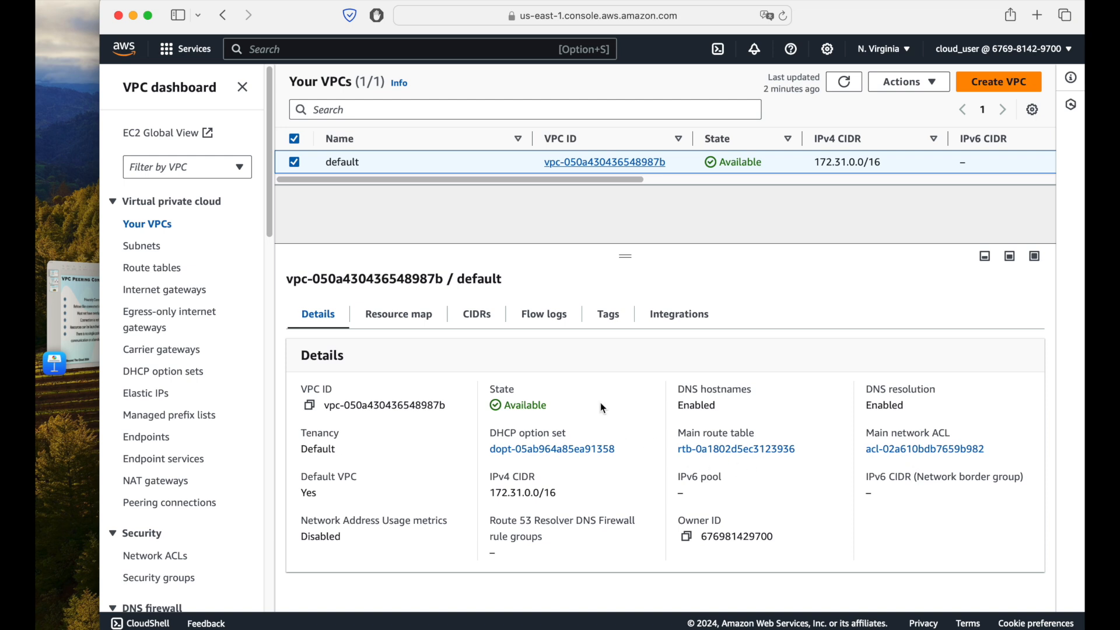
pyautogui.click(844, 82)
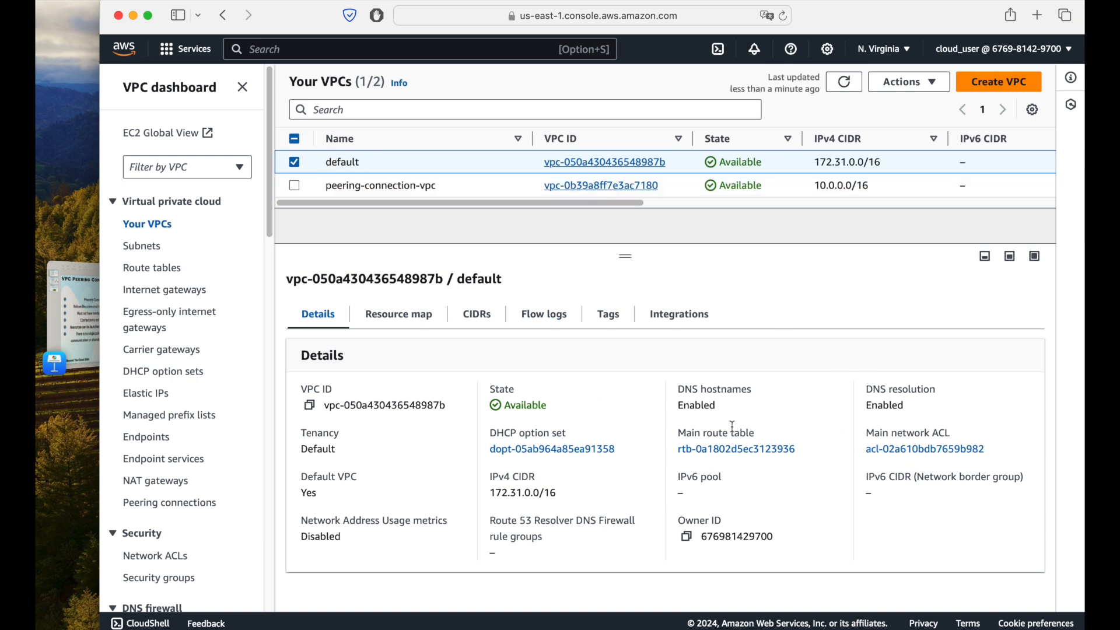
# Step: Check the default VPC's DNS hostnames and DNS resolution settings, and select only peering-connection-vpc instead
pyautogui.doubleClick(693, 408)
pyautogui.doubleClick(881, 407)
pyautogui.click(294, 163)
pyautogui.click(294, 186)
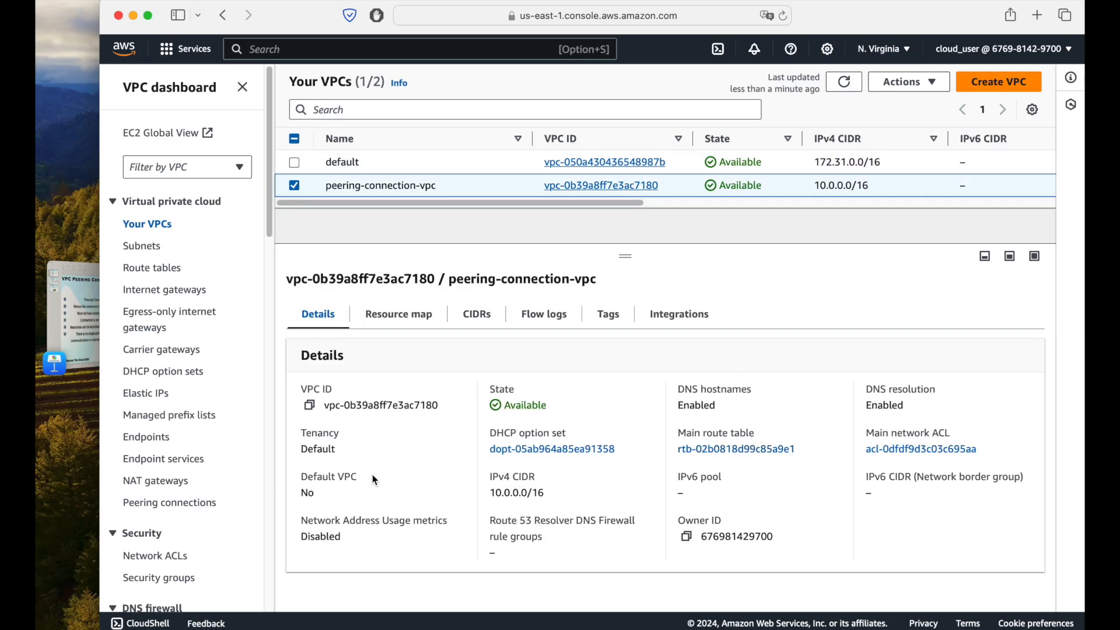
# Step: Examine peering-connection-vpc's resource map, CIDRs, flow logs, integrations and details, and refresh the VPC list
pyautogui.click(402, 316)
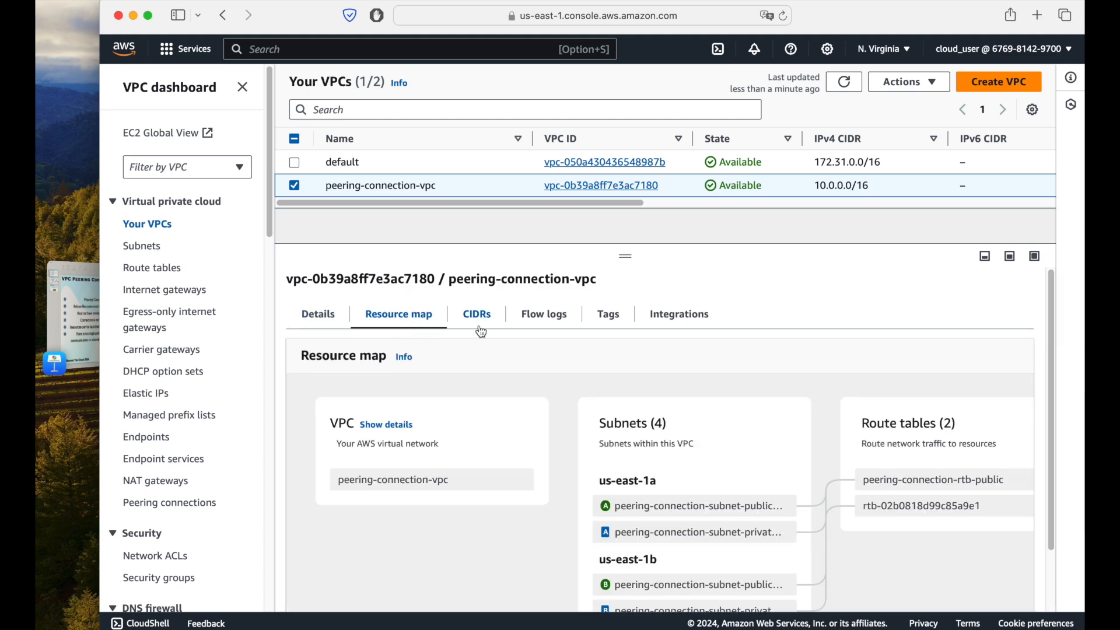
pyautogui.scroll(-2, 670, 399)
pyautogui.scroll(2, 696, 485)
pyautogui.click(474, 323)
pyautogui.click(536, 326)
pyautogui.click(712, 322)
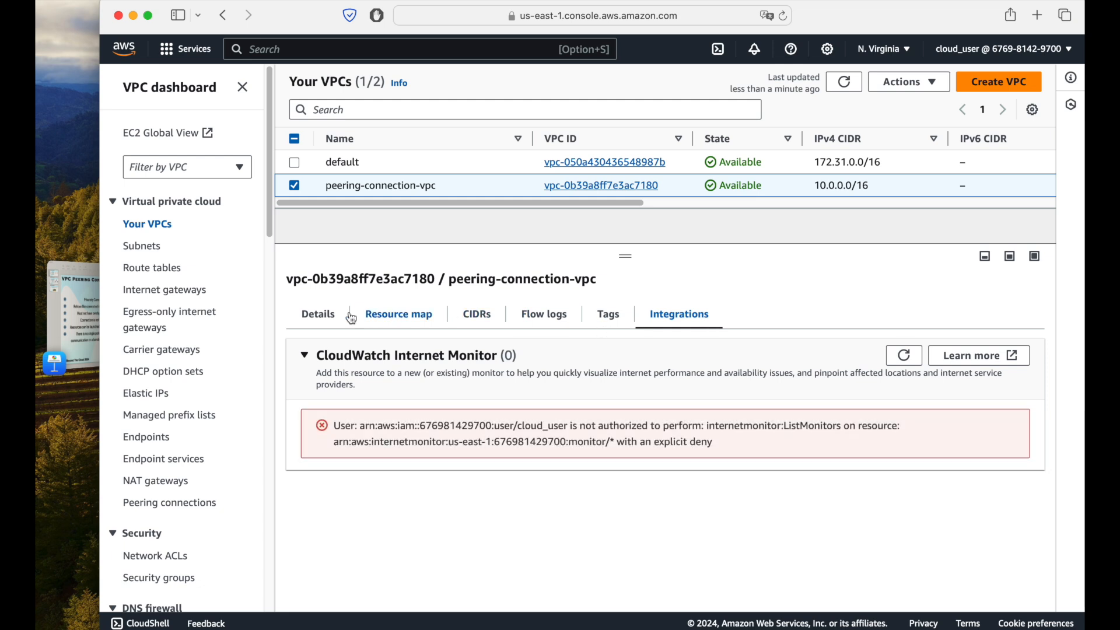
pyautogui.click(320, 315)
pyautogui.click(840, 86)
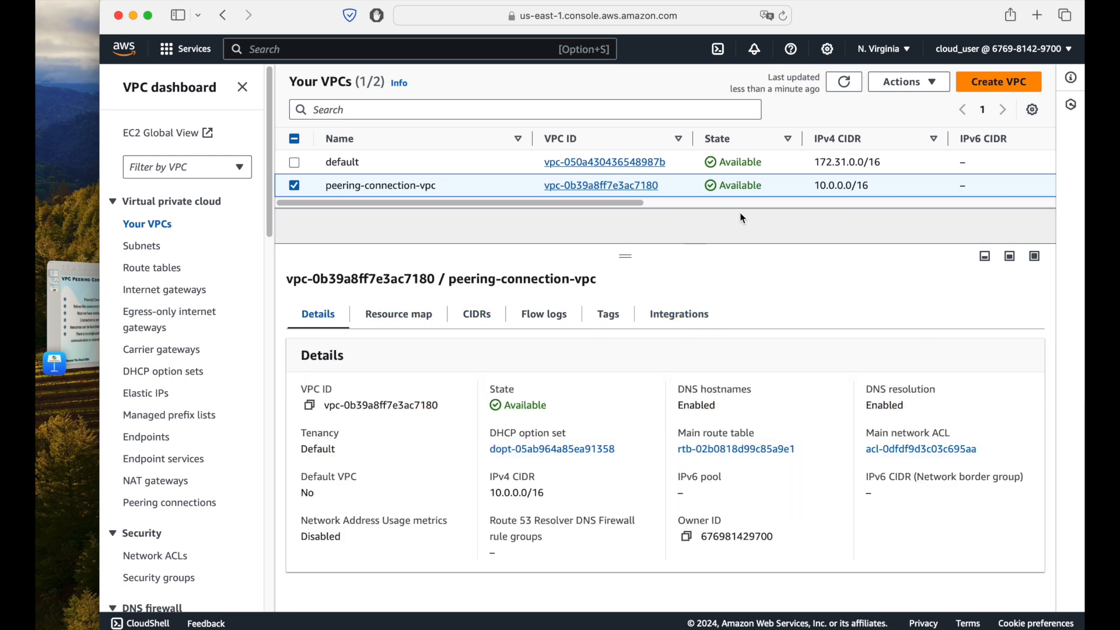
# Step: Look across the VPC list's columns and open the list of NAT gateways
pyautogui.click(753, 203)
pyautogui.moveTo(757, 201); pyautogui.dragTo(378, 170)
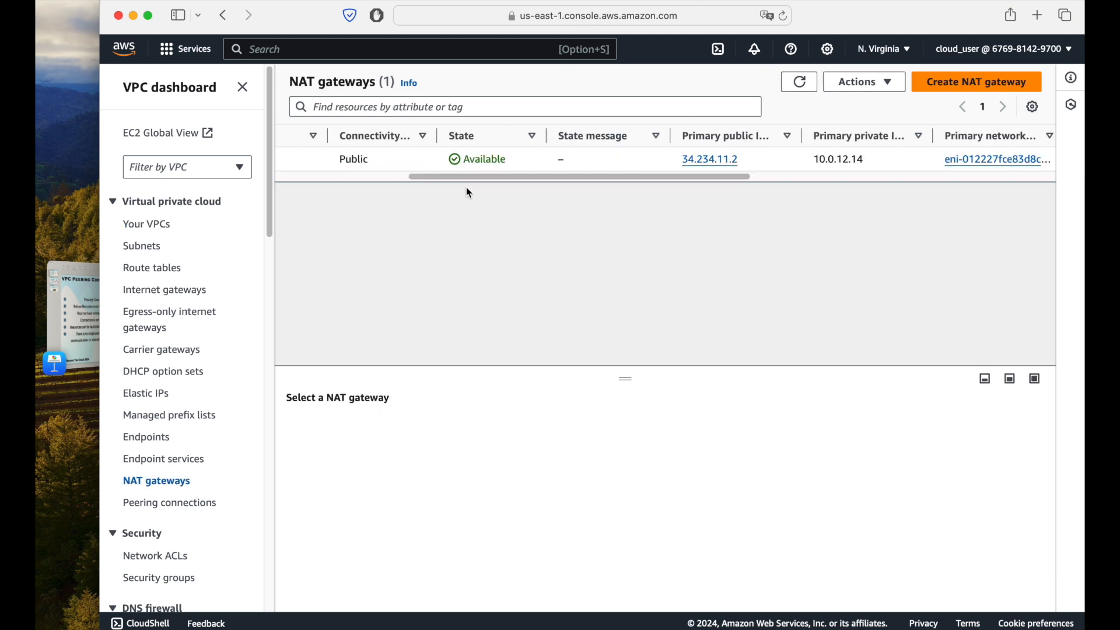
pyautogui.click(397, 177)
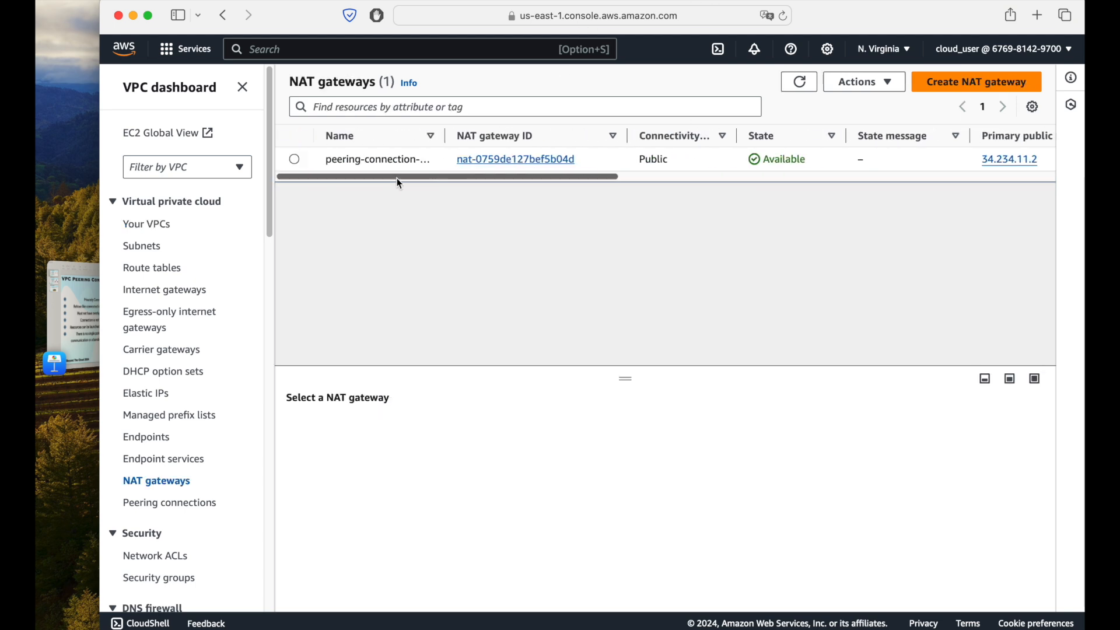
# Step: Refresh the NAT gateway list and review the default VPC and peering-connection-vpc in a refreshed VPC list
pyautogui.click(800, 82)
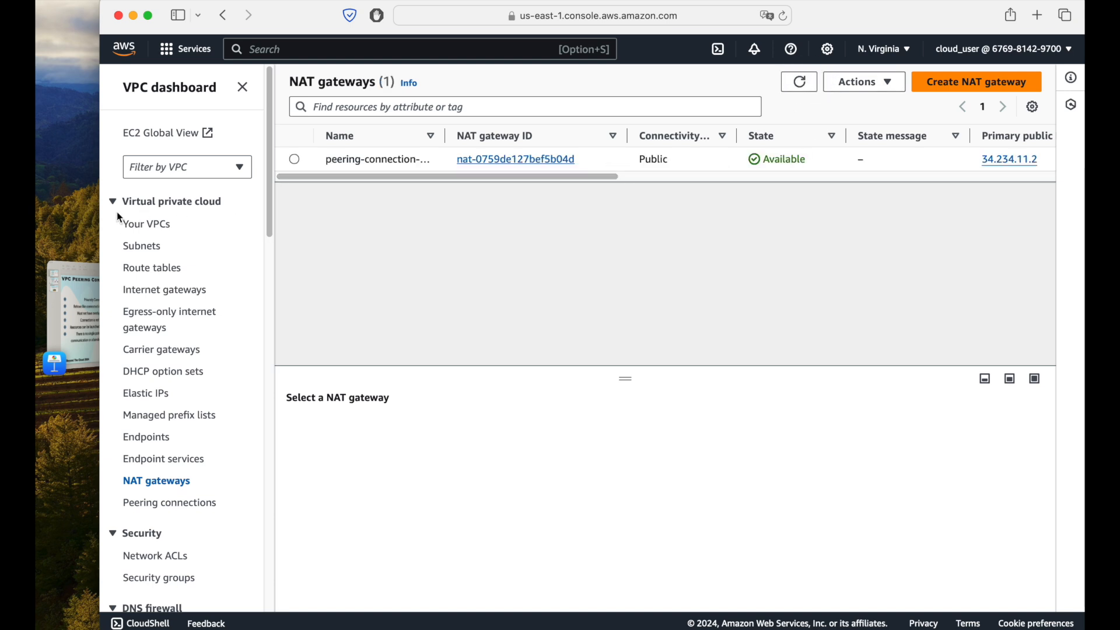
pyautogui.click(153, 224)
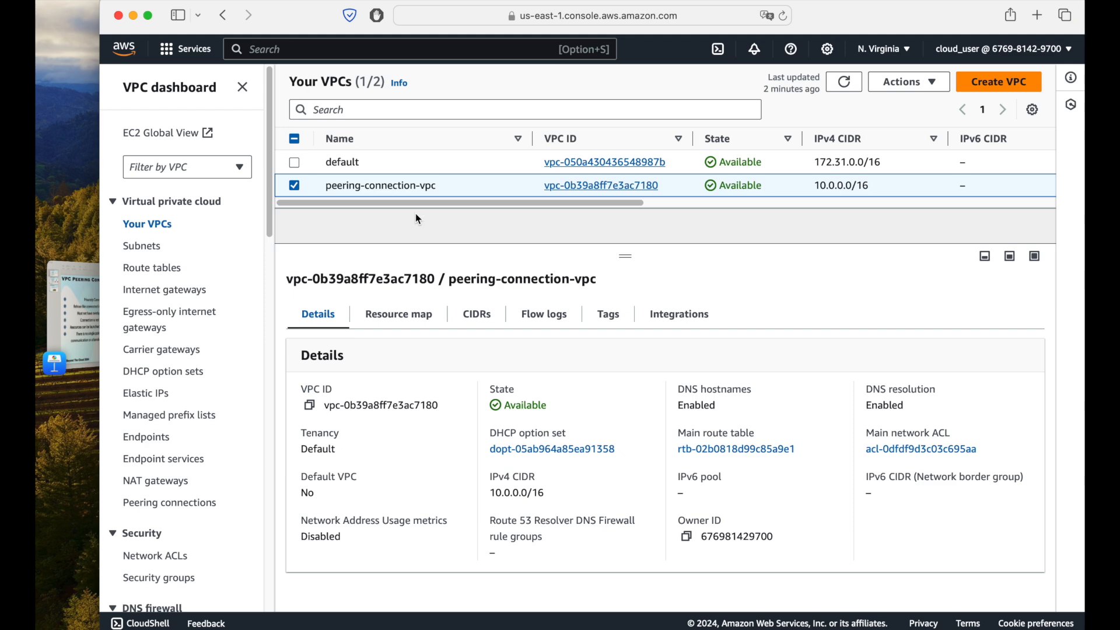
pyautogui.click(428, 163)
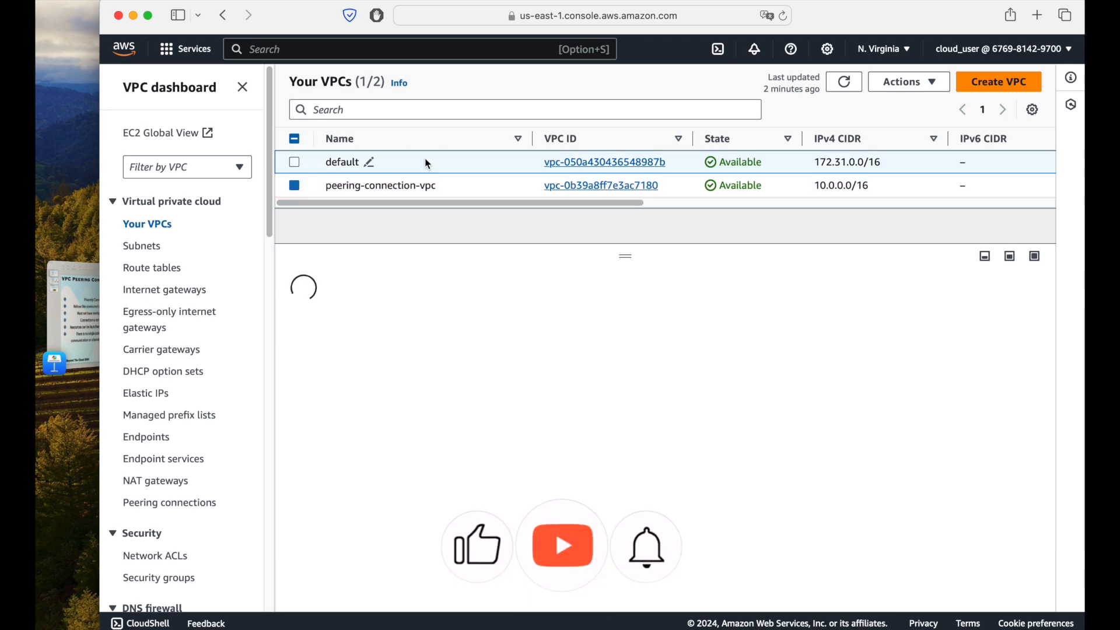
pyautogui.click(488, 184)
pyautogui.click(844, 81)
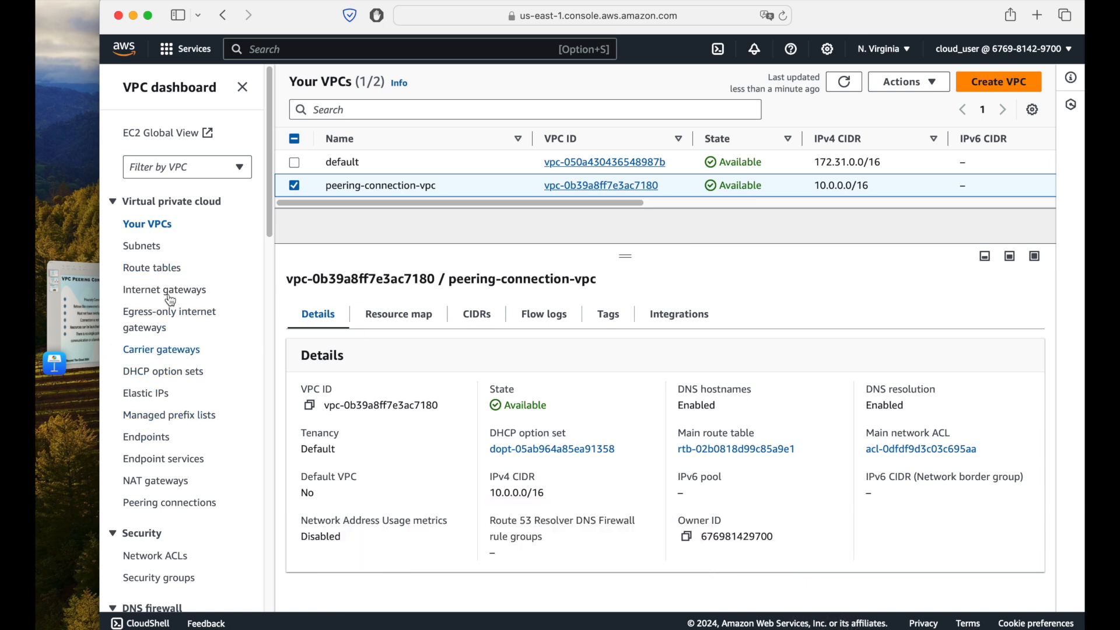
pyautogui.click(844, 88)
# Step: Open the subnet list, look across its VPC and CIDR columns, and refresh it
pyautogui.click(138, 248)
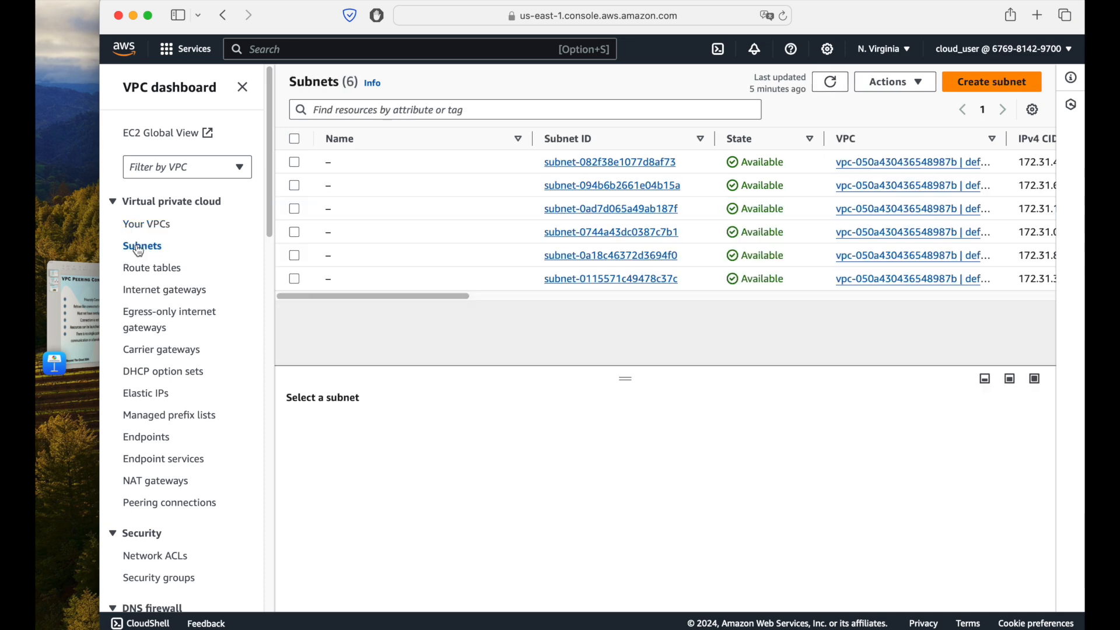
pyautogui.hscroll(10, 480, 298)
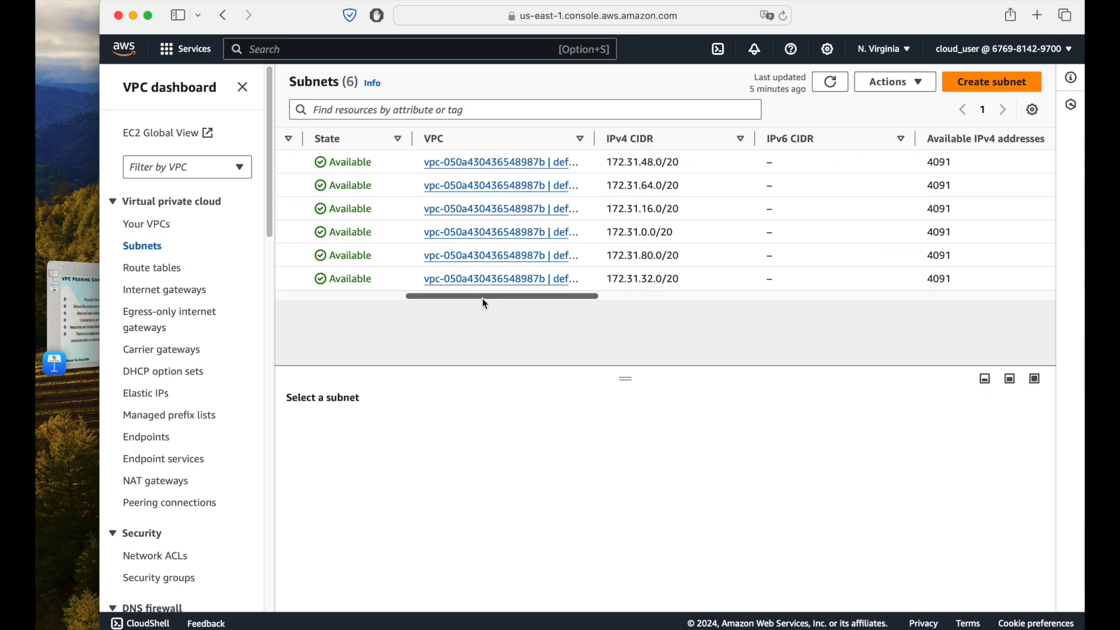
pyautogui.moveTo(607, 298); pyautogui.dragTo(230, 267)
pyautogui.click(830, 82)
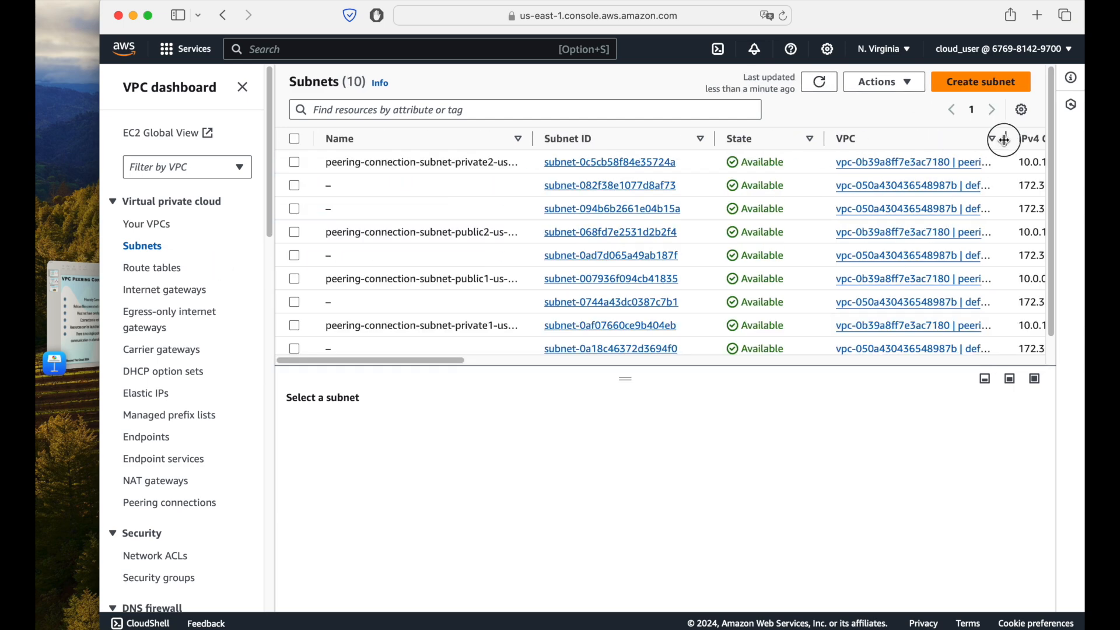
# Step: Widen the subnet list's VPC and Name columns, narrow the State column, and read through the subnets of both VPCs
pyautogui.moveTo(1007, 138); pyautogui.dragTo(1035, 139)
pyautogui.moveTo(824, 138); pyautogui.dragTo(812, 138)
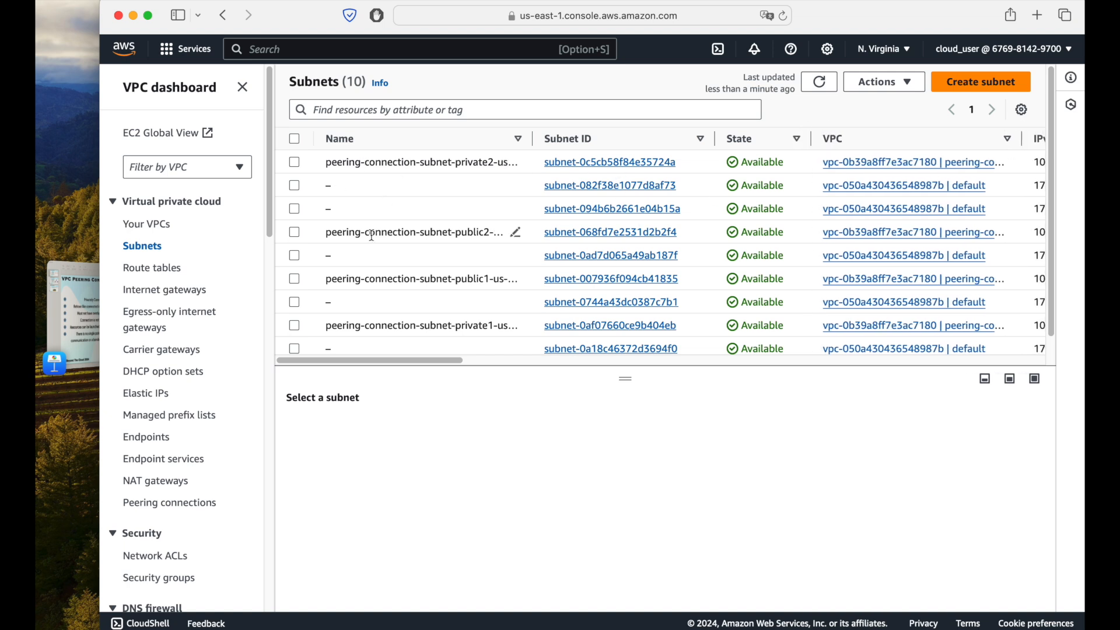
pyautogui.moveTo(533, 136); pyautogui.dragTo(557, 133)
pyautogui.scroll(-1, 432, 303)
pyautogui.scroll(-1, 431, 305)
pyautogui.scroll(2, 430, 305)
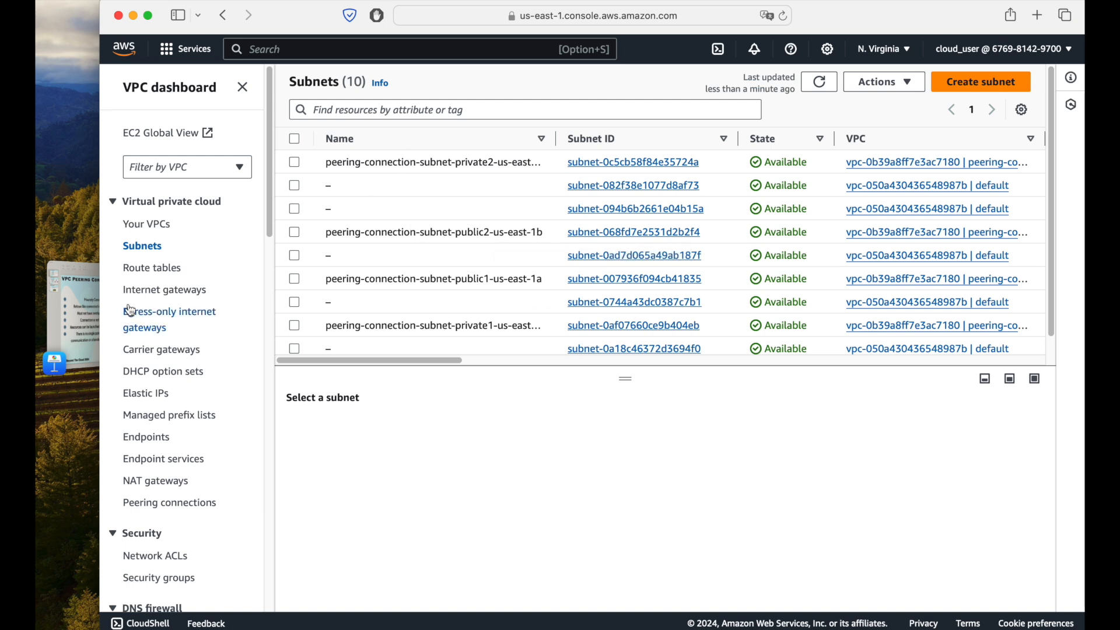
# Step: Open and refresh the route table list, and glance at the VPC Peering Connection slide in Keynote
pyautogui.click(152, 269)
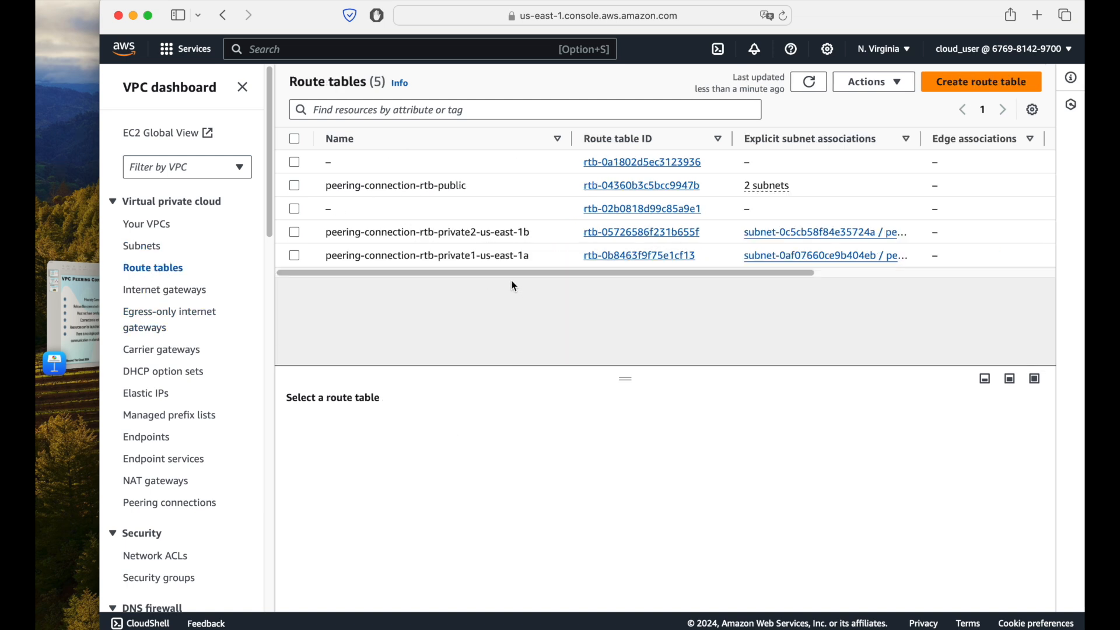
pyautogui.click(809, 81)
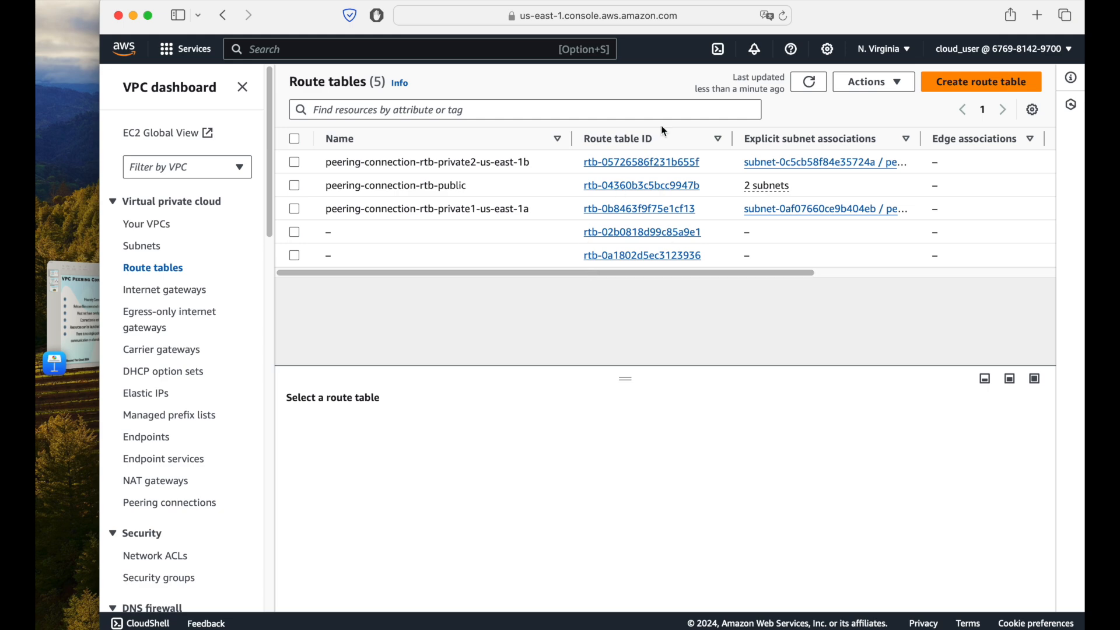
pyautogui.click(185, 49)
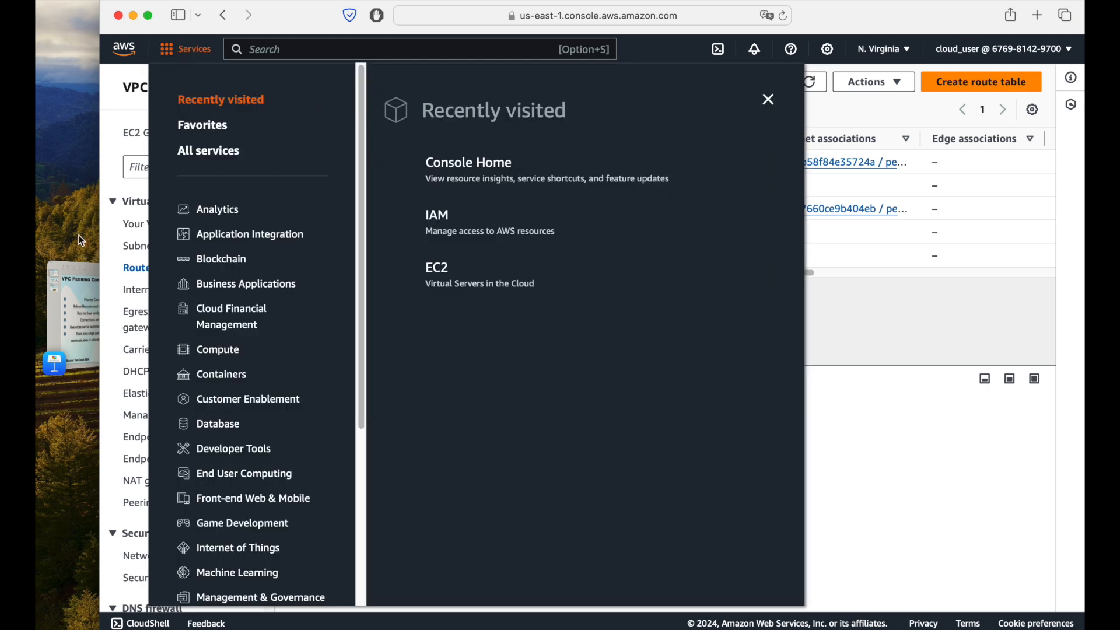
pyautogui.click(82, 295)
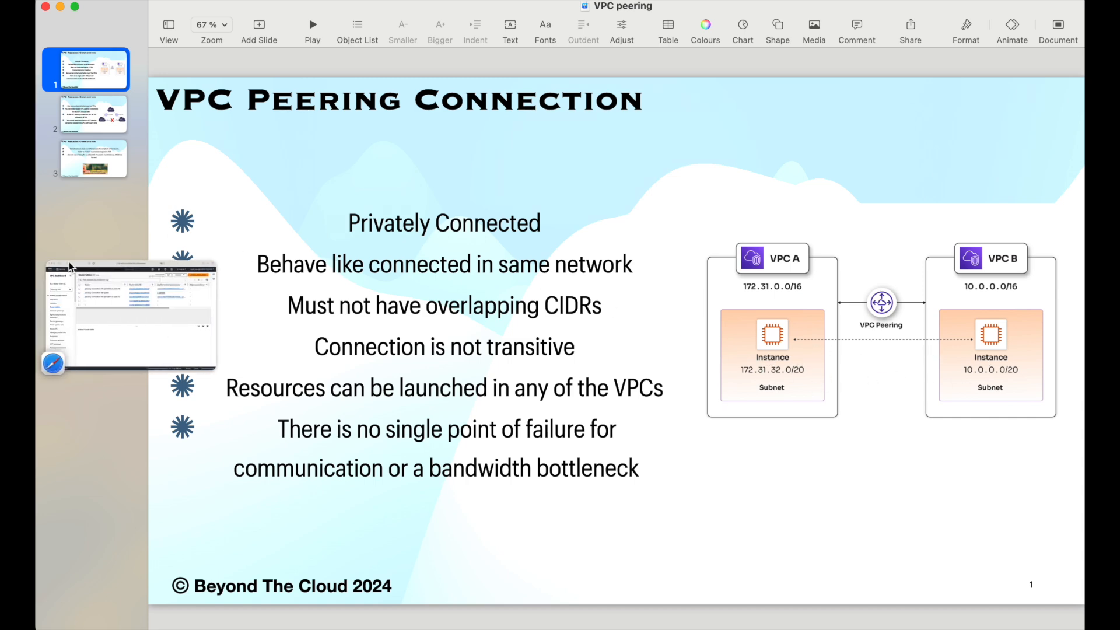
pyautogui.click(55, 315)
# Step: Open the EC2 service in a new browser tab and start launching an instance from its instances page
pyautogui.click(196, 52)
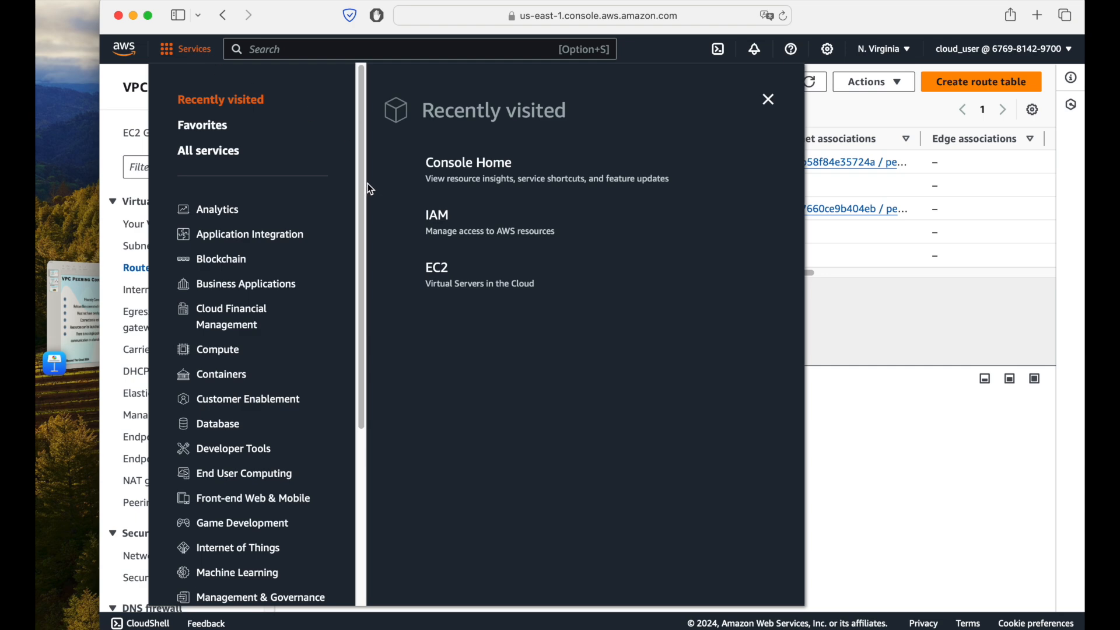
pyautogui.keyDown('super'); pyautogui.click(443, 288); pyautogui.keyUp('super')
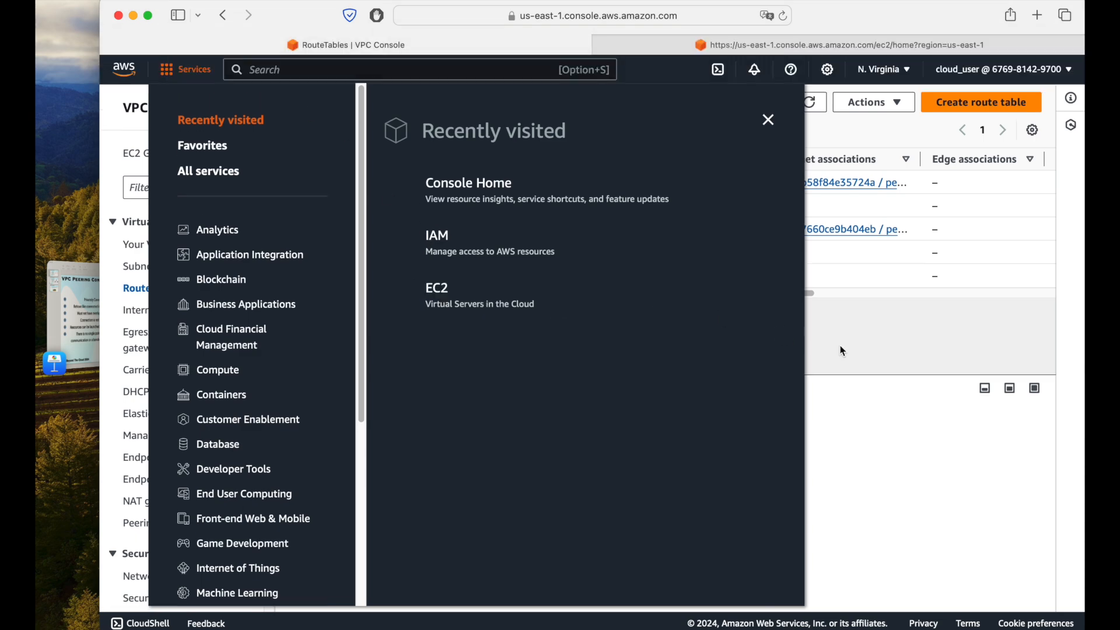
pyautogui.click(819, 143)
pyautogui.click(792, 43)
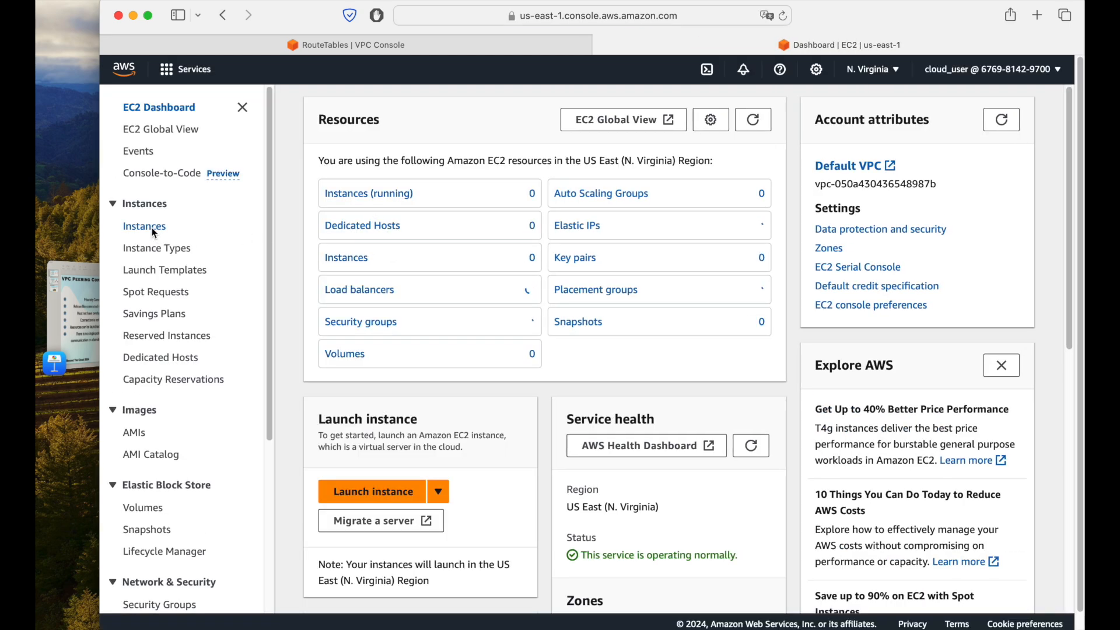
pyautogui.click(155, 234)
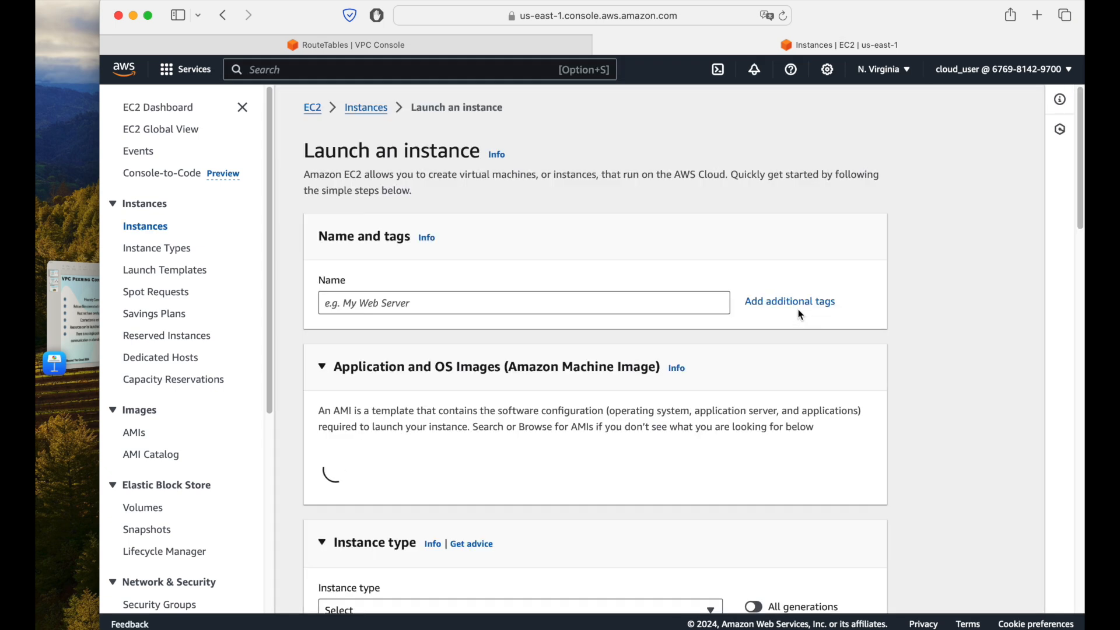
# Step: Name the instance default, keep the Amazon Linux 2023 AMI and t2.micro type, and choose to proceed without a key pair
pyautogui.click(436, 303)
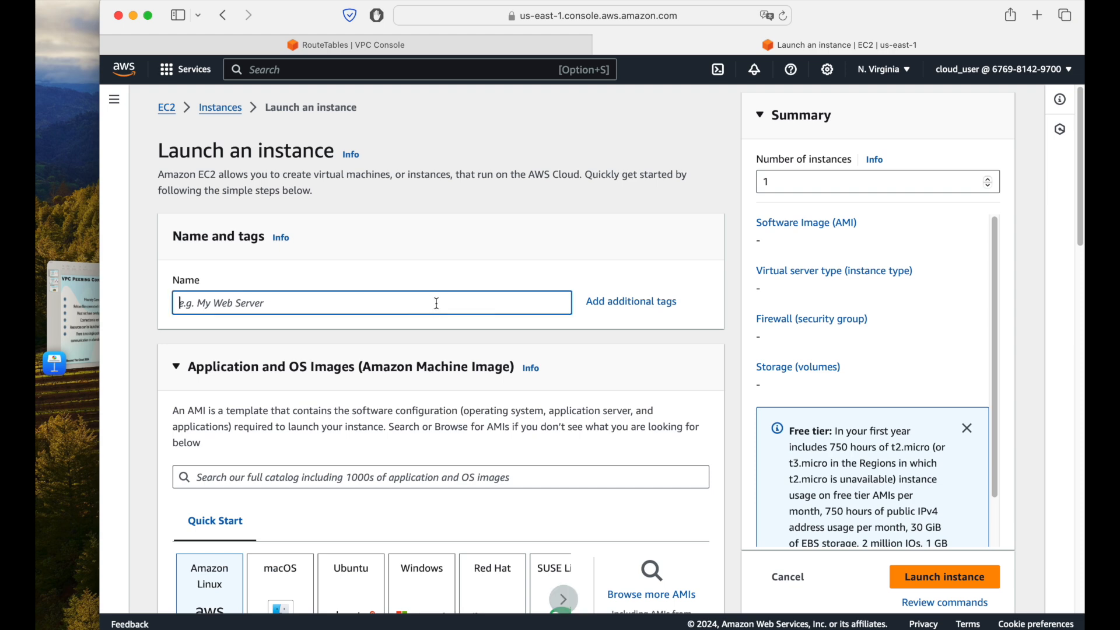
pyautogui.write('default')
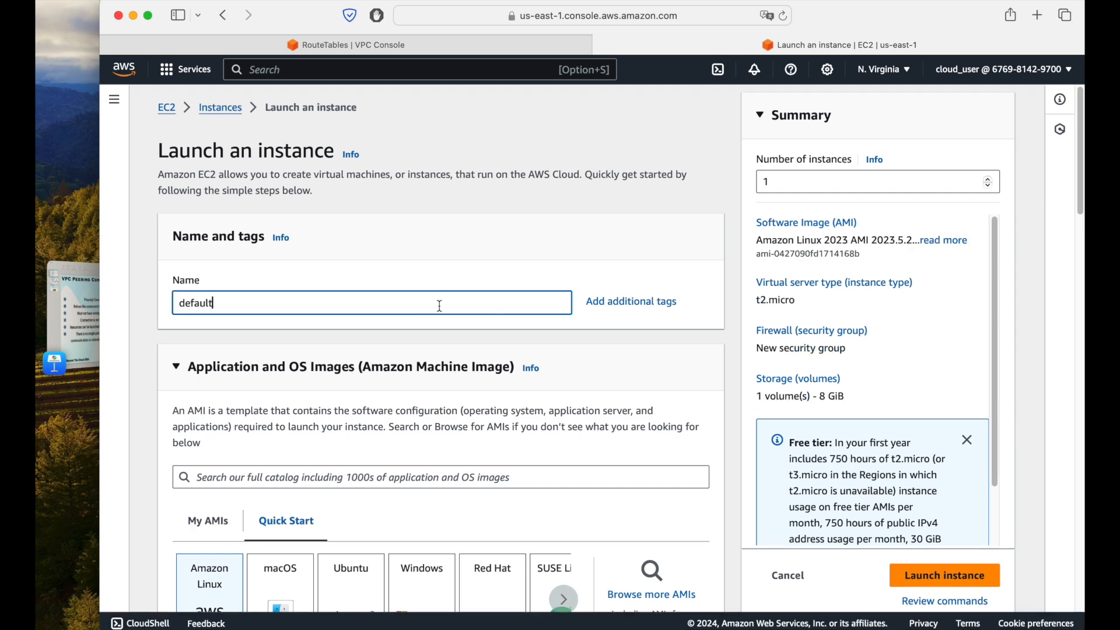
pyautogui.scroll(-7, 440, 307)
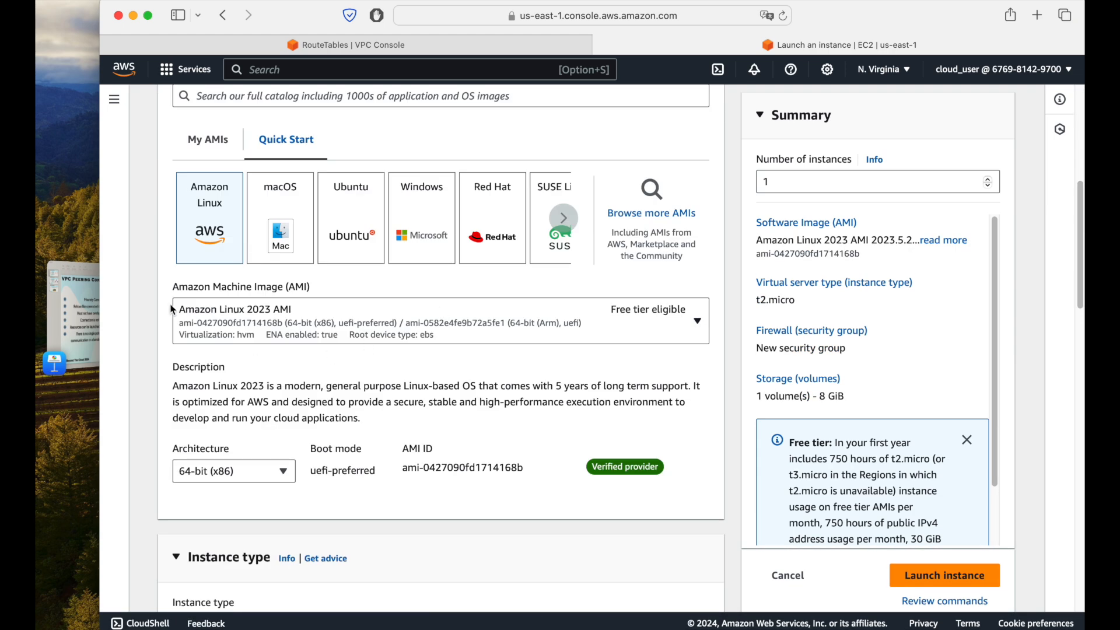
pyautogui.scroll(-10, 334, 397)
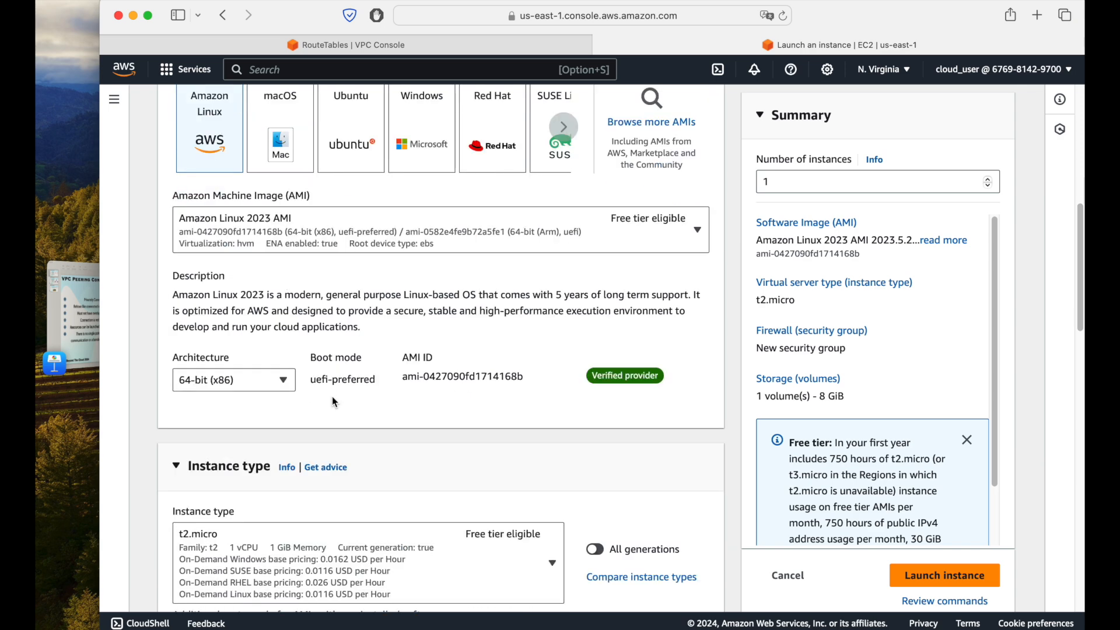
pyautogui.click(306, 258)
pyautogui.click(251, 299)
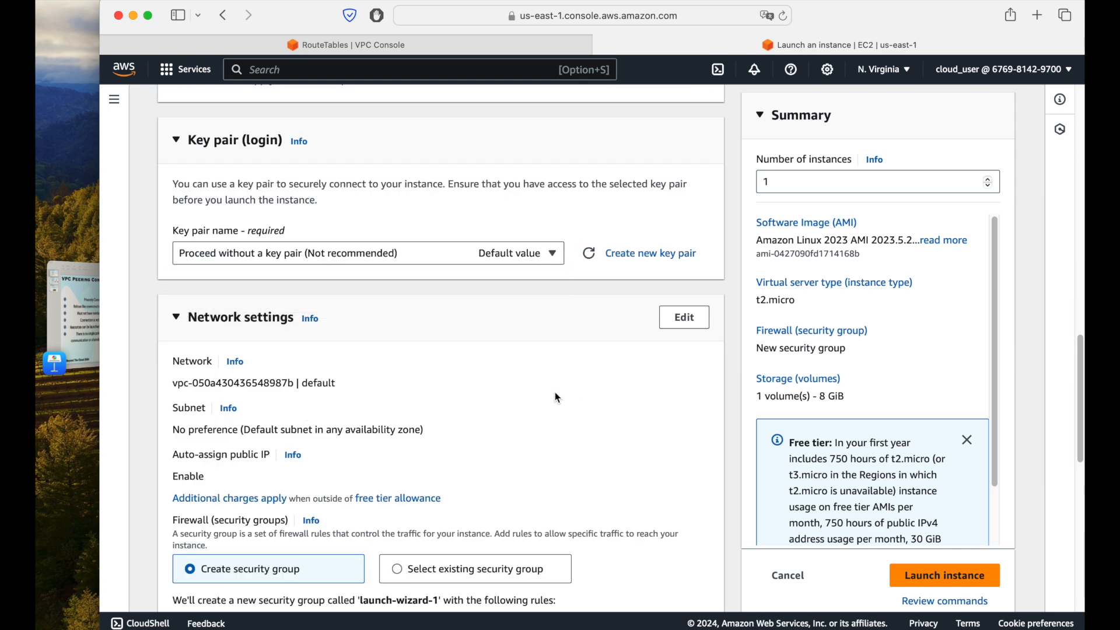
# Step: Allow HTTP traffic from the internet in the instance's new security group and check the surrounding network and storage settings
pyautogui.scroll(-6, 529, 357)
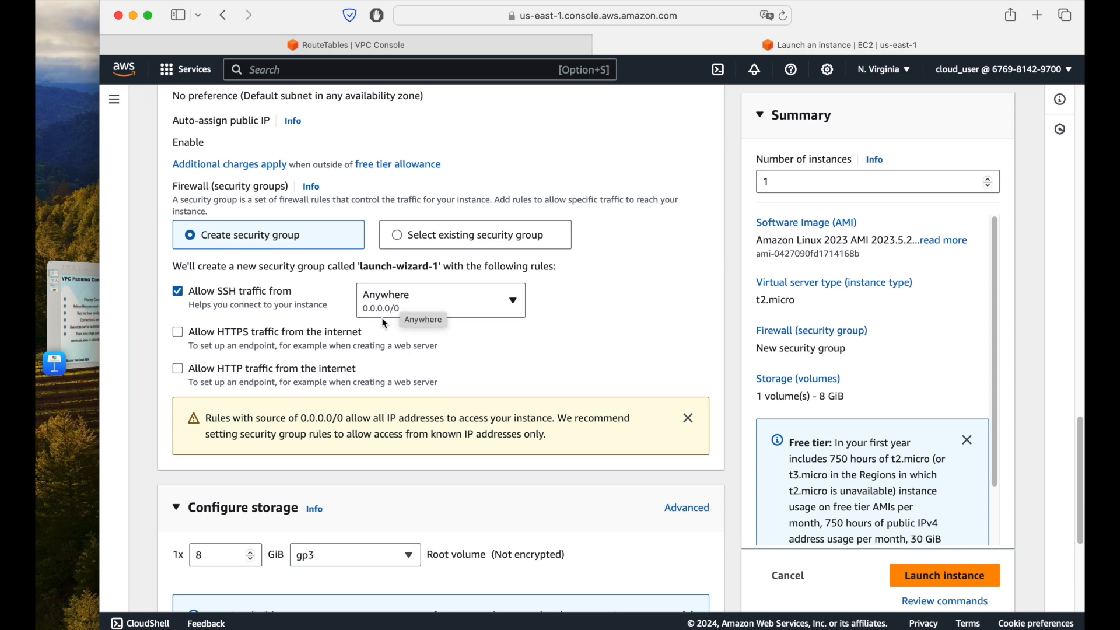
pyautogui.click(193, 369)
pyautogui.scroll(1, 430, 376)
pyautogui.scroll(8, 430, 376)
pyautogui.scroll(-10, 429, 374)
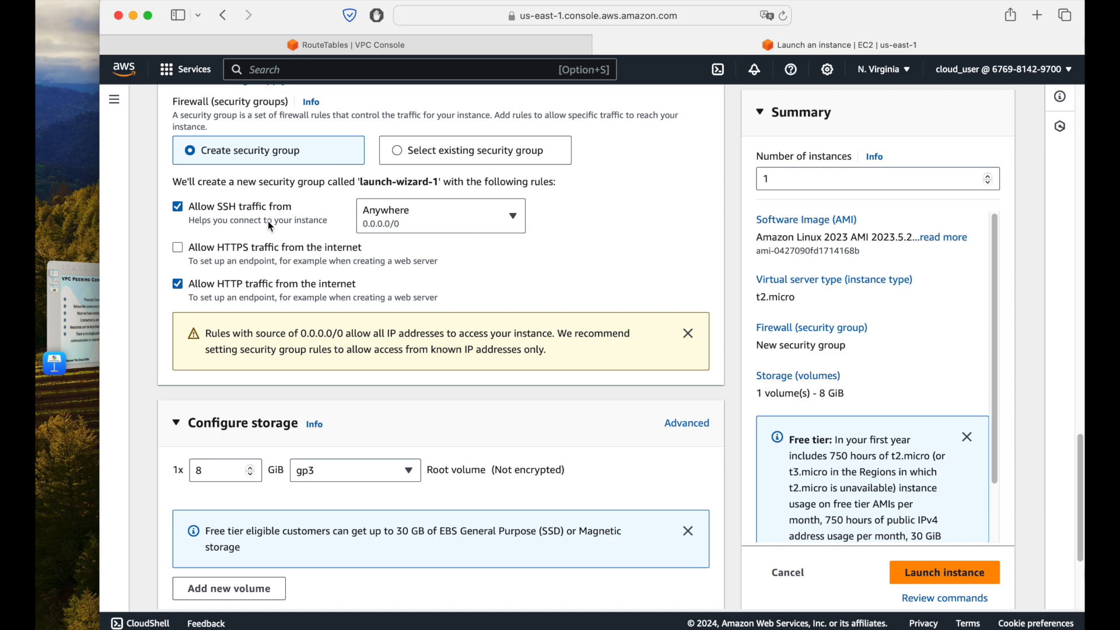
pyautogui.scroll(1, 413, 264)
pyautogui.scroll(-3, 505, 357)
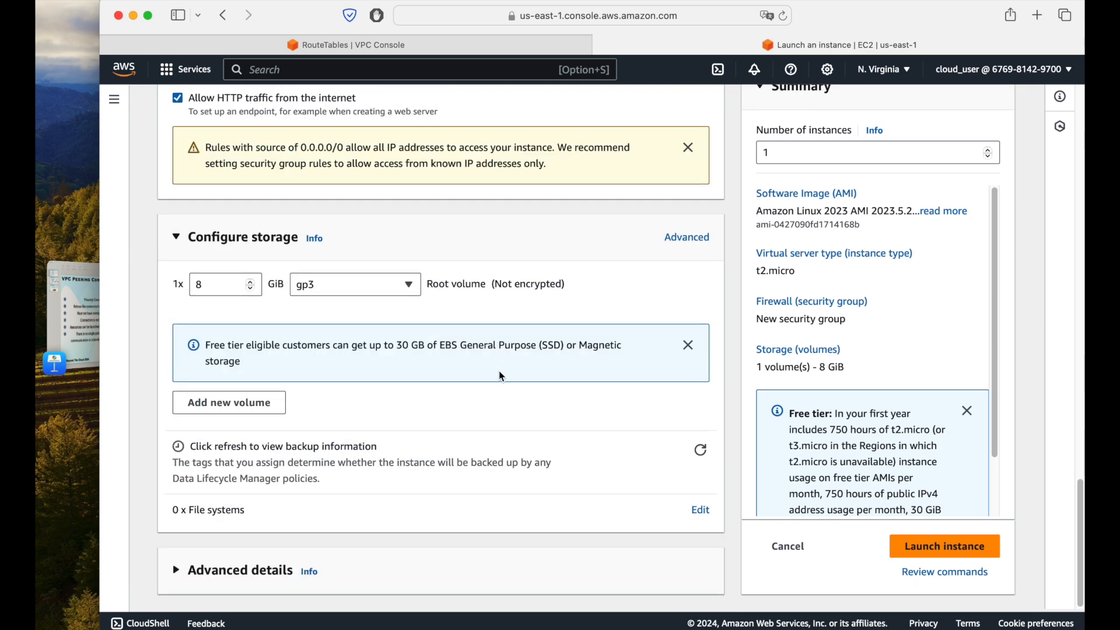
# Step: Review the instance type, firewall and storage settings, and expand the advanced details to look through their options
pyautogui.scroll(14, 500, 379)
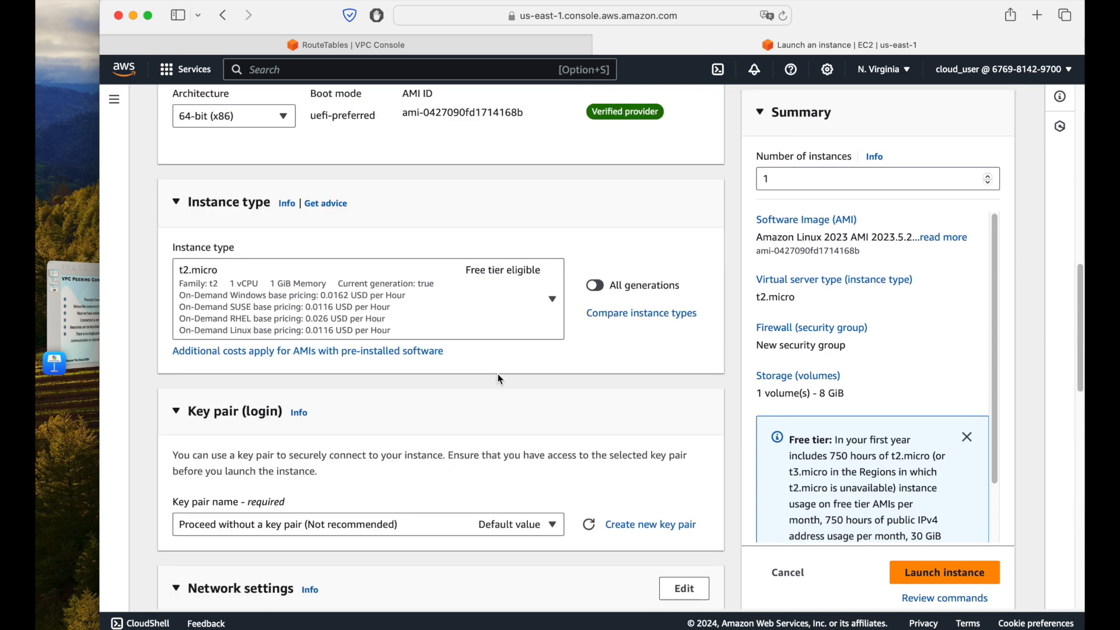
pyautogui.scroll(-9, 500, 380)
pyautogui.scroll(-4, 500, 380)
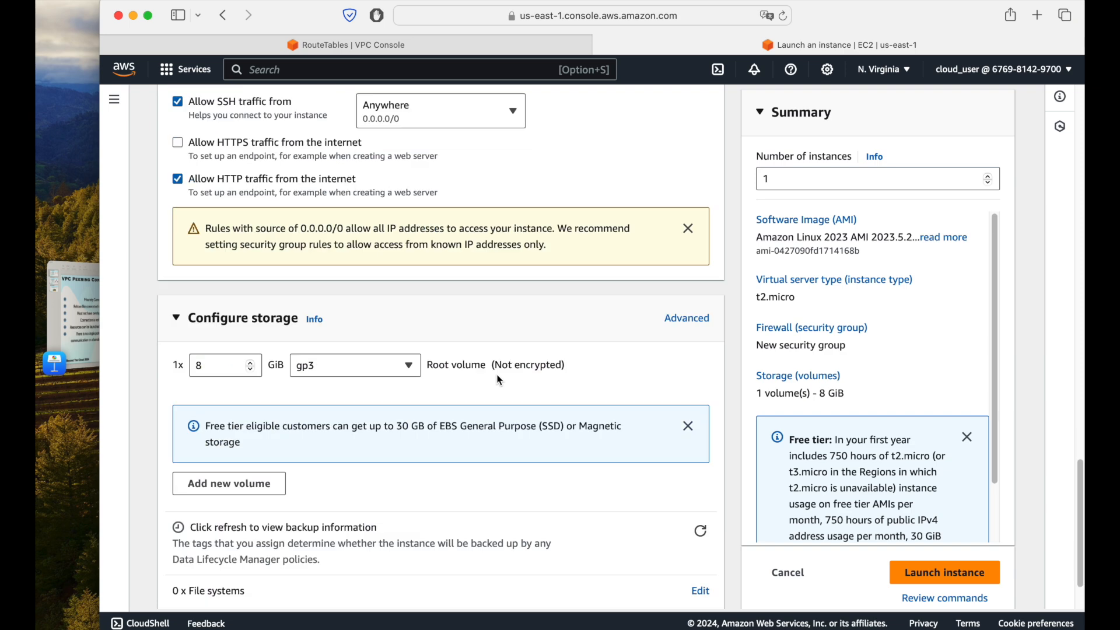
pyautogui.scroll(-2, 499, 380)
pyautogui.click(198, 570)
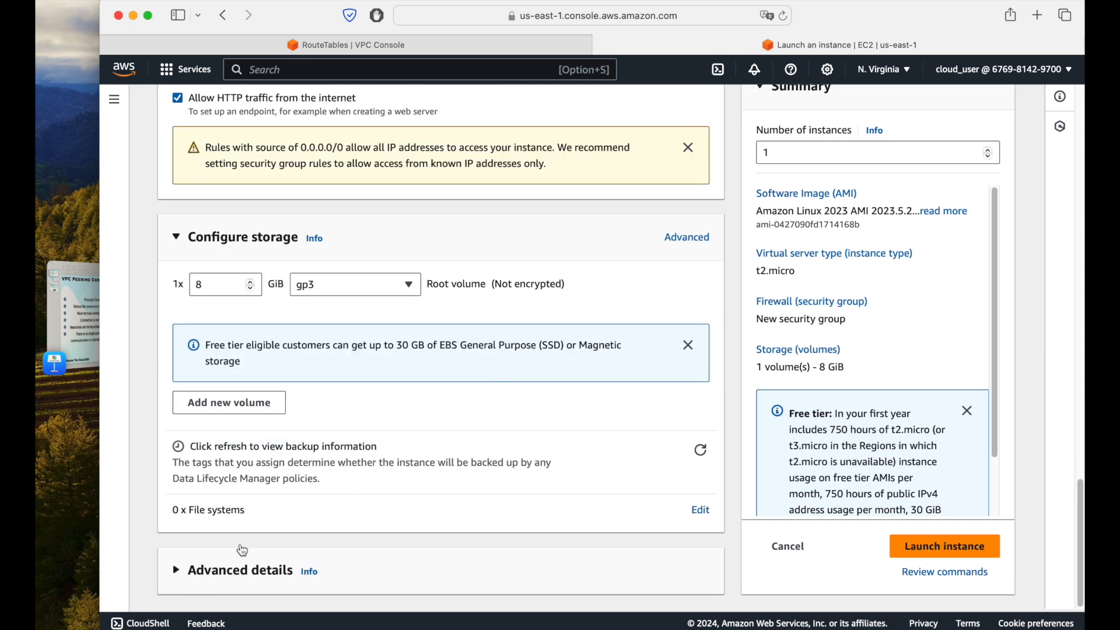
pyautogui.scroll(-4, 457, 453)
pyautogui.scroll(-2, 457, 453)
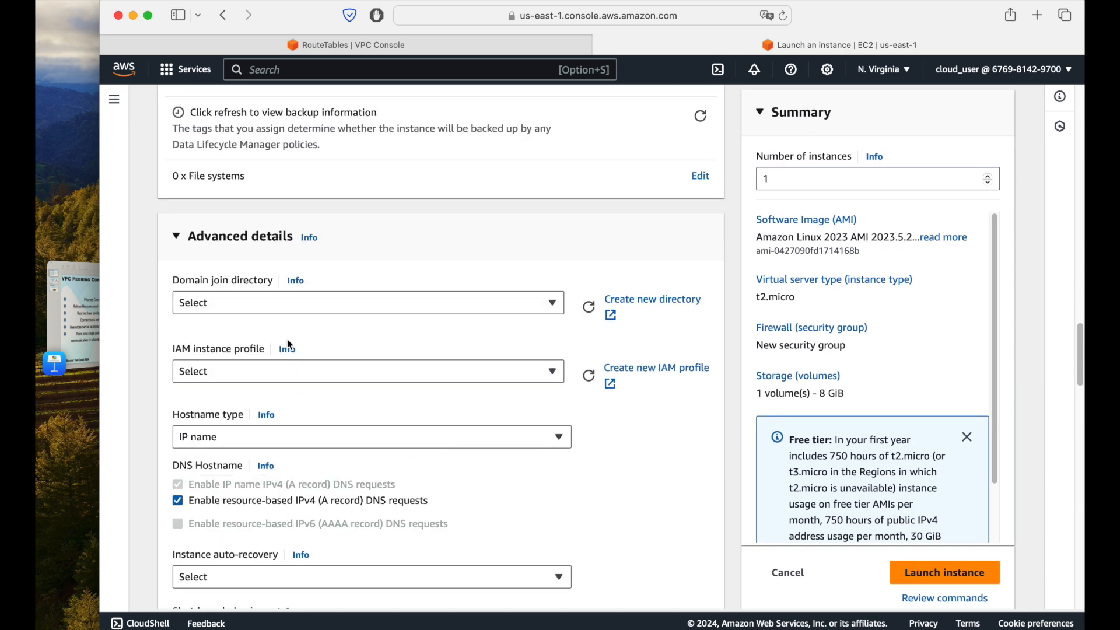
pyautogui.scroll(-14, 371, 389)
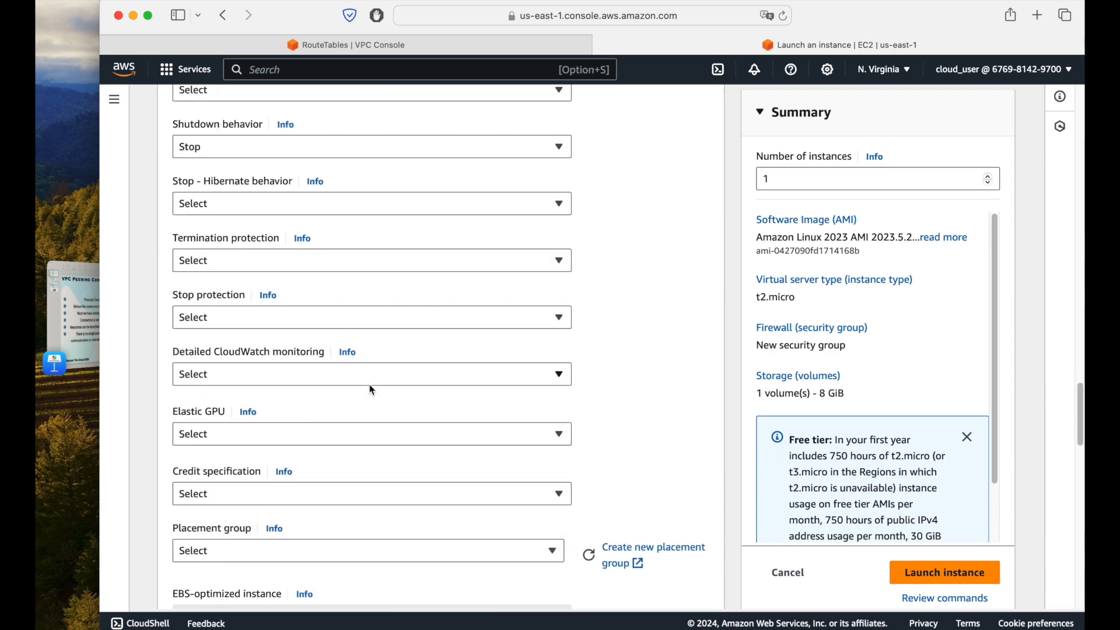
# Step: Check that the network settings use the default VPC, look over the remaining advanced options, and launch the instance
pyautogui.scroll(20, 374, 388)
pyautogui.scroll(-6, 371, 388)
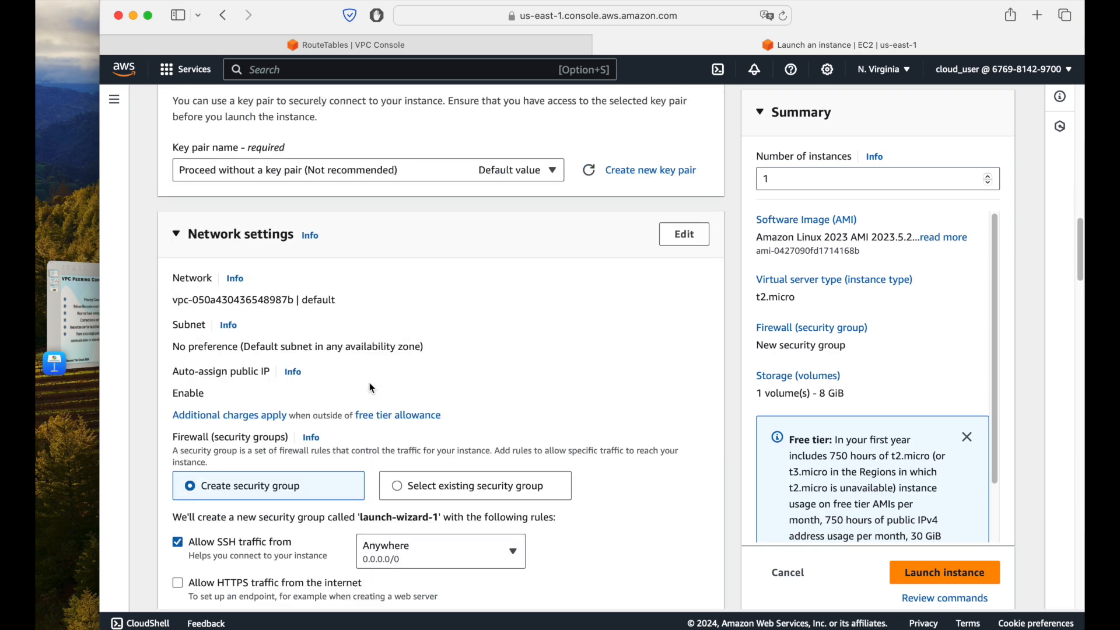
pyautogui.doubleClick(312, 300)
pyautogui.scroll(-11, 408, 361)
pyautogui.scroll(-10, 424, 370)
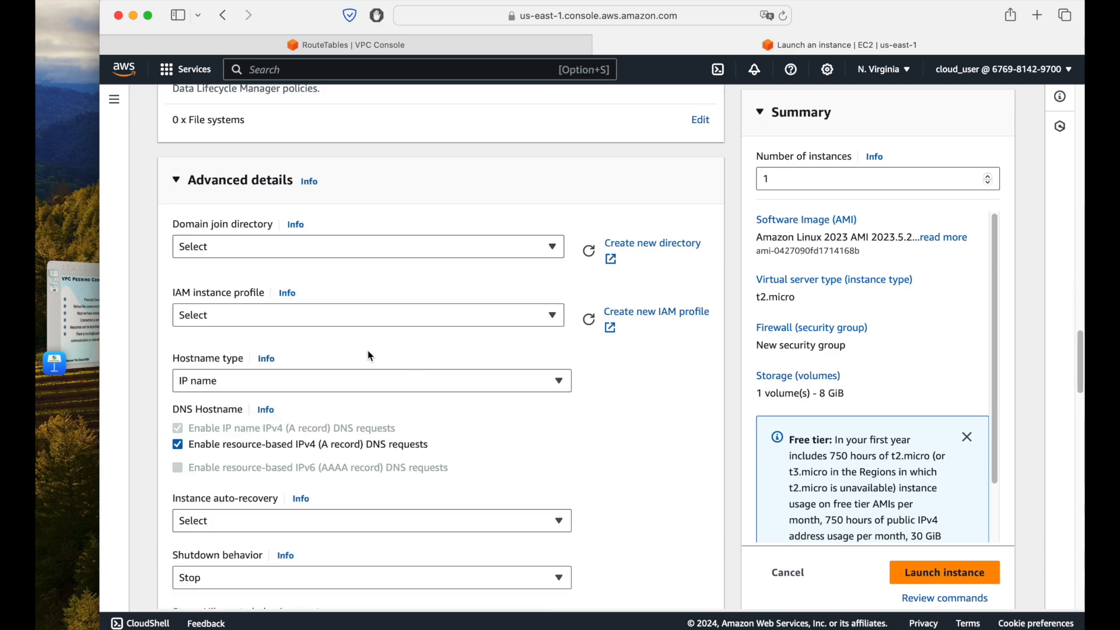
pyautogui.scroll(-7, 480, 430)
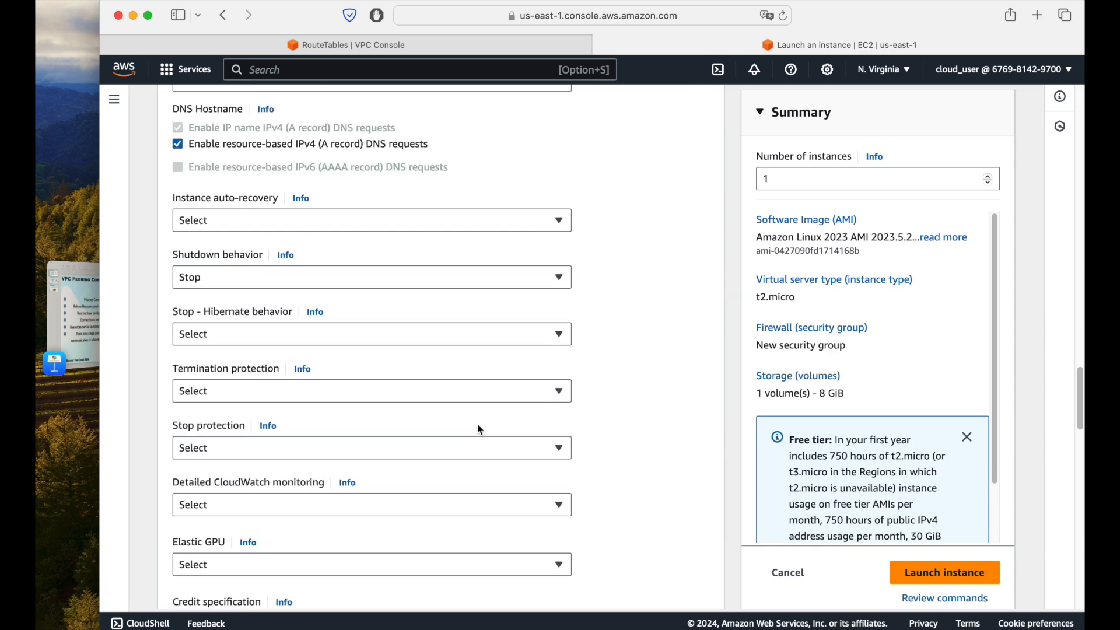
pyautogui.scroll(-10, 480, 430)
pyautogui.scroll(-5, 478, 430)
pyautogui.scroll(15, 477, 430)
pyautogui.scroll(15, 477, 431)
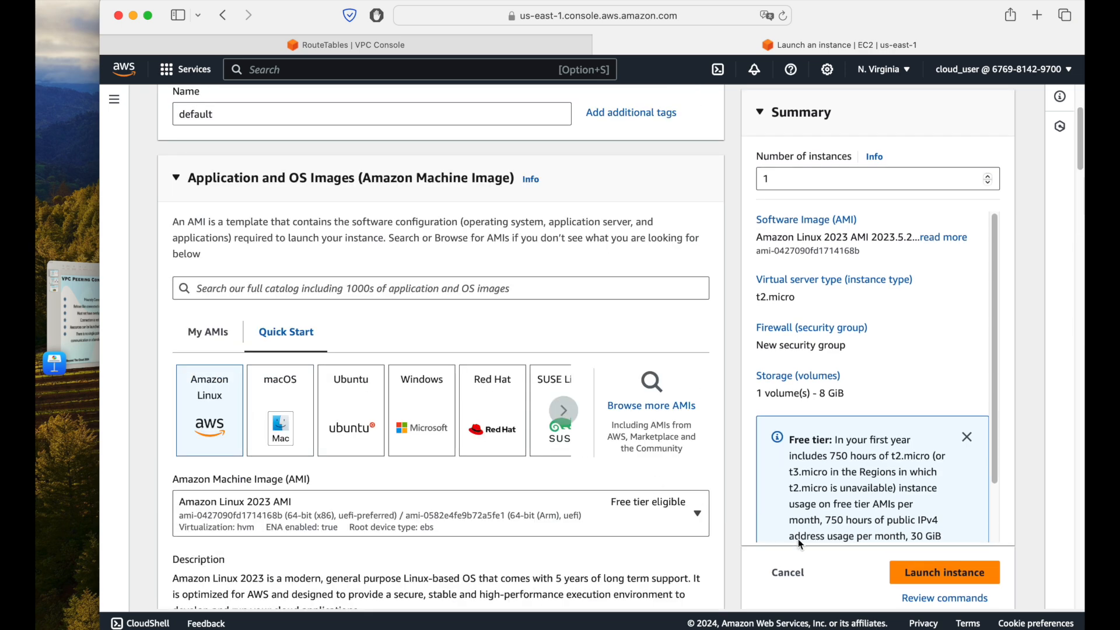
pyautogui.click(924, 577)
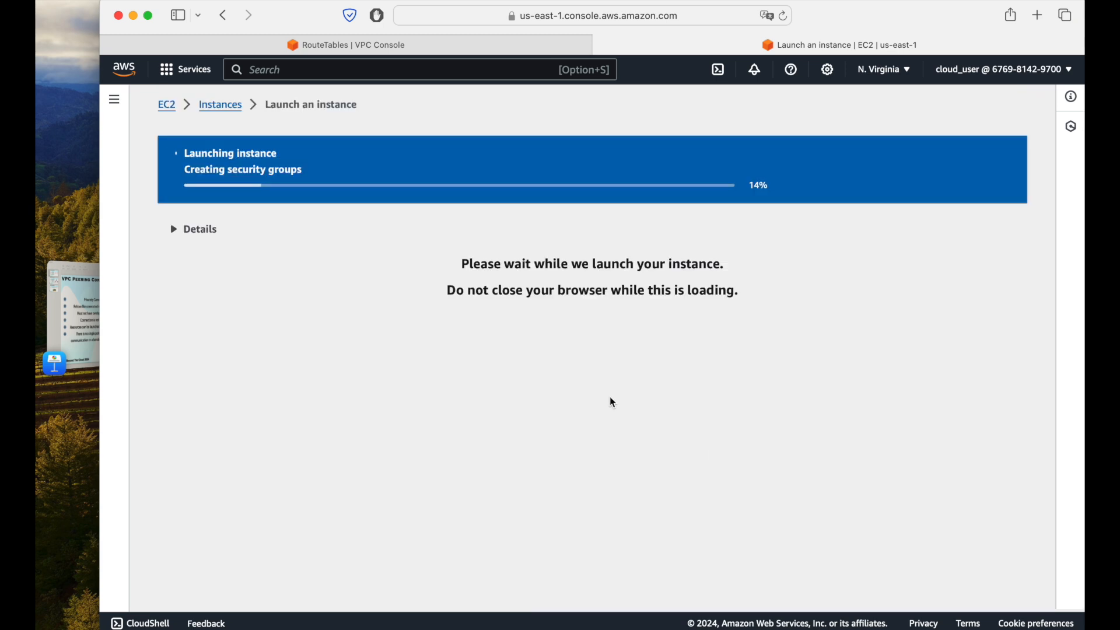
# Step: Start launching another EC2 instance from the instances list and name it peering-ec2
pyautogui.click(234, 110)
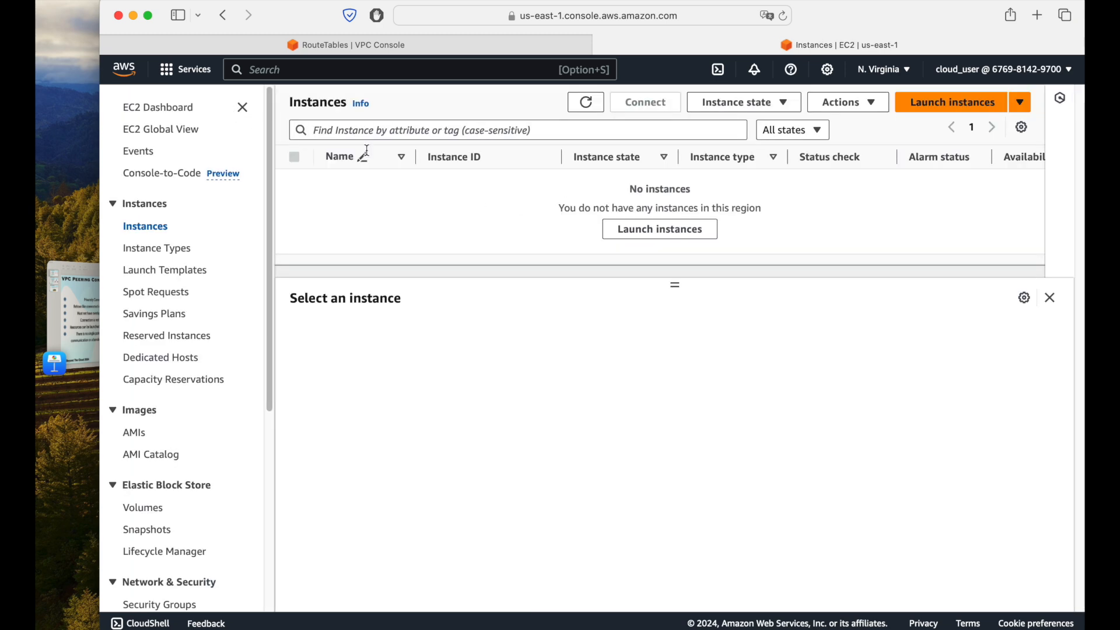
pyautogui.click(956, 108)
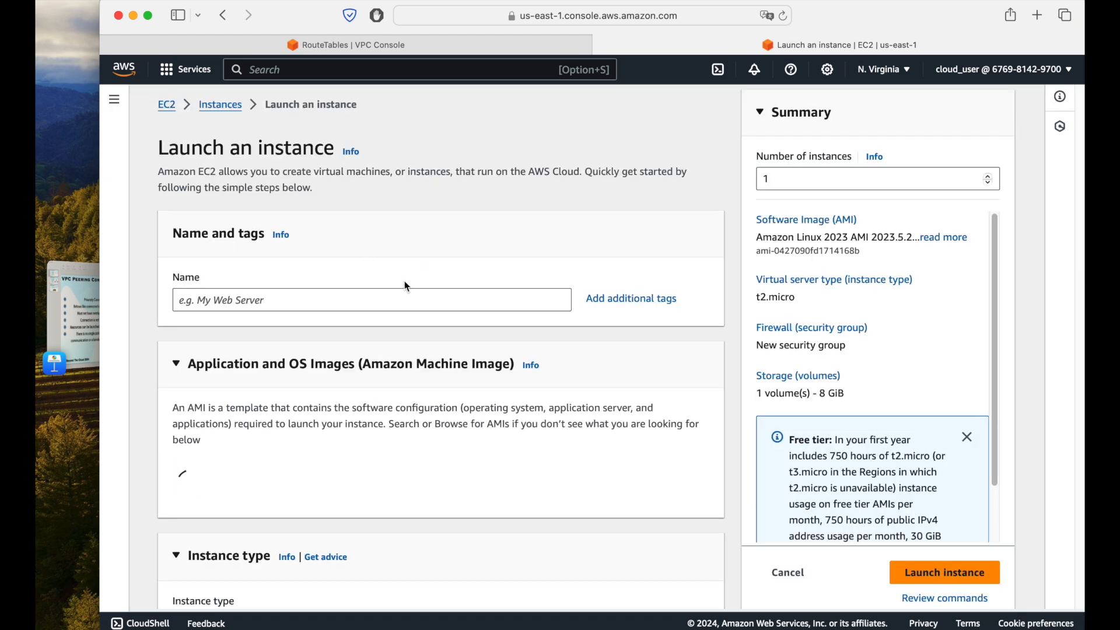
pyautogui.click(401, 302)
pyautogui.write('peering-ec2')
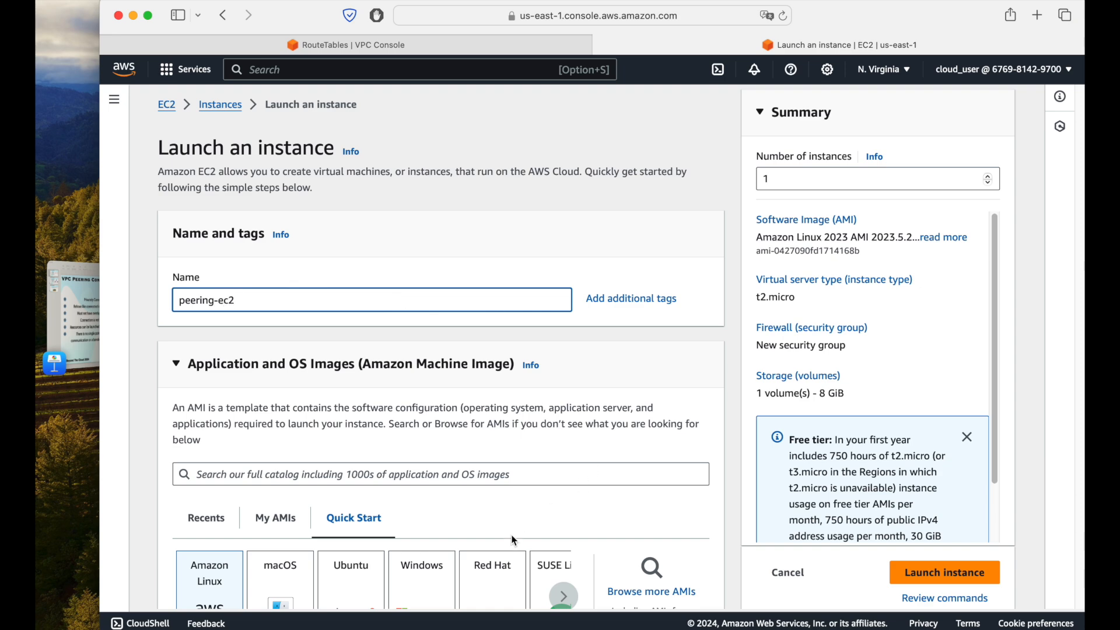
# Step: Keep the Amazon Linux 2023 AMI and t2.micro type, and choose to proceed without a key pair
pyautogui.scroll(-12, 513, 540)
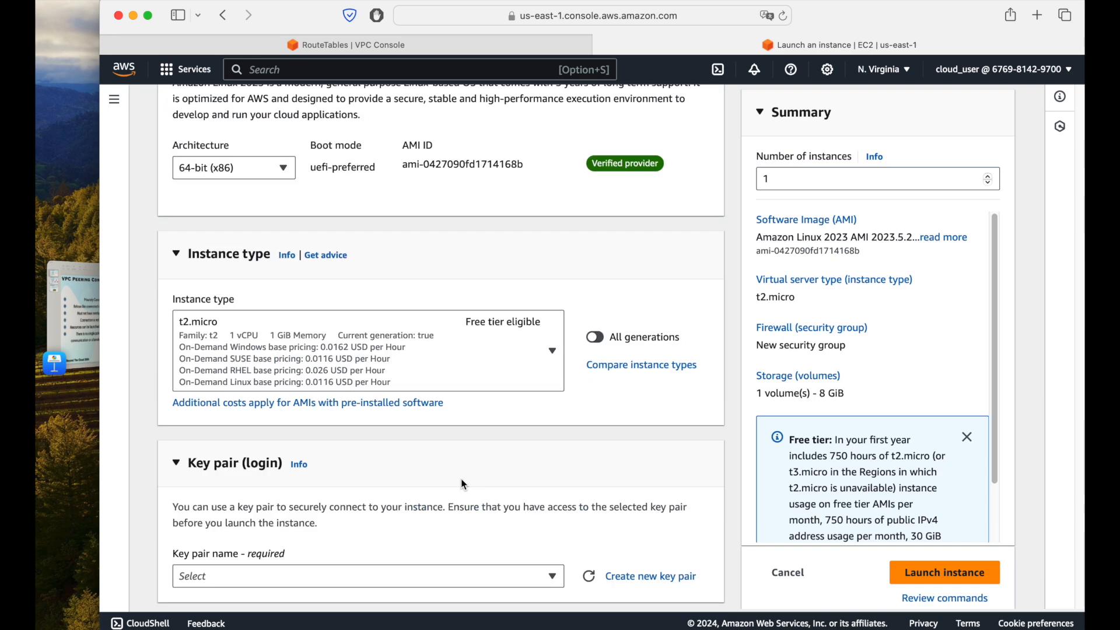
pyautogui.scroll(-2, 464, 485)
pyautogui.click(352, 519)
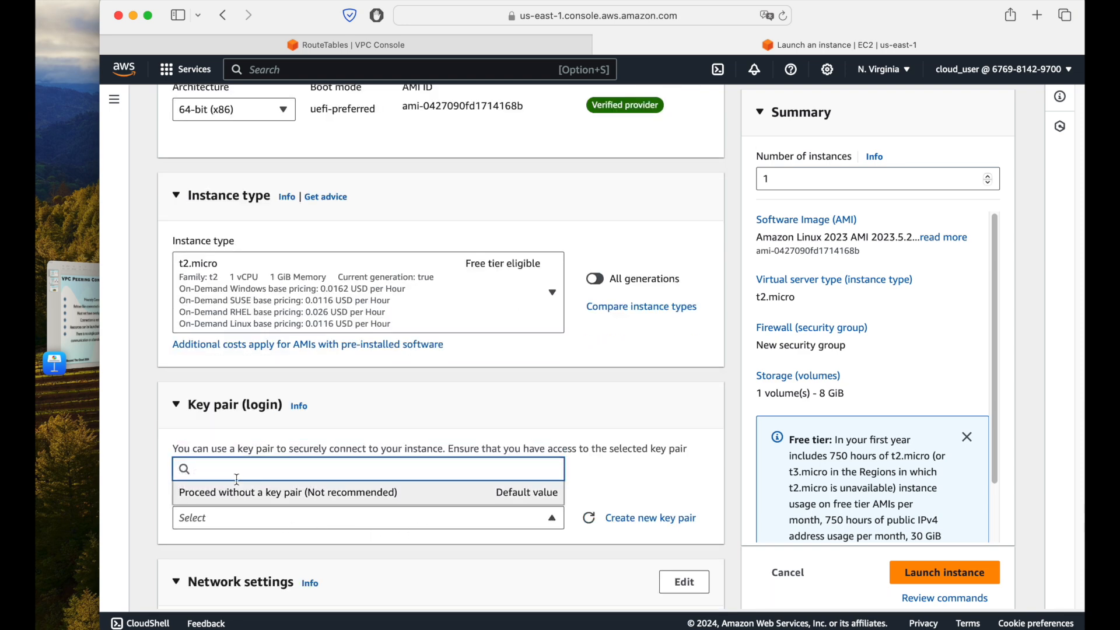
pyautogui.click(257, 492)
# Step: Edit the new instance's network settings and place it in the peering-connection-vpc (10.0.0.0/16)
pyautogui.scroll(-5, 387, 443)
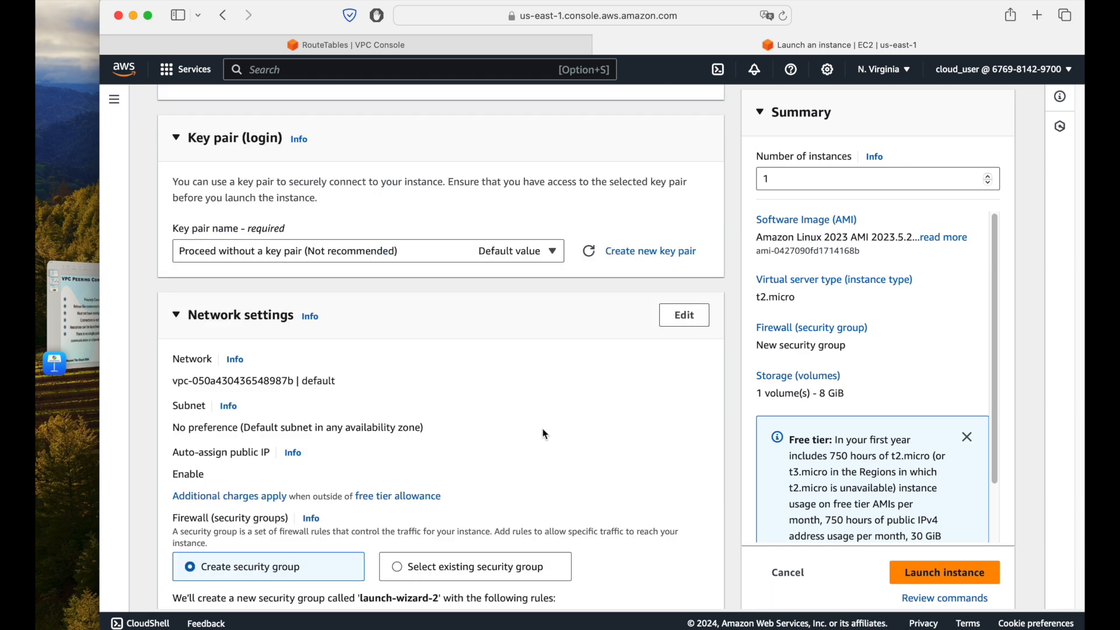
pyautogui.scroll(-5, 545, 434)
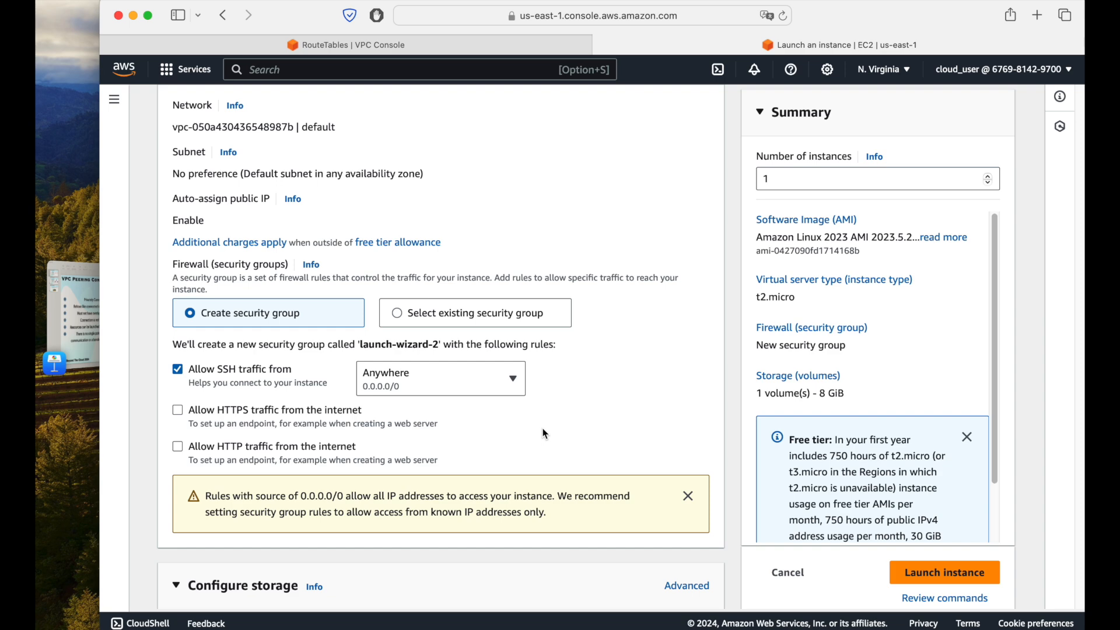
pyautogui.scroll(-7, 545, 434)
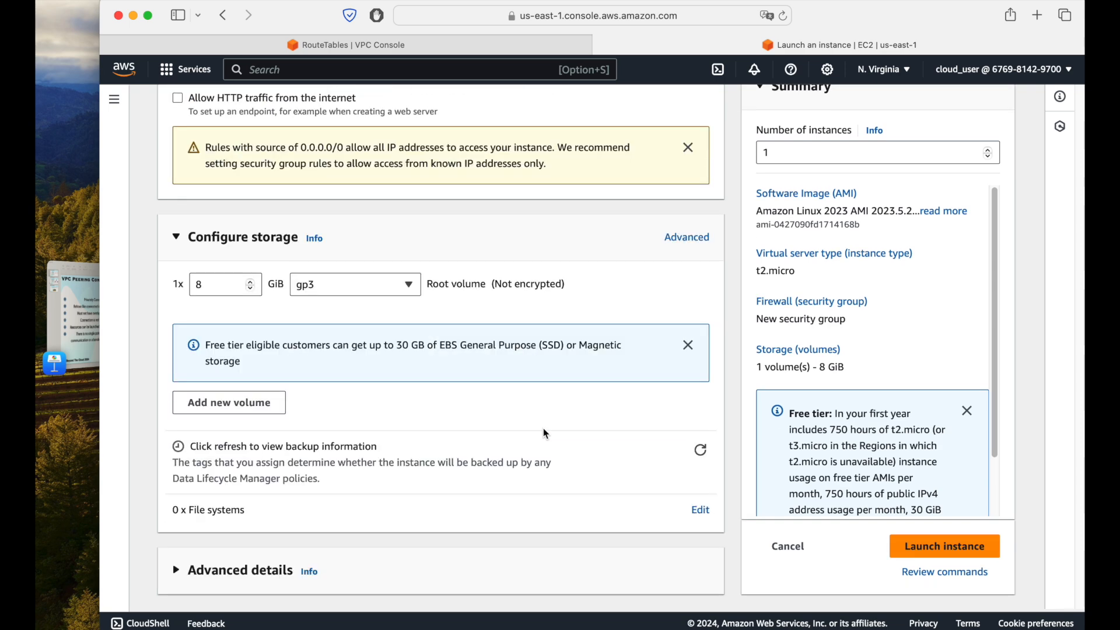
pyautogui.scroll(4, 543, 430)
pyautogui.scroll(-4, 541, 427)
pyautogui.scroll(5, 518, 427)
pyautogui.scroll(4, 450, 426)
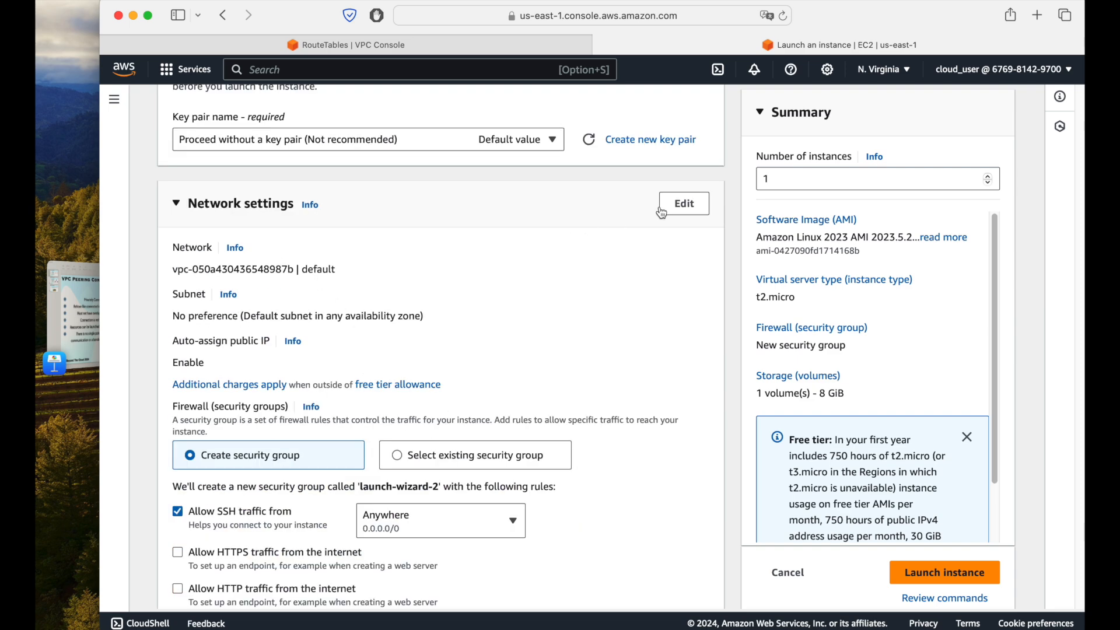
pyautogui.click(677, 204)
pyautogui.click(284, 279)
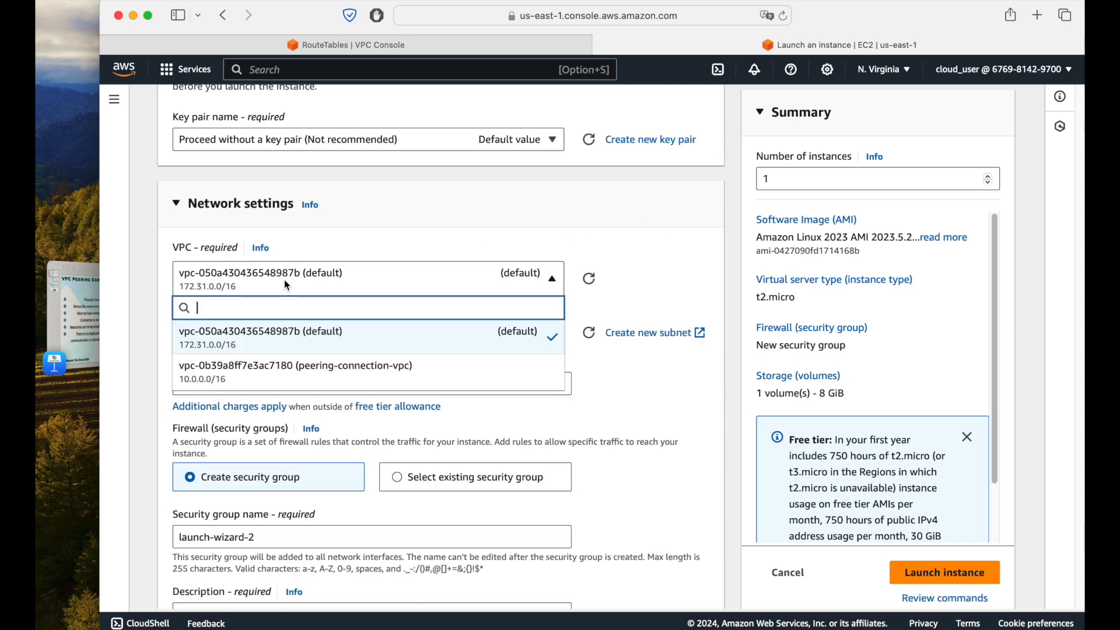
pyautogui.click(315, 367)
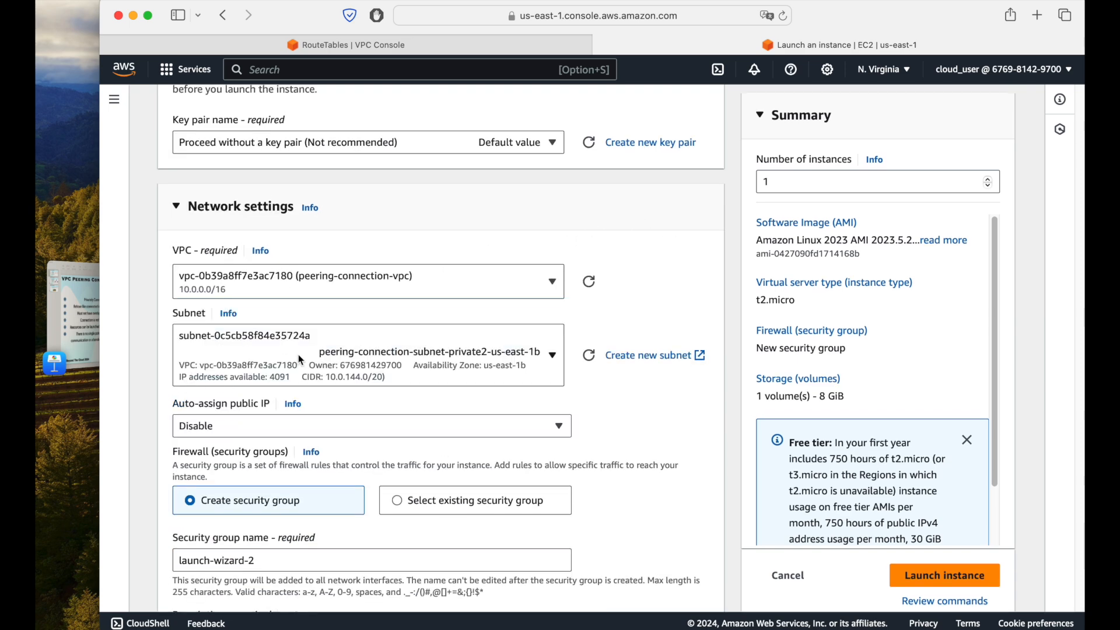
# Step: Choose the peering-connection-subnet-public2-us-east-1b subnet and enable auto-assignment of a public IP
pyautogui.click(493, 367)
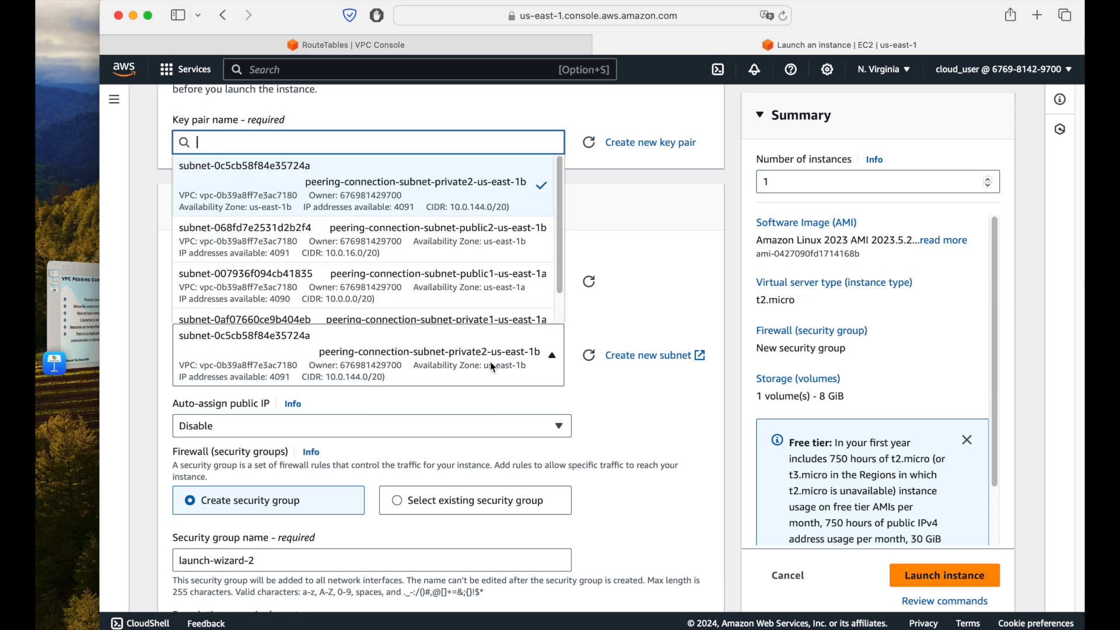
pyautogui.click(452, 233)
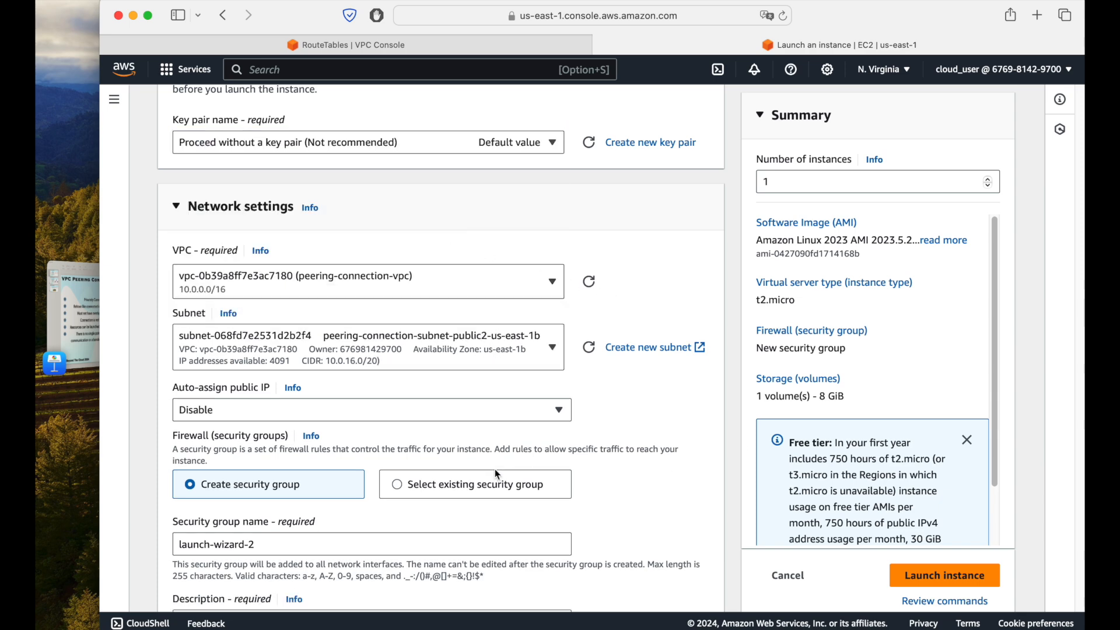
pyautogui.click(247, 416)
pyautogui.click(224, 434)
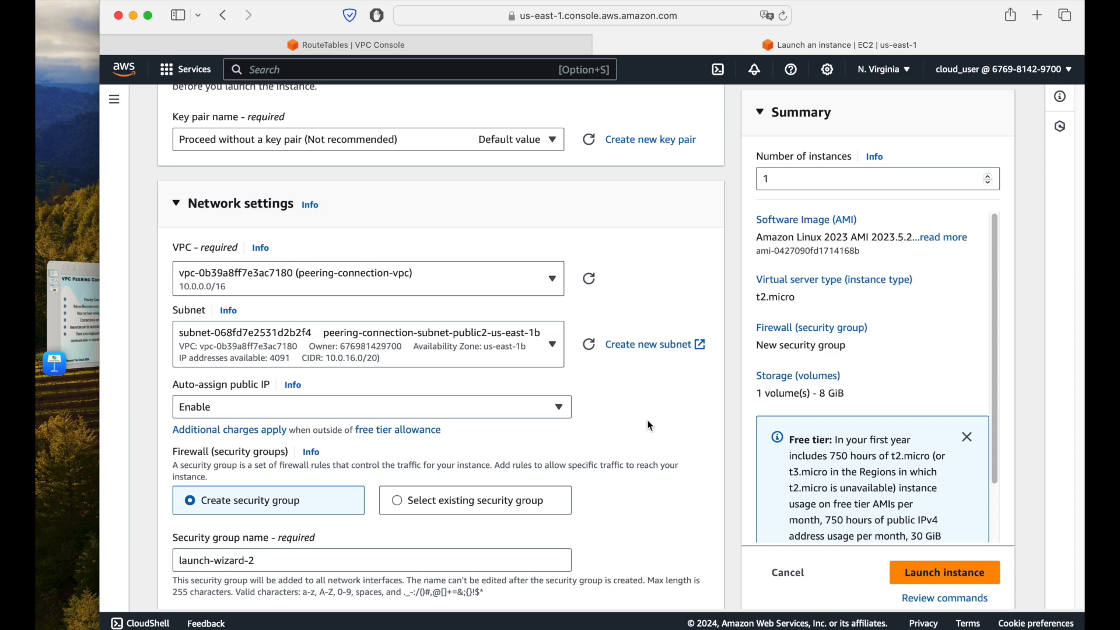
# Step: Review the new security group's SSH rule and the storage settings, and launch the peering-ec2 instance
pyautogui.scroll(-5, 651, 426)
pyautogui.scroll(-4, 650, 426)
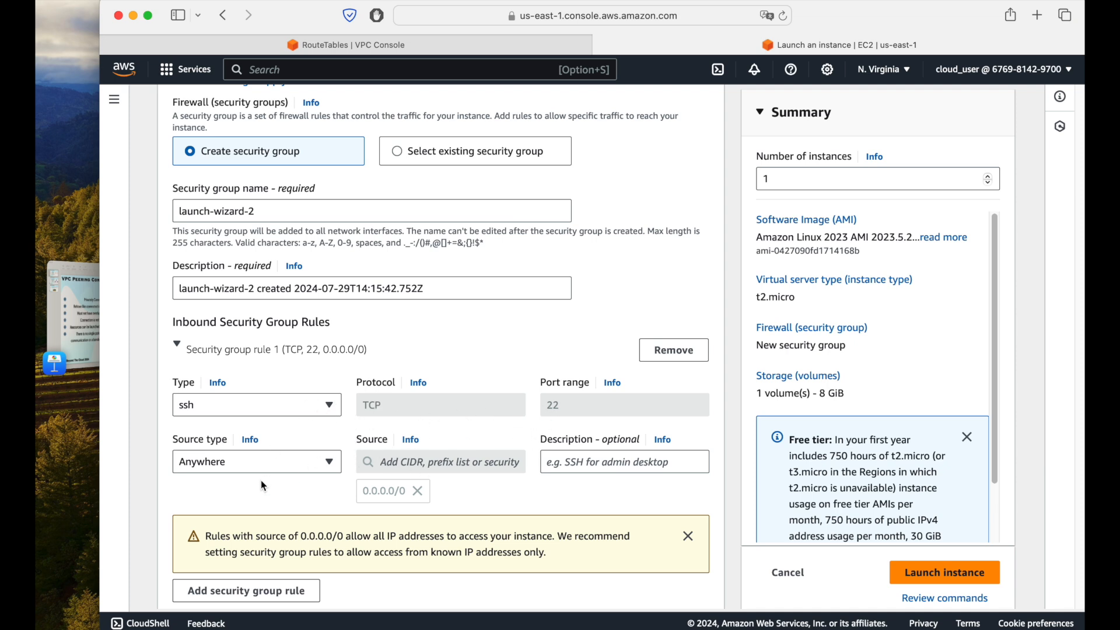
pyautogui.scroll(-10, 536, 449)
pyautogui.scroll(15, 535, 446)
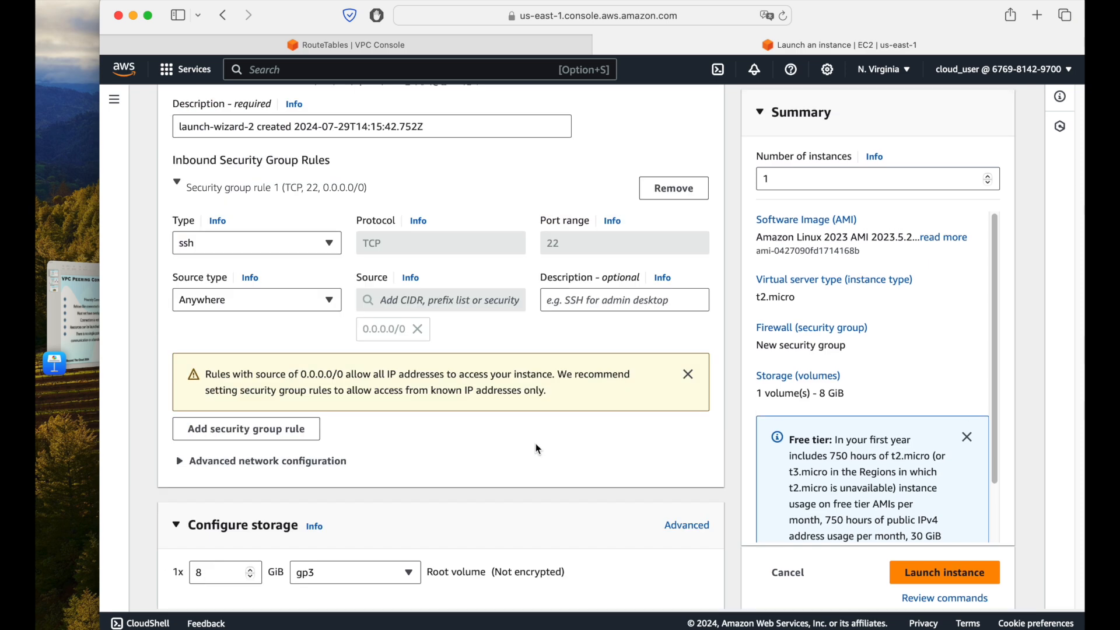
pyautogui.scroll(-10, 536, 446)
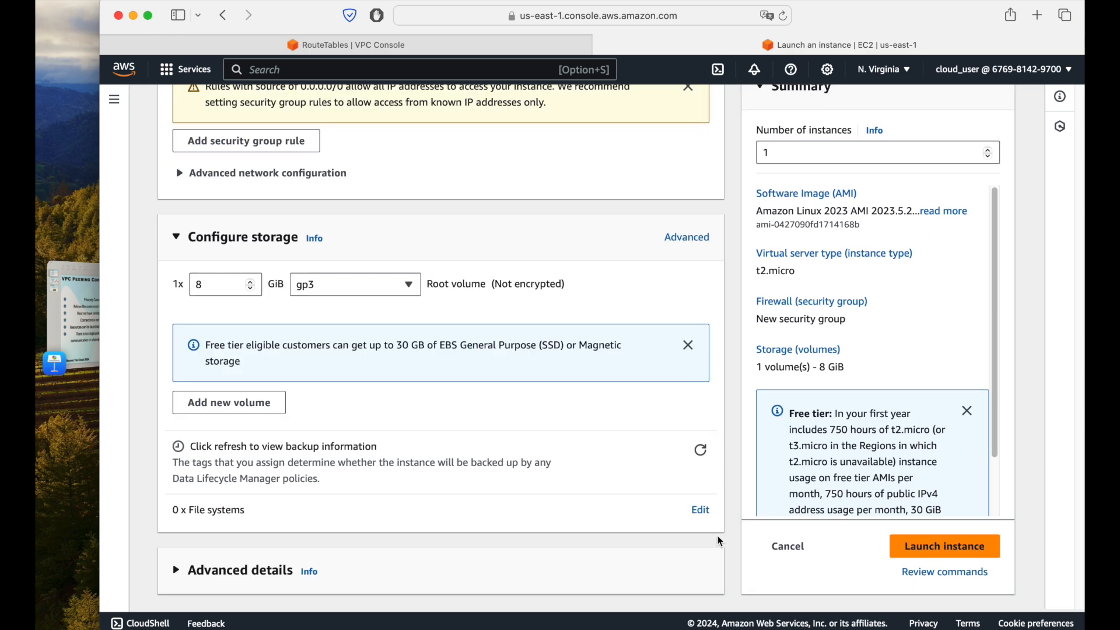
pyautogui.click(943, 547)
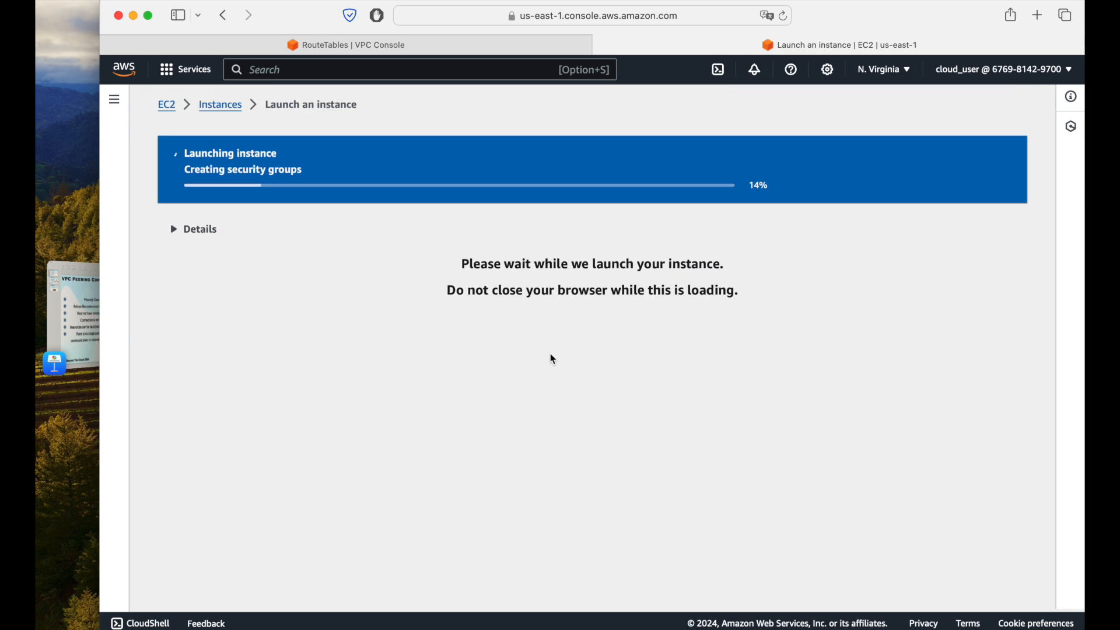
# Step: Return to the refreshed instances list and view the details of the default instance and of peering-ec2
pyautogui.click(217, 108)
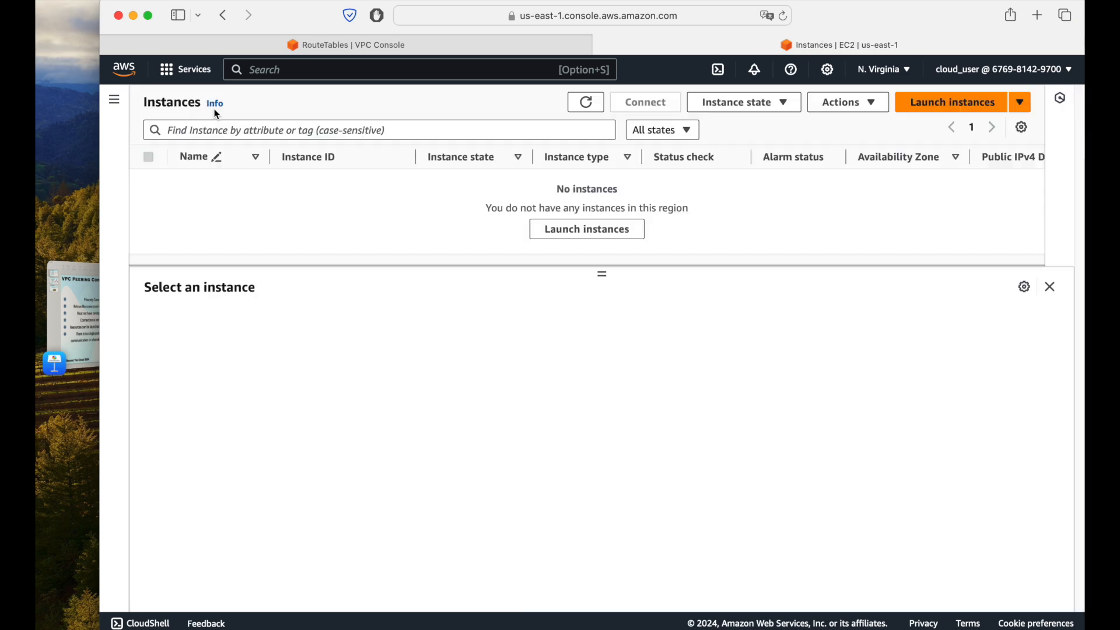
pyautogui.click(573, 103)
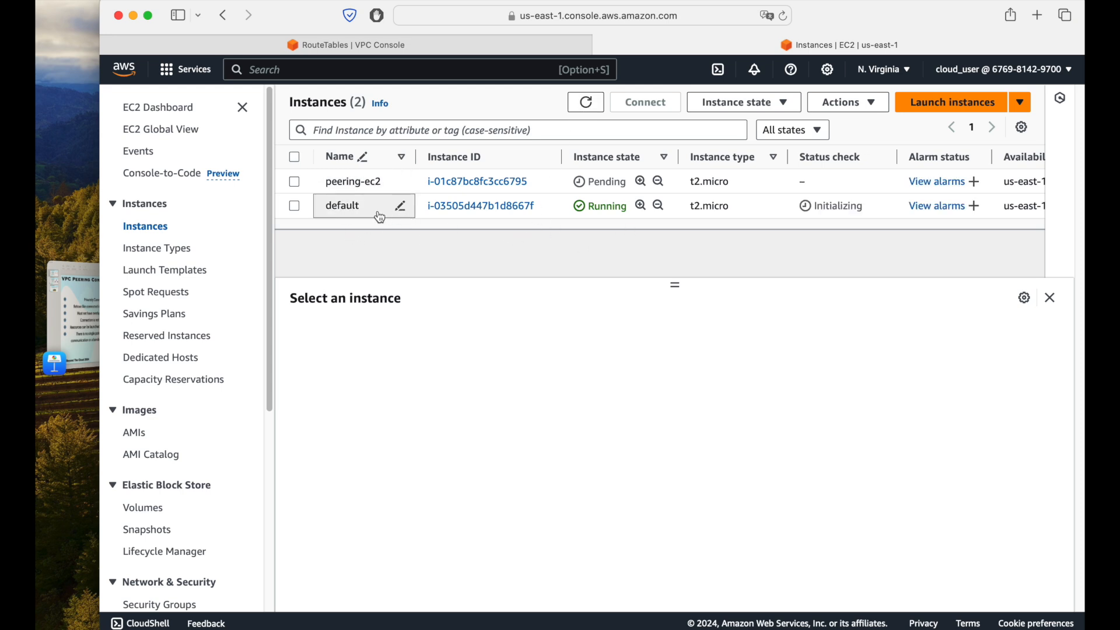
pyautogui.click(378, 216)
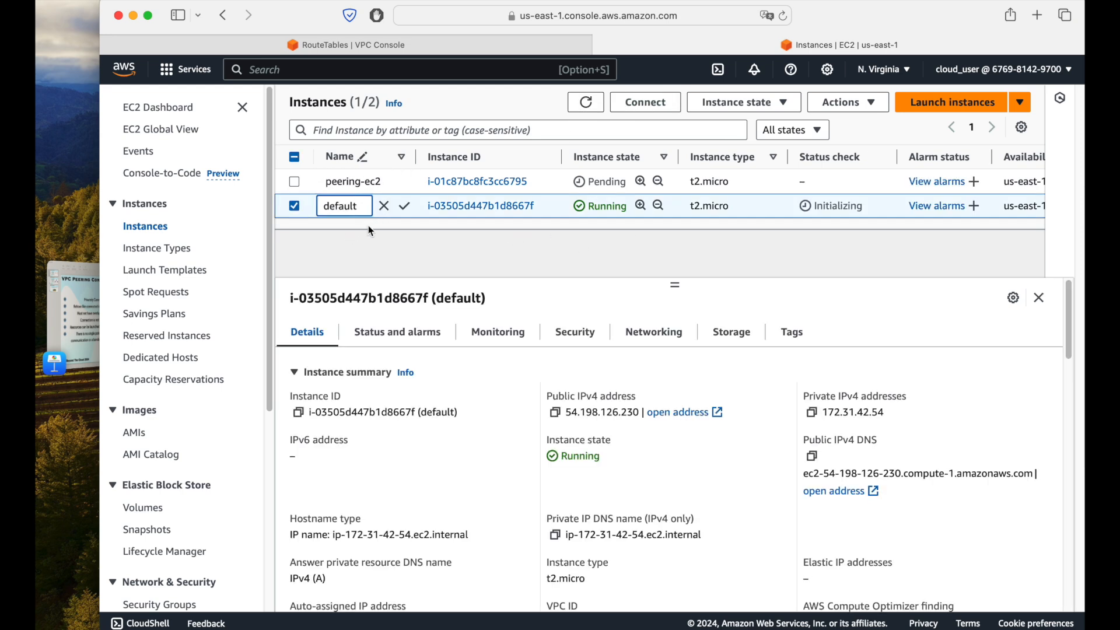
pyautogui.click(421, 261)
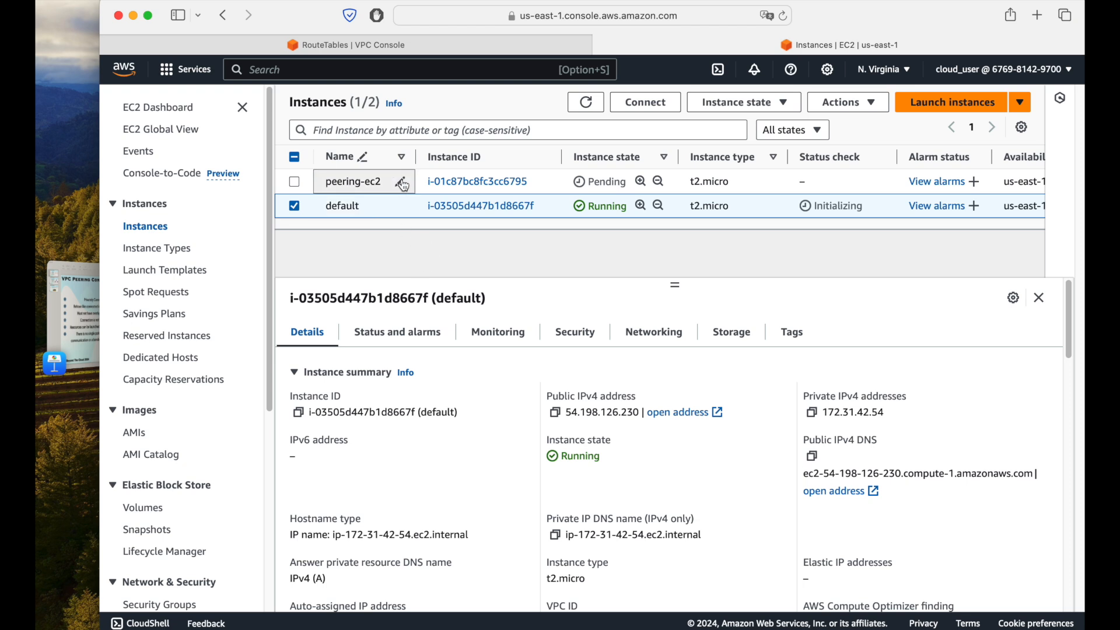
pyautogui.click(295, 182)
pyautogui.click(296, 207)
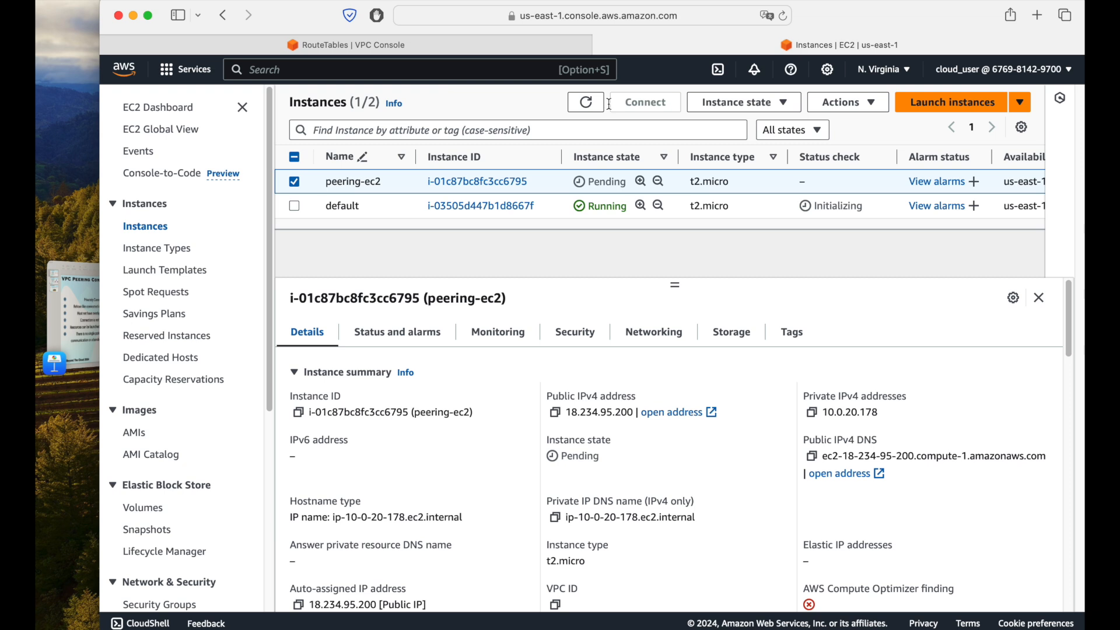
# Step: Refresh the instances list repeatedly to check the state of peering-ec2
pyautogui.click(586, 102)
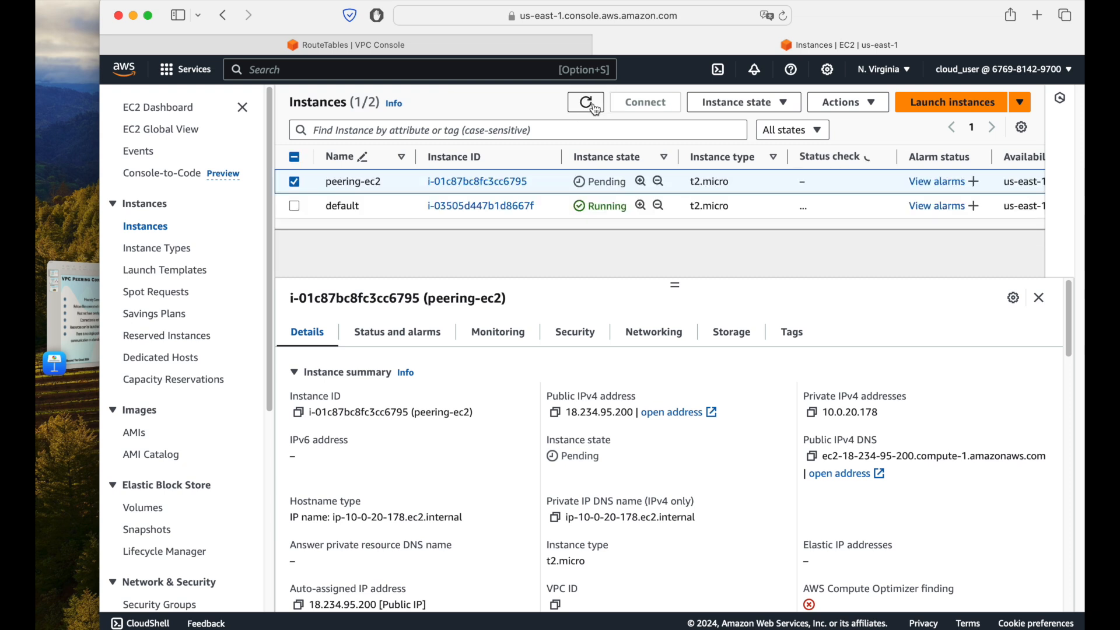
pyautogui.click(587, 103)
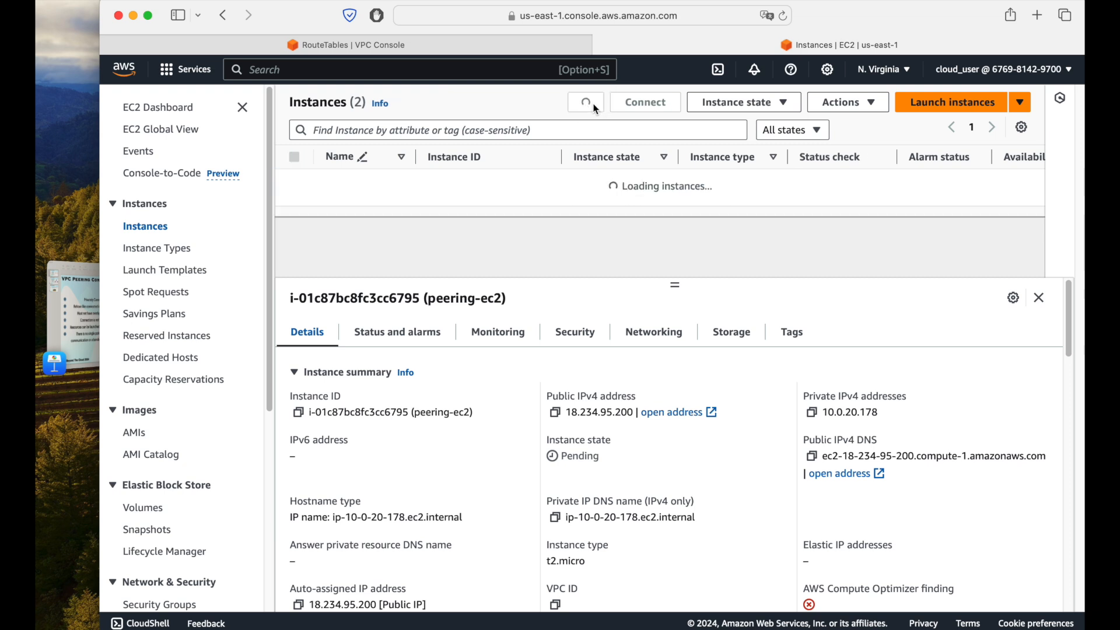
pyautogui.click(593, 106)
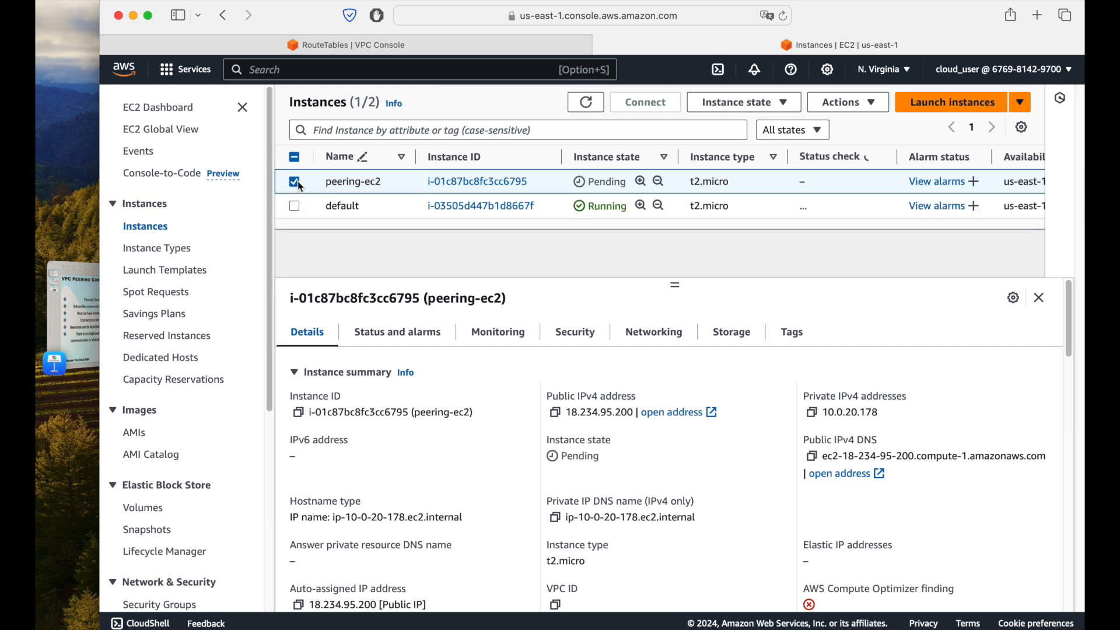
pyautogui.click(592, 106)
pyautogui.click(594, 108)
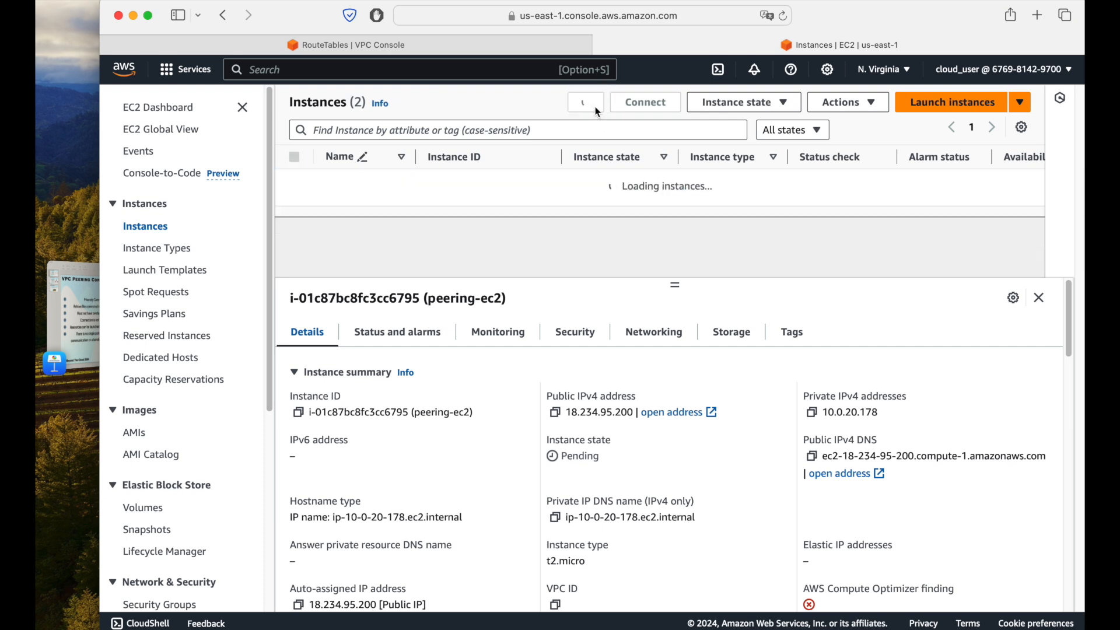
pyautogui.click(595, 109)
pyautogui.click(594, 108)
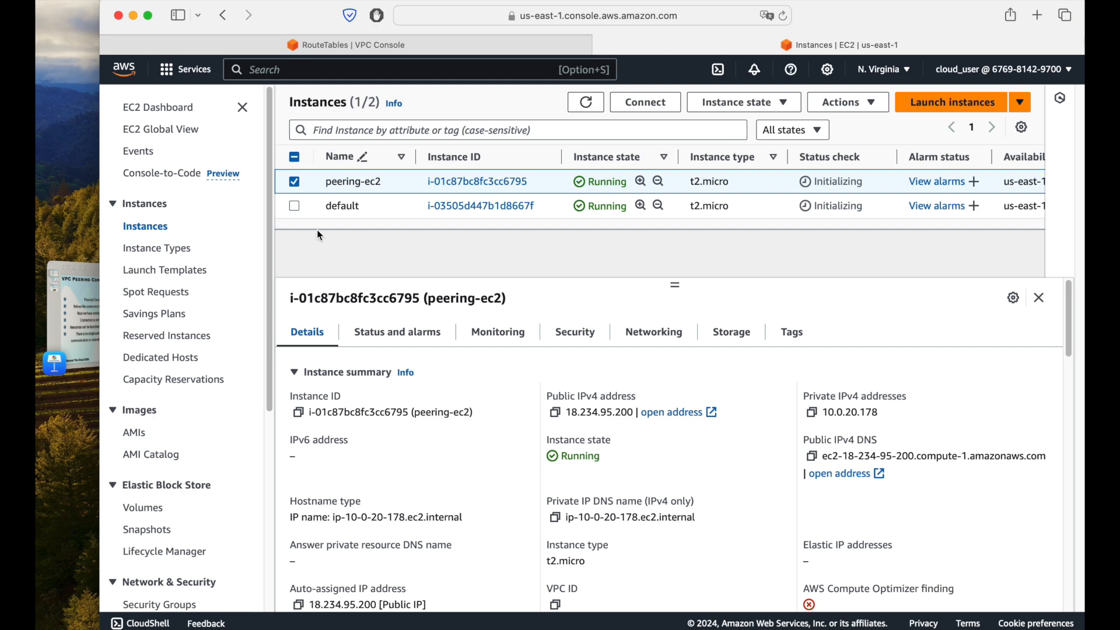
# Step: Select only the default instance and connect to it with EC2 Instance Connect as ec2-user
pyautogui.click(296, 211)
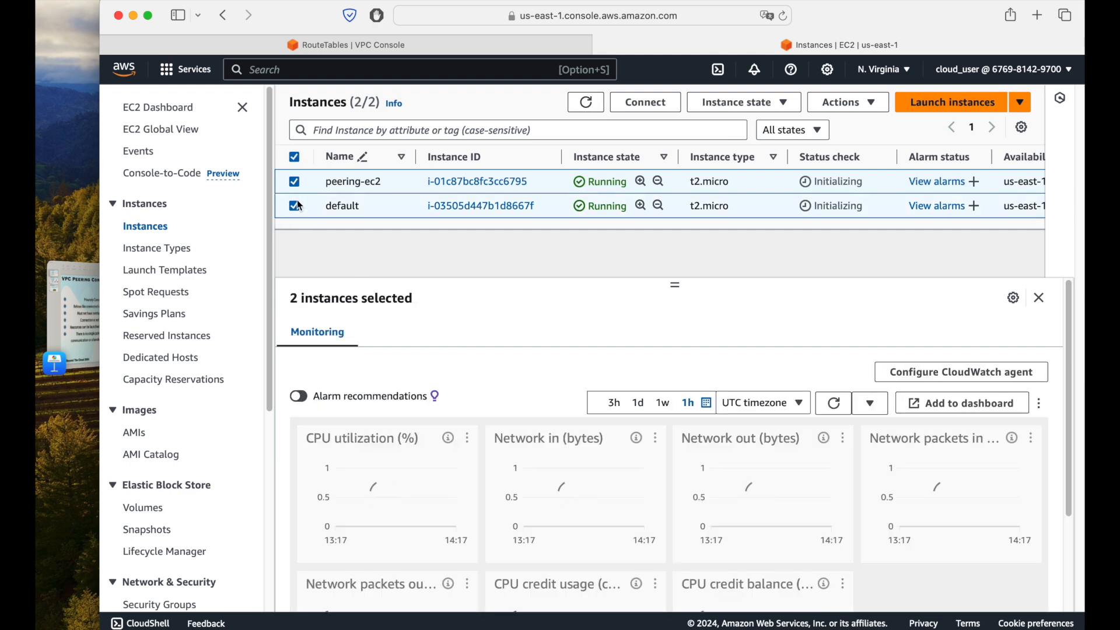
pyautogui.click(295, 182)
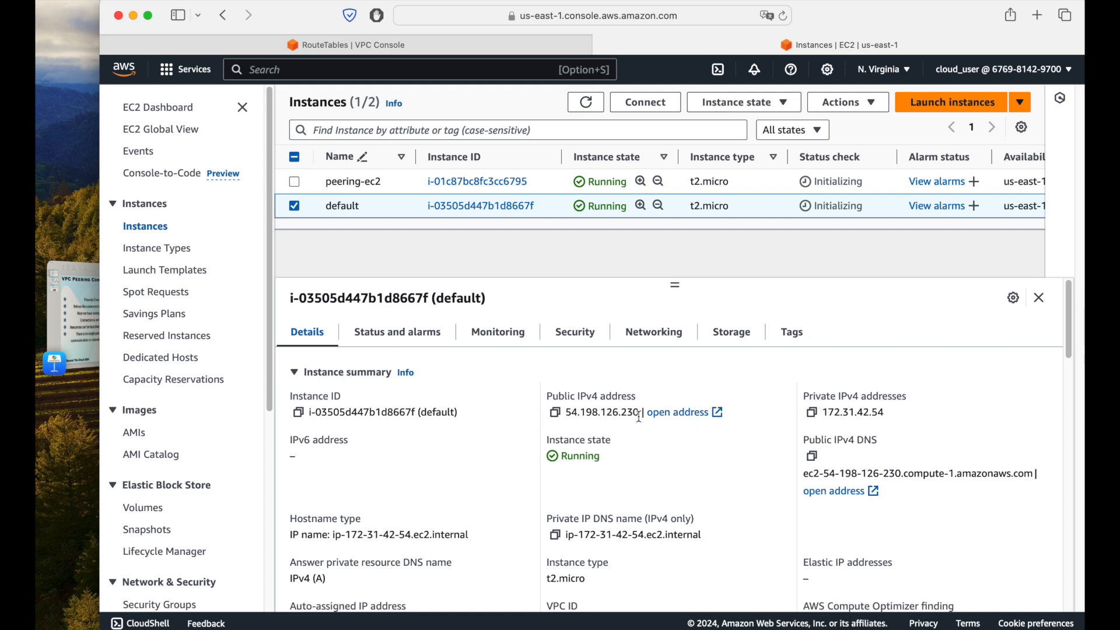
pyautogui.click(646, 104)
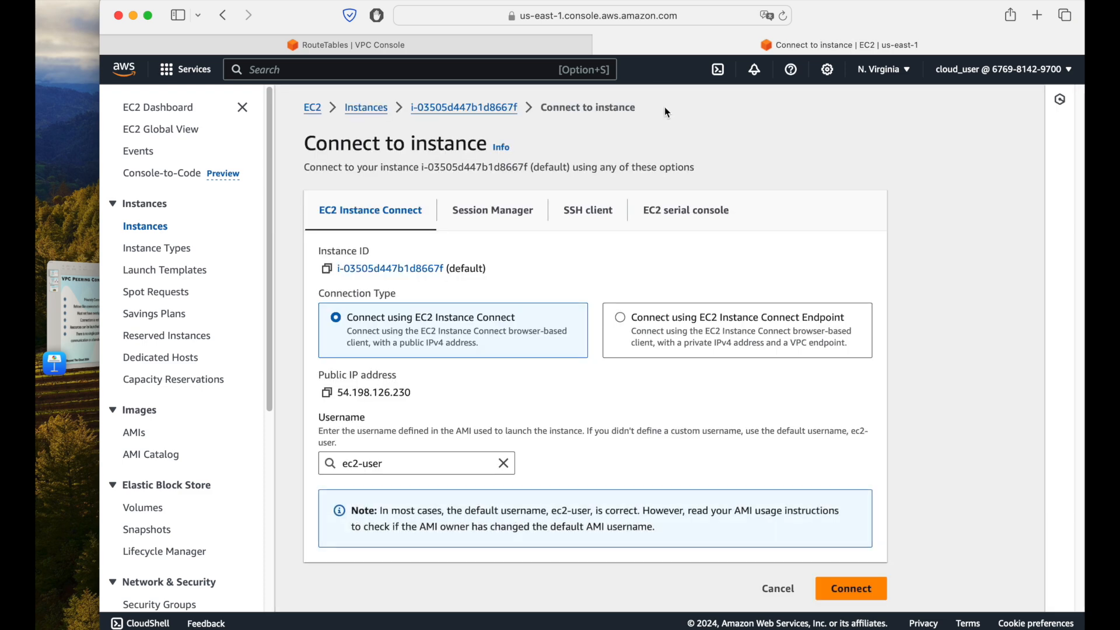
pyautogui.scroll(-5, 867, 320)
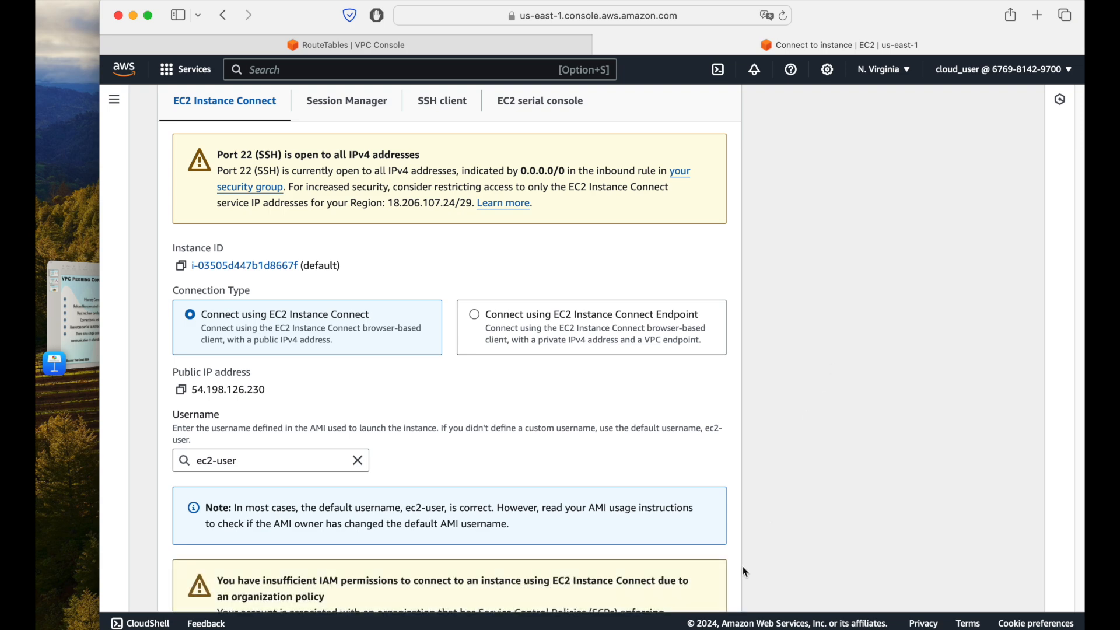
pyautogui.scroll(-4, 745, 565)
pyautogui.click(706, 585)
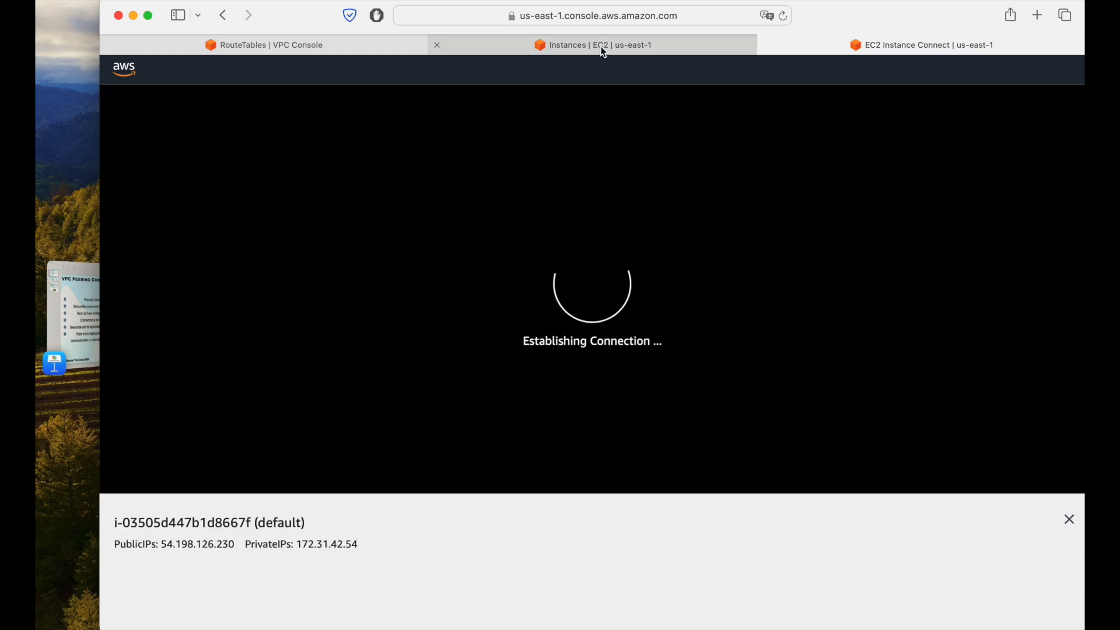
# Step: Select only the peering-ec2 instance and connect to it with EC2 Instance Connect as ec2-user
pyautogui.click(602, 51)
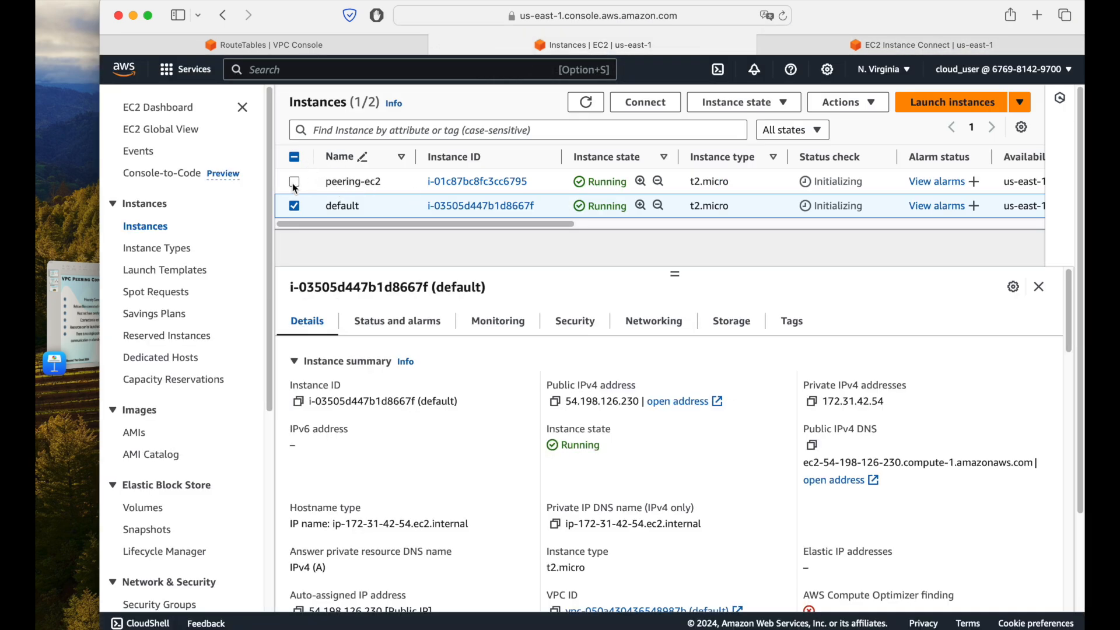
pyautogui.click(295, 182)
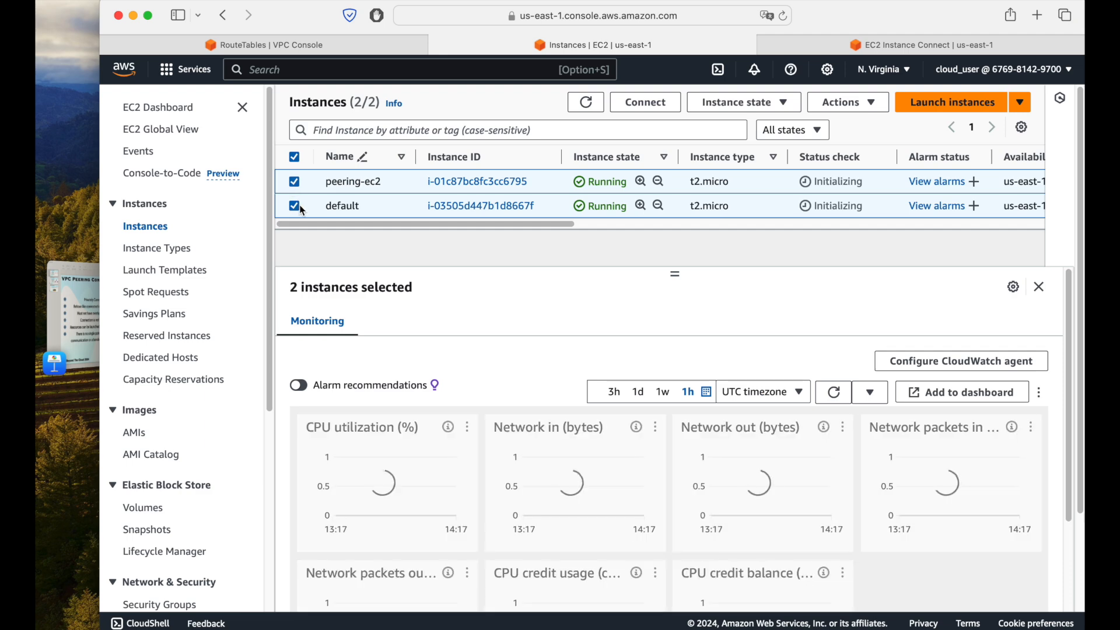
pyautogui.click(295, 206)
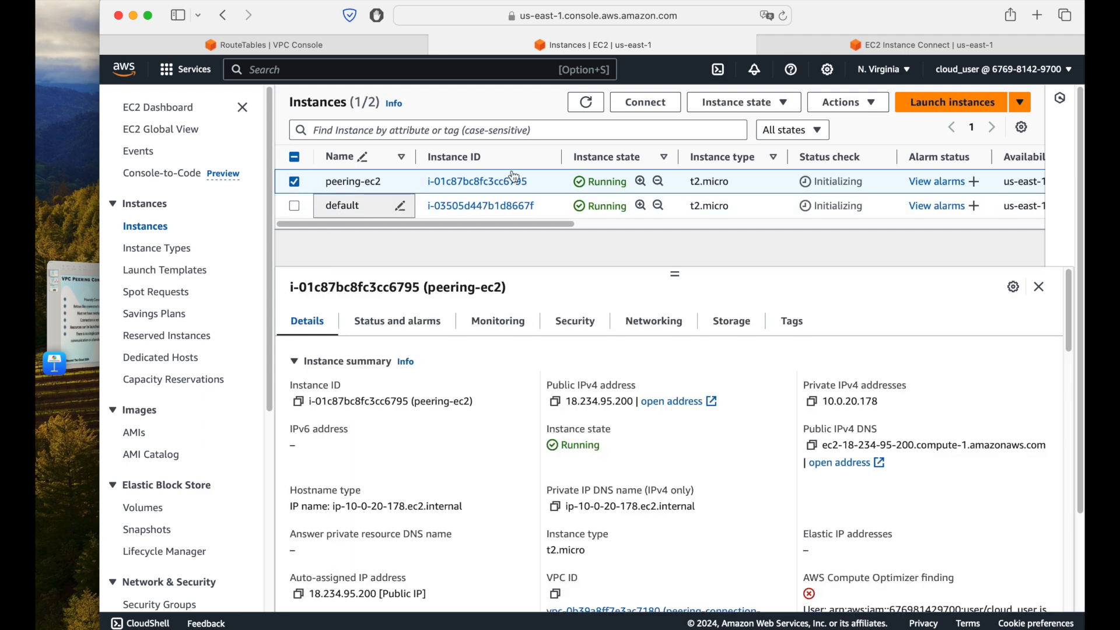
pyautogui.click(645, 103)
pyautogui.scroll(-2, 761, 490)
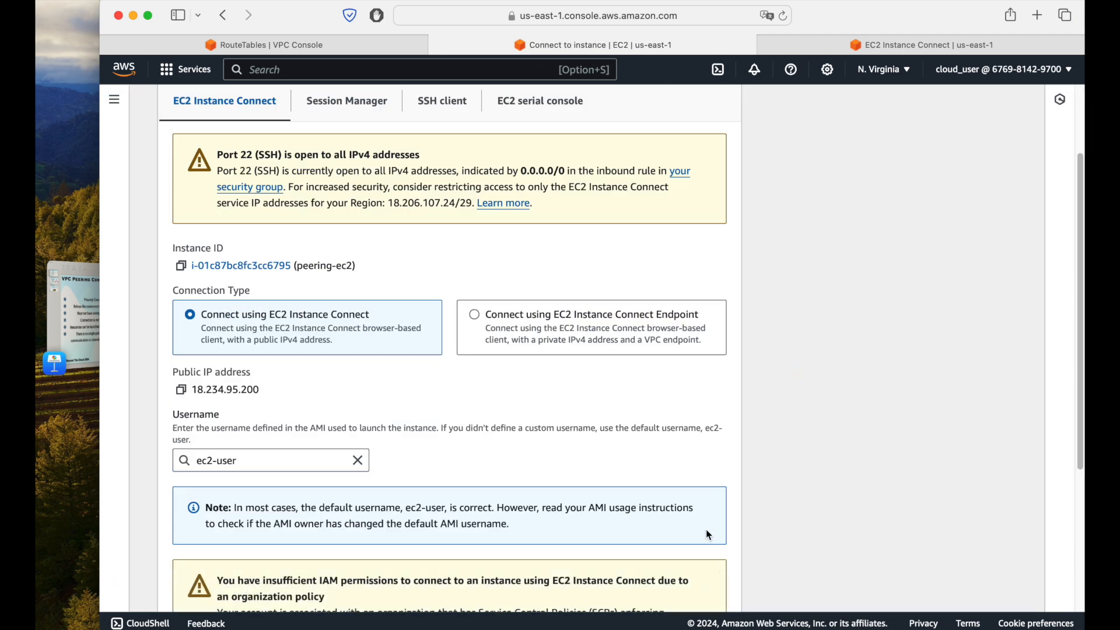
pyautogui.scroll(-4, 706, 530)
pyautogui.click(717, 587)
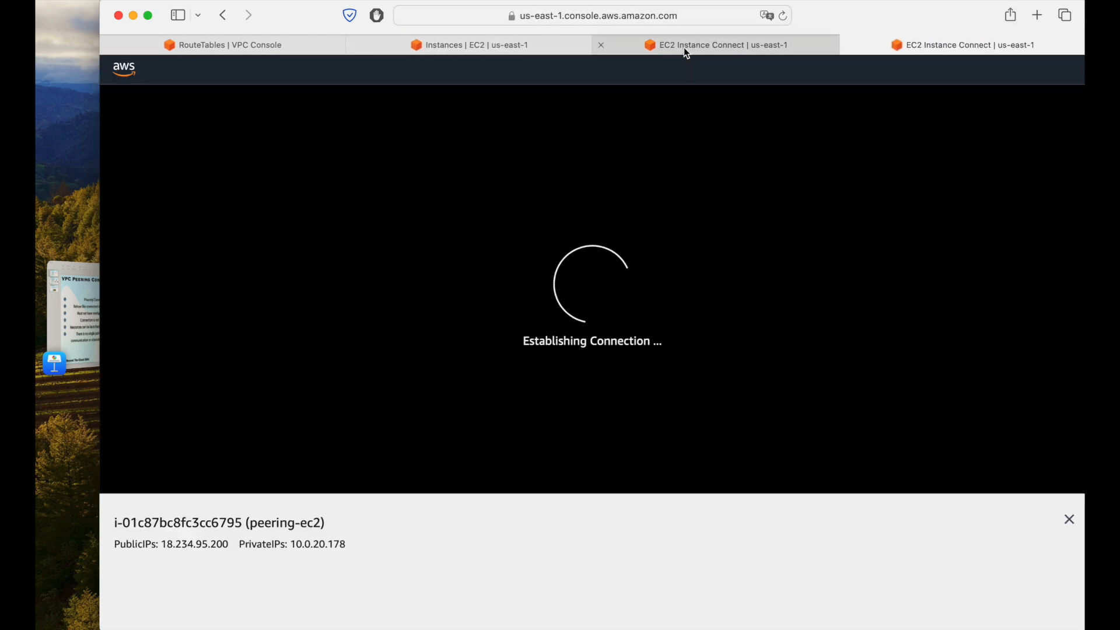
# Step: Check both connection sessions, and select only the default instance in the instances list to examine its private IPv4 address
pyautogui.click(684, 46)
pyautogui.click(903, 44)
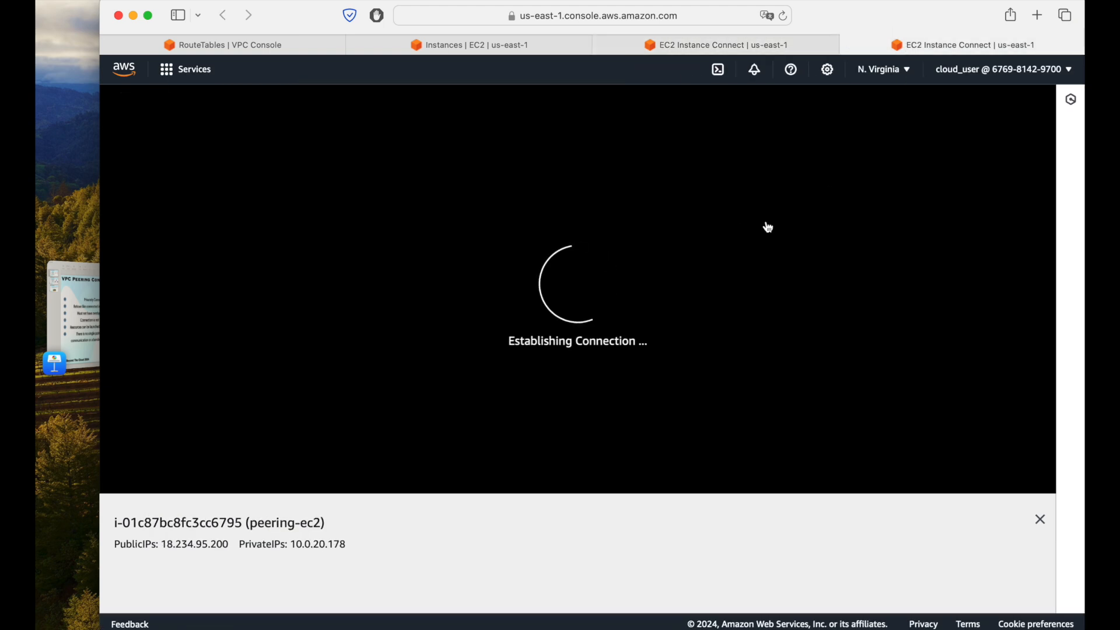
pyautogui.click(761, 47)
pyautogui.click(435, 217)
pyautogui.click(522, 41)
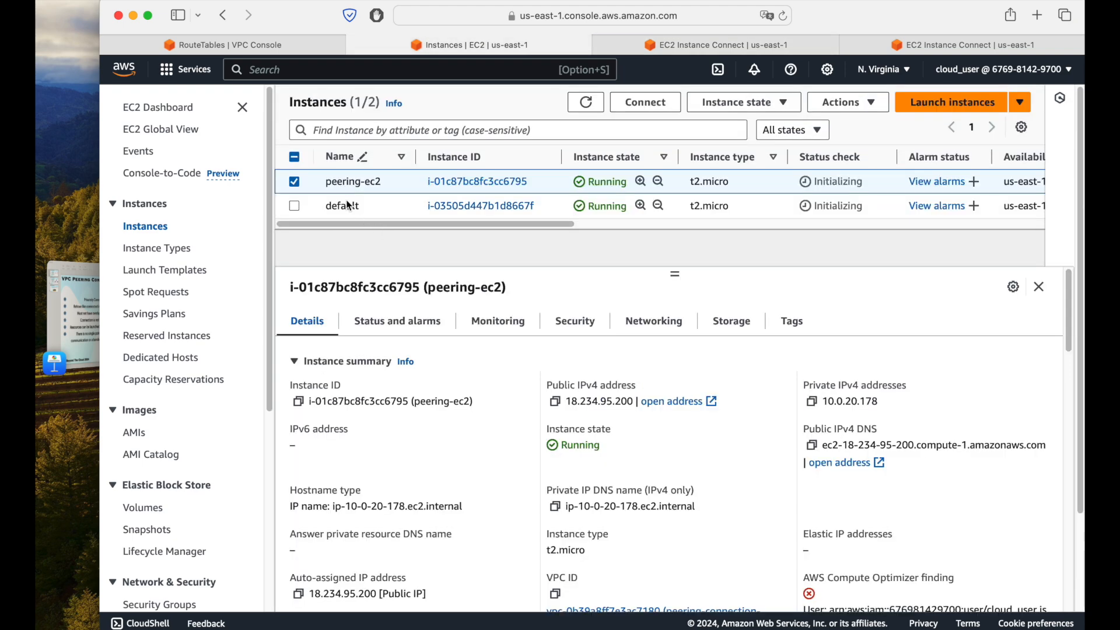
pyautogui.click(295, 206)
pyautogui.click(295, 185)
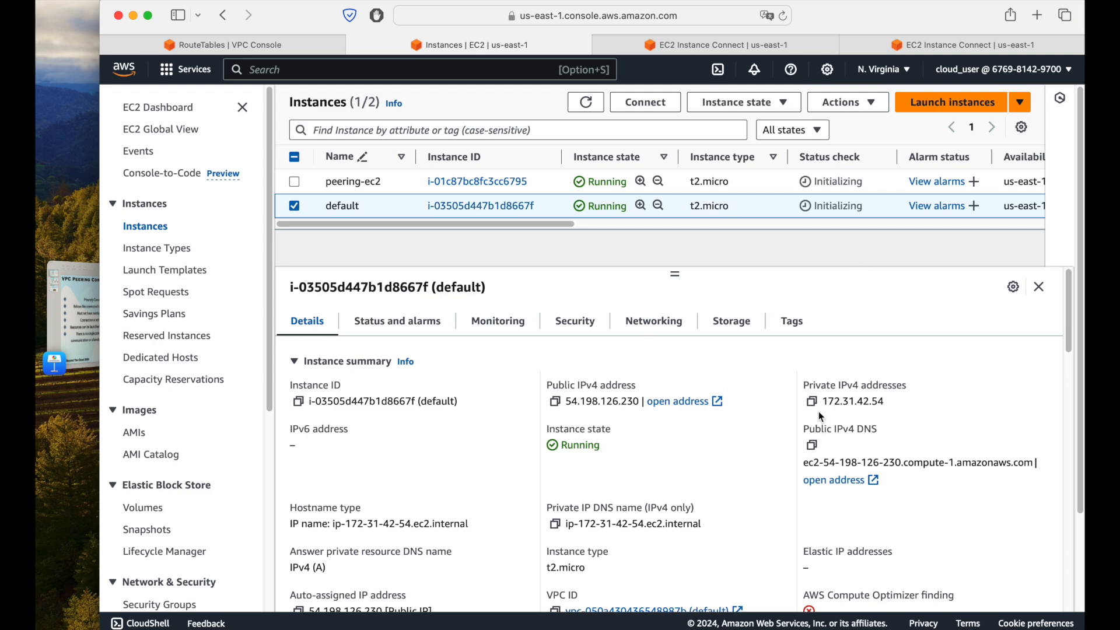
pyautogui.moveTo(826, 403); pyautogui.dragTo(890, 402)
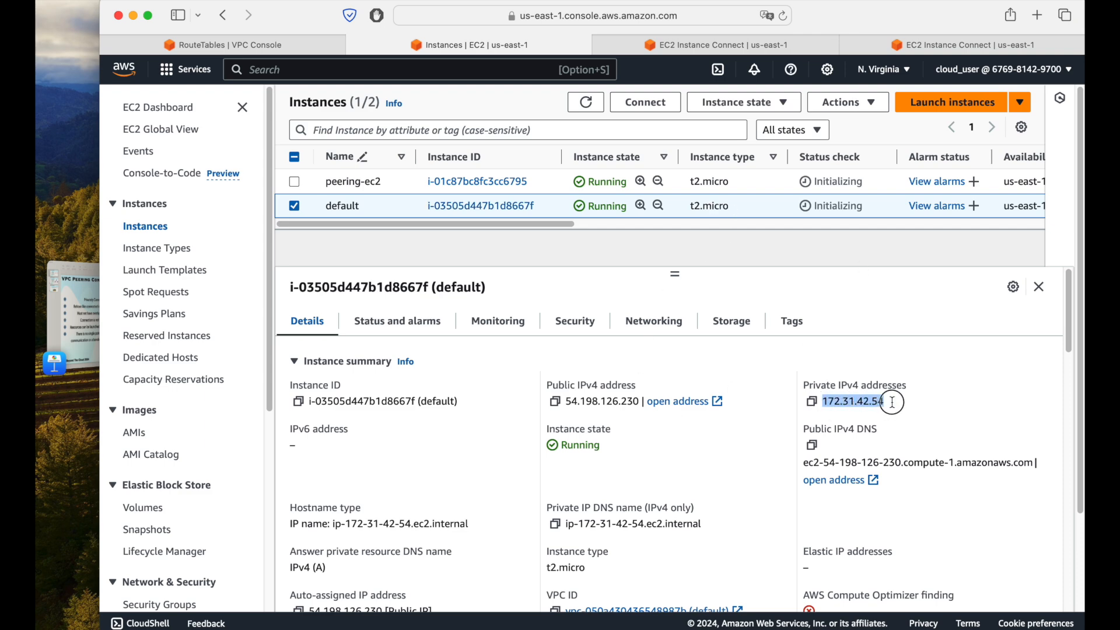
# Step: Open the list of VPCs and select only the default VPC to compare its IPv4 CIDR with the instance's private address
pyautogui.click(250, 38)
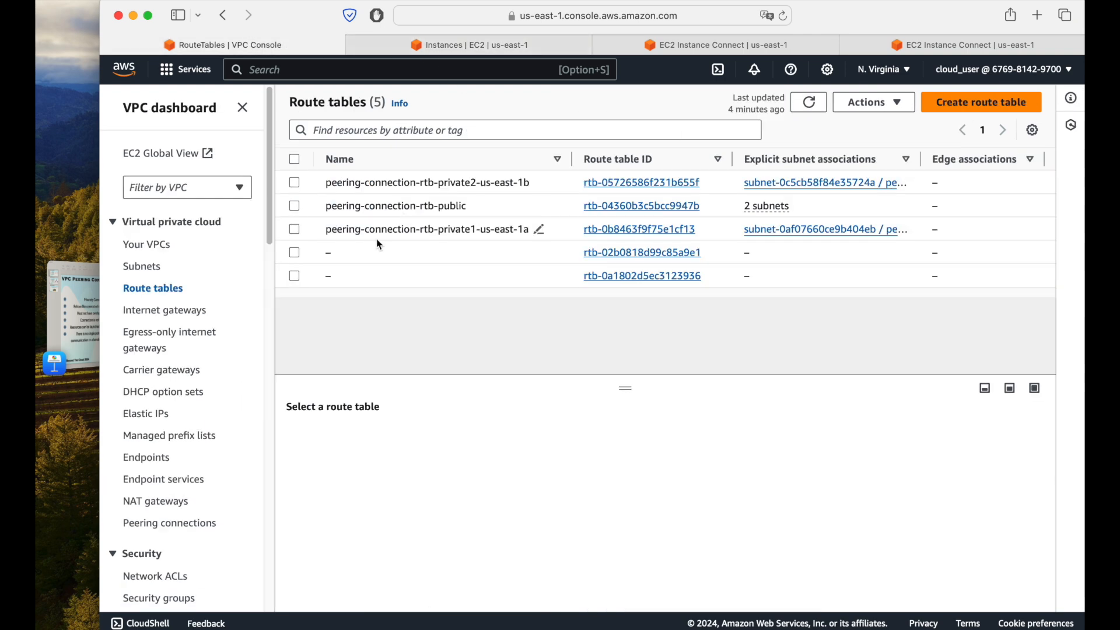
pyautogui.click(151, 247)
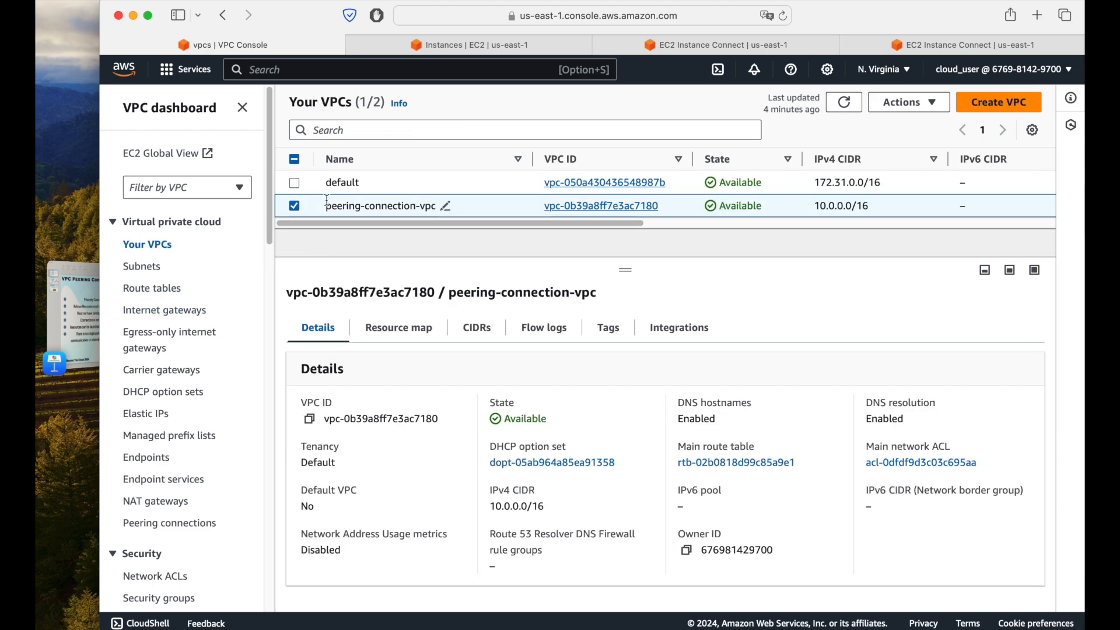
pyautogui.click(295, 183)
pyautogui.click(299, 208)
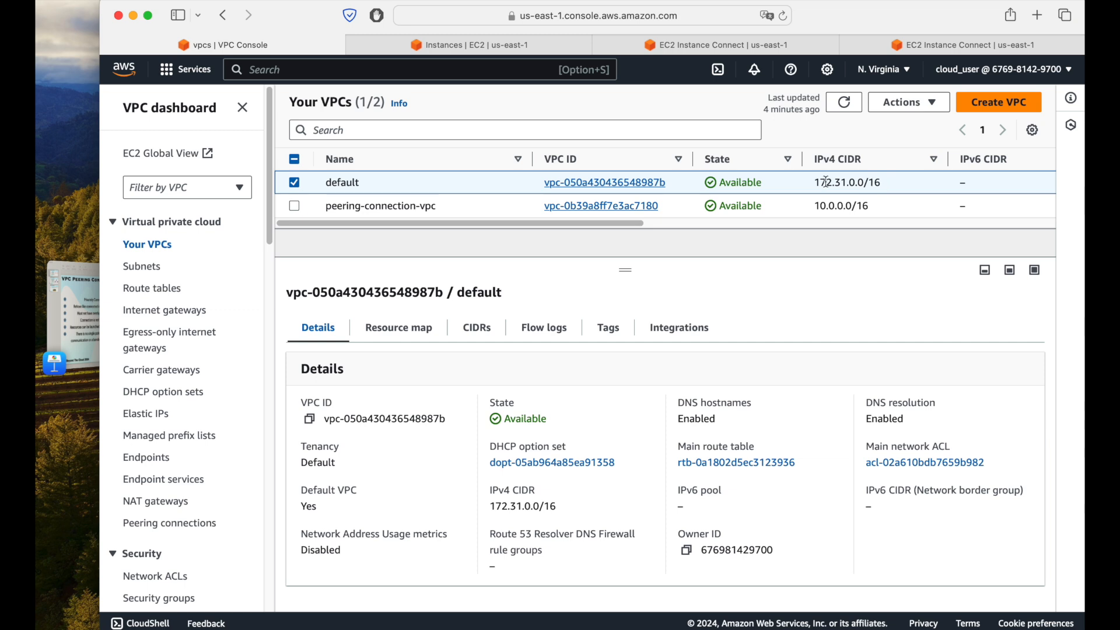
pyautogui.moveTo(817, 182); pyautogui.dragTo(889, 182)
# Step: Compare the terminal prompts of the default and peering-ec2 sessions, and return to the VPC list
pyautogui.click(710, 48)
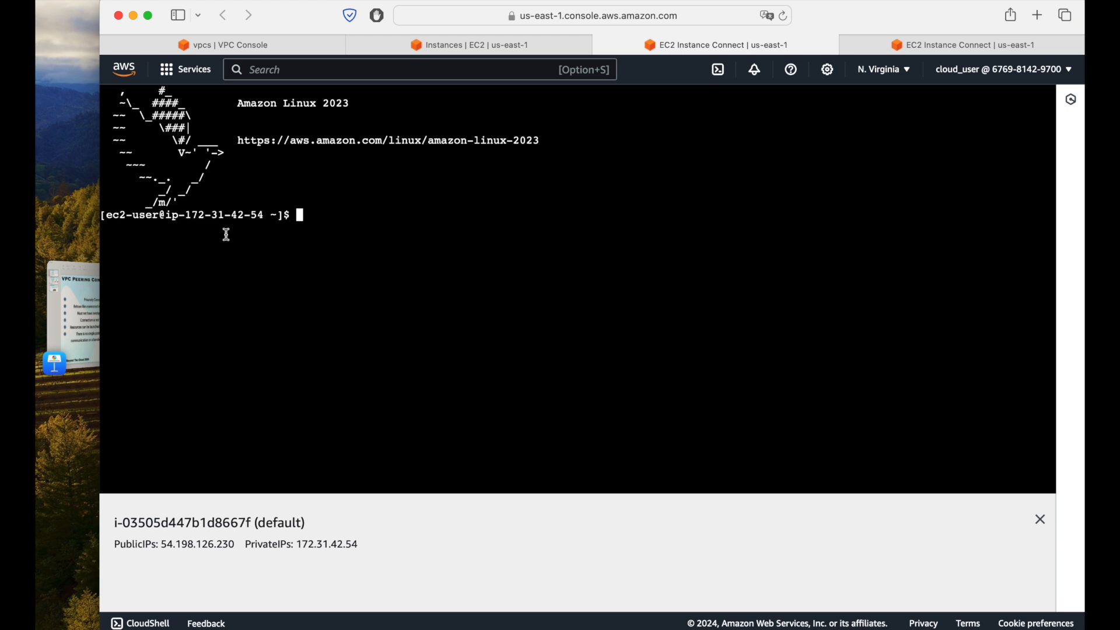
pyautogui.click(930, 45)
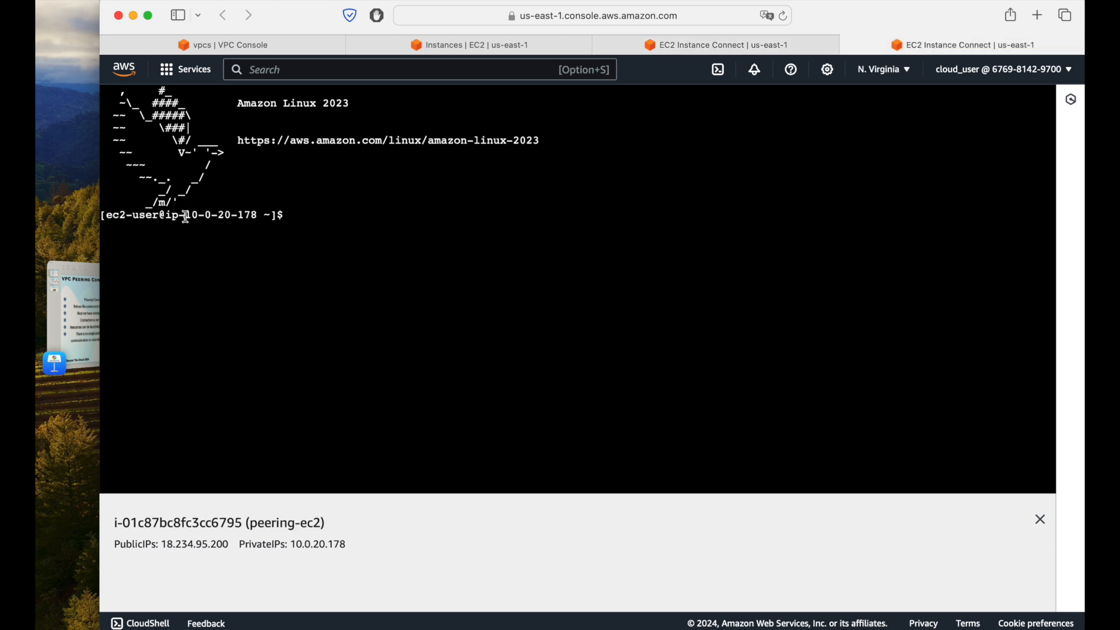
pyautogui.click(290, 47)
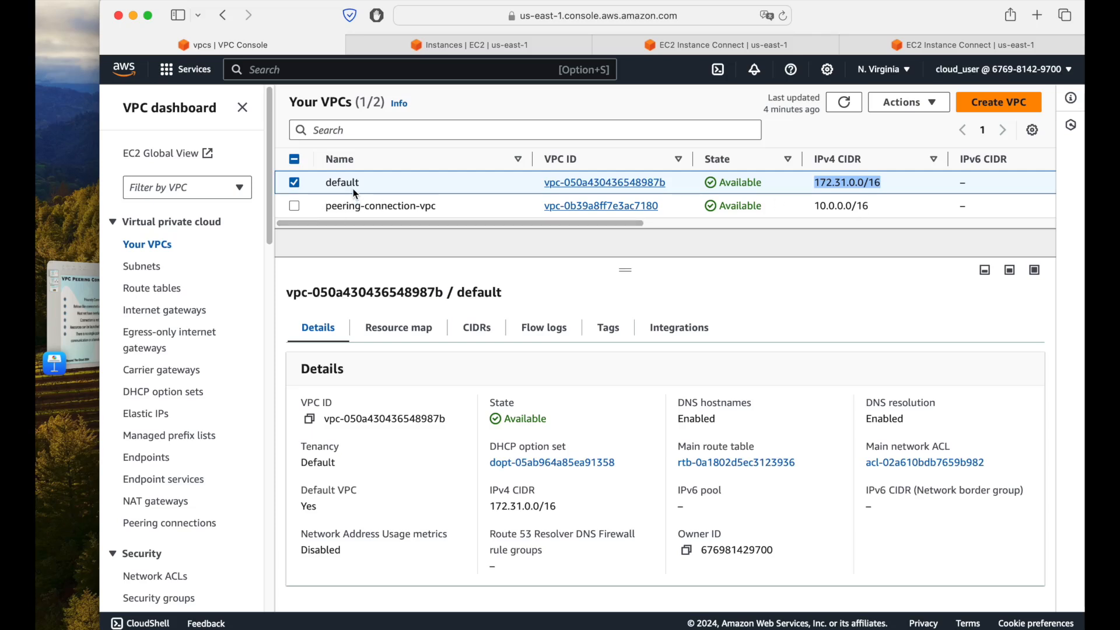
# Step: In the default instance's terminal, switch to root with sudo su and update all packages with yum update -y
pyautogui.click(699, 49)
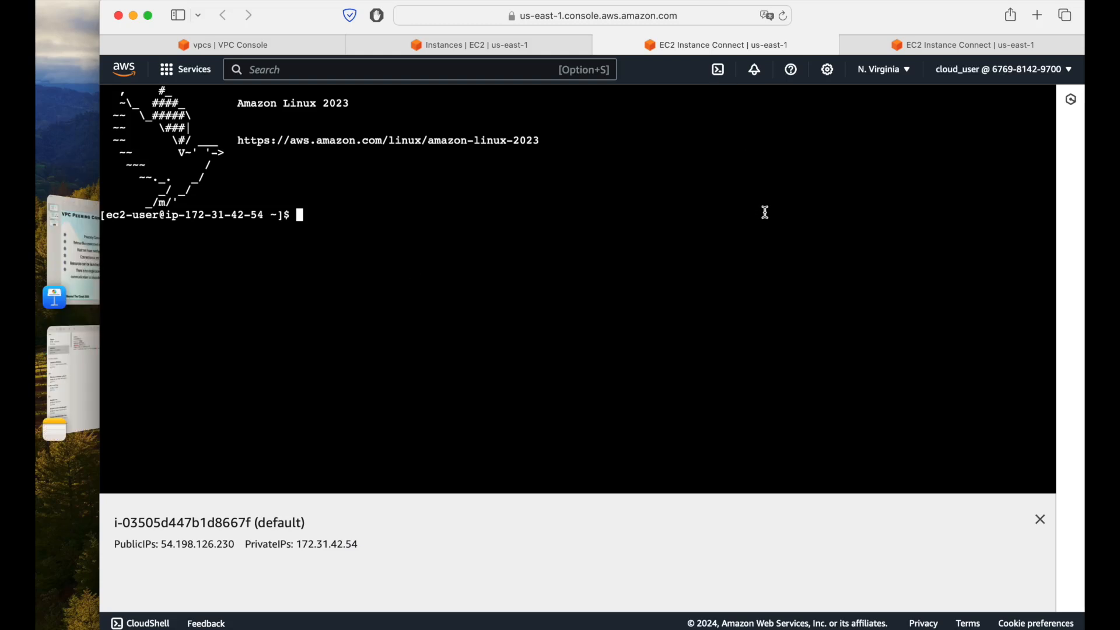
pyautogui.write('sudo ')
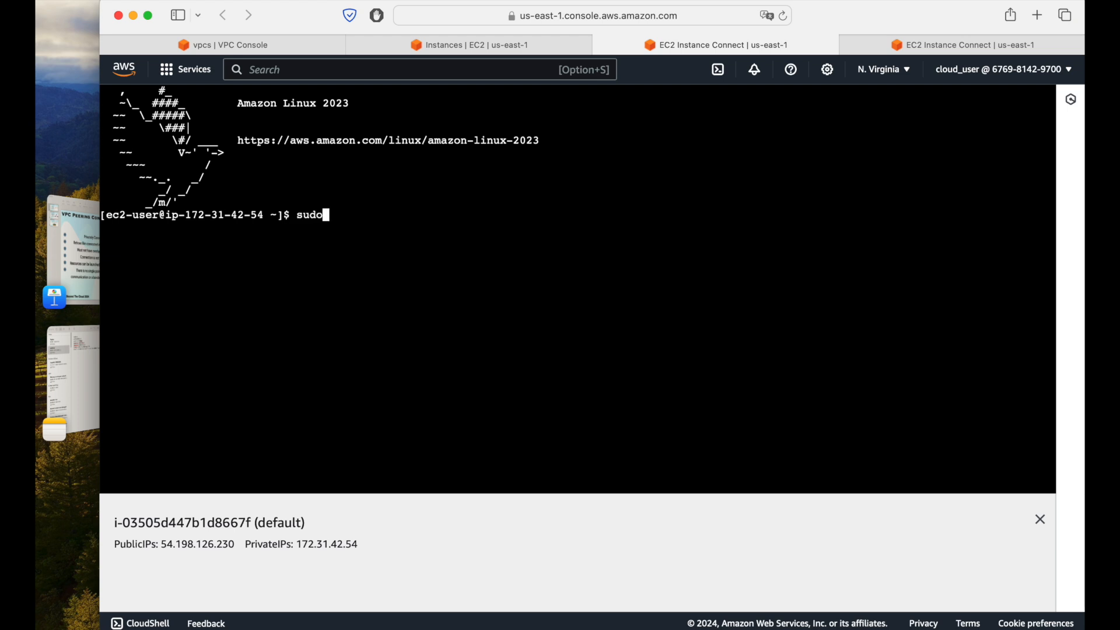
pyautogui.write('su')
pyautogui.press('Return')
pyautogui.write('yum ')
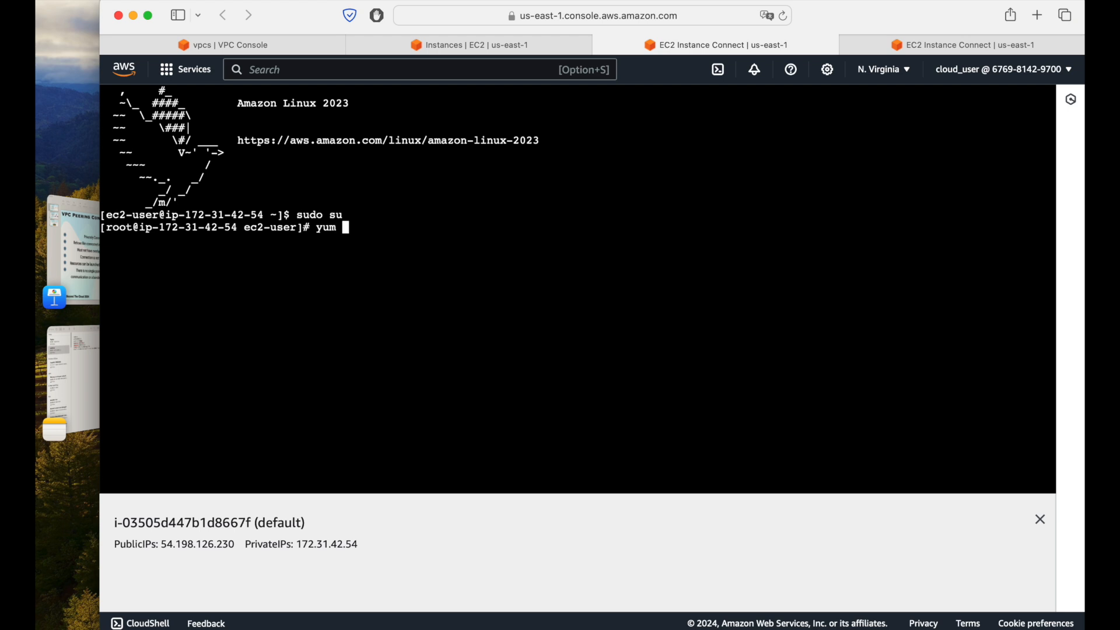
pyautogui.write('update -y')
pyautogui.press('Return')
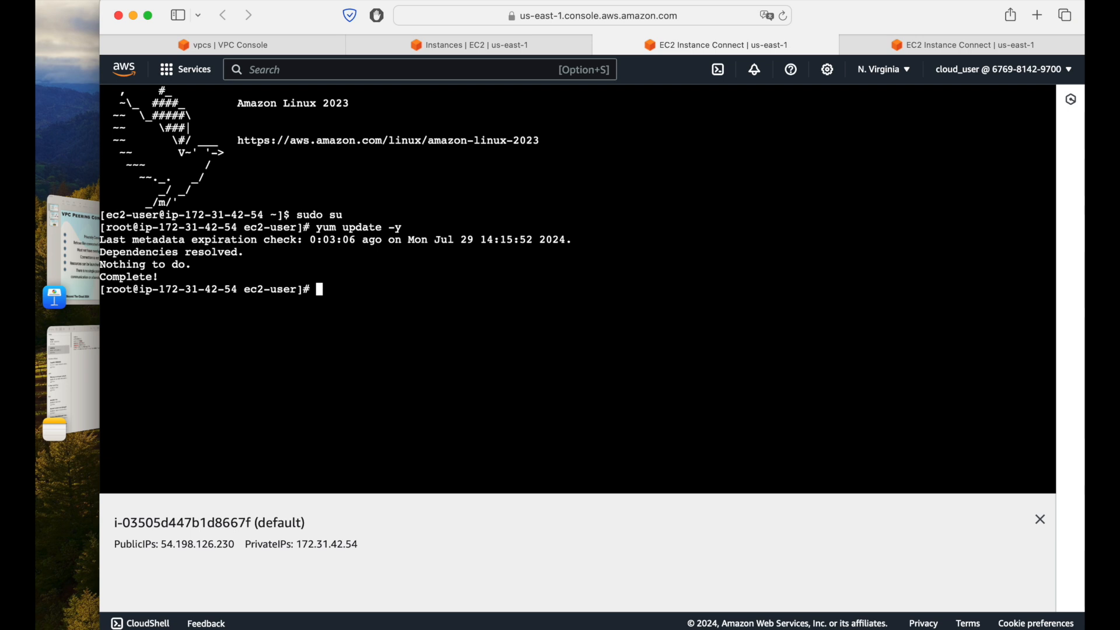
# Step: Install the httpd package with yum on the default instance and accept the installation
pyautogui.write('yum install httpd')
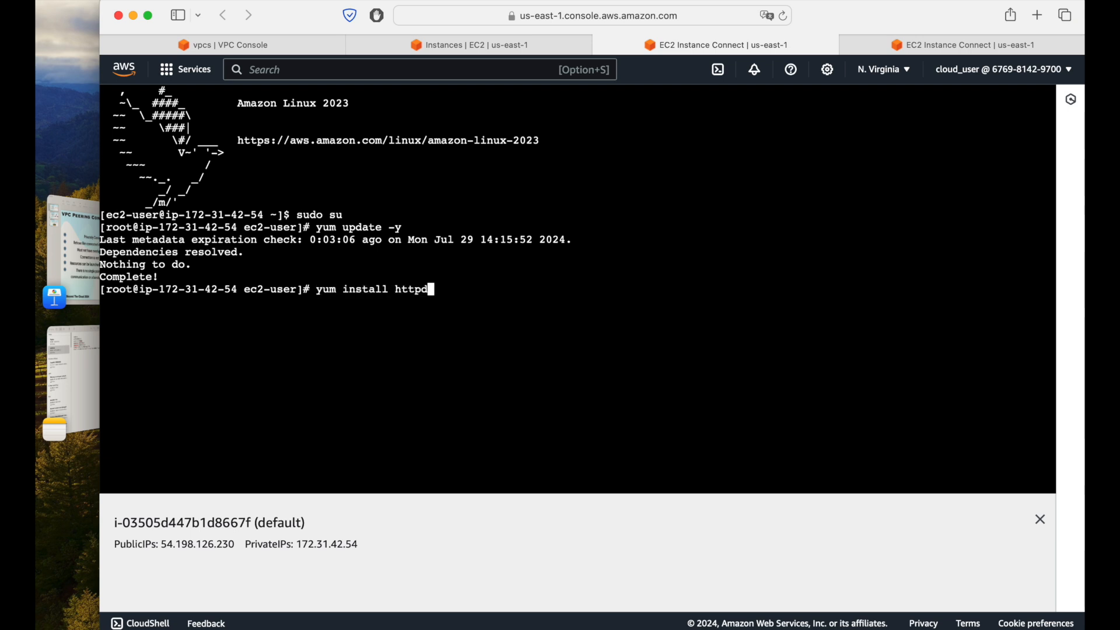
pyautogui.press('Return')
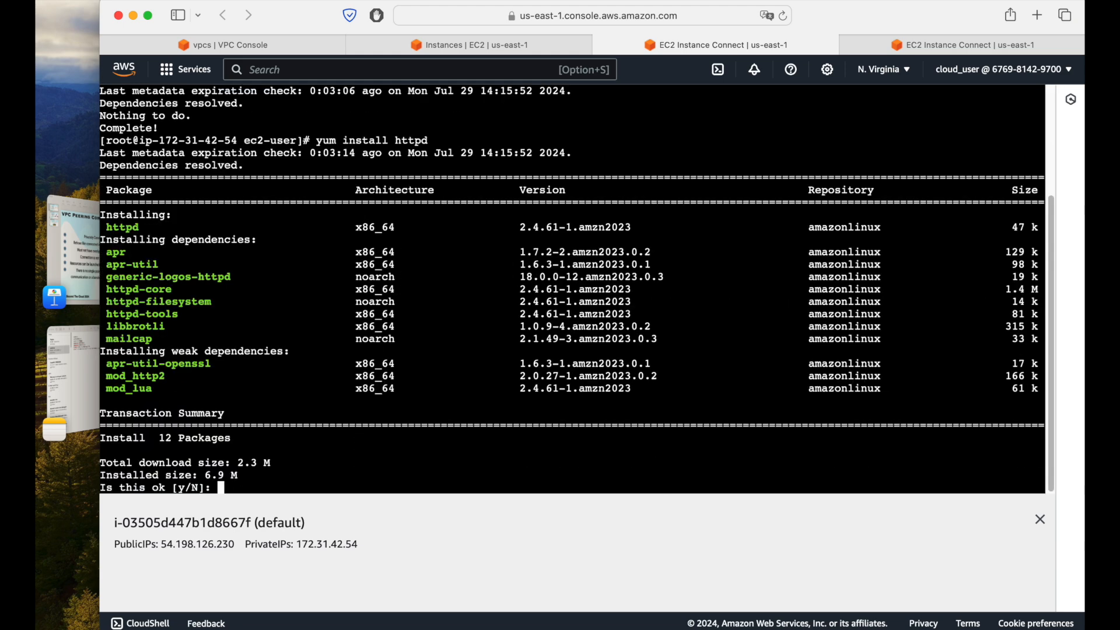
pyautogui.write('y')
pyautogui.press('Return')
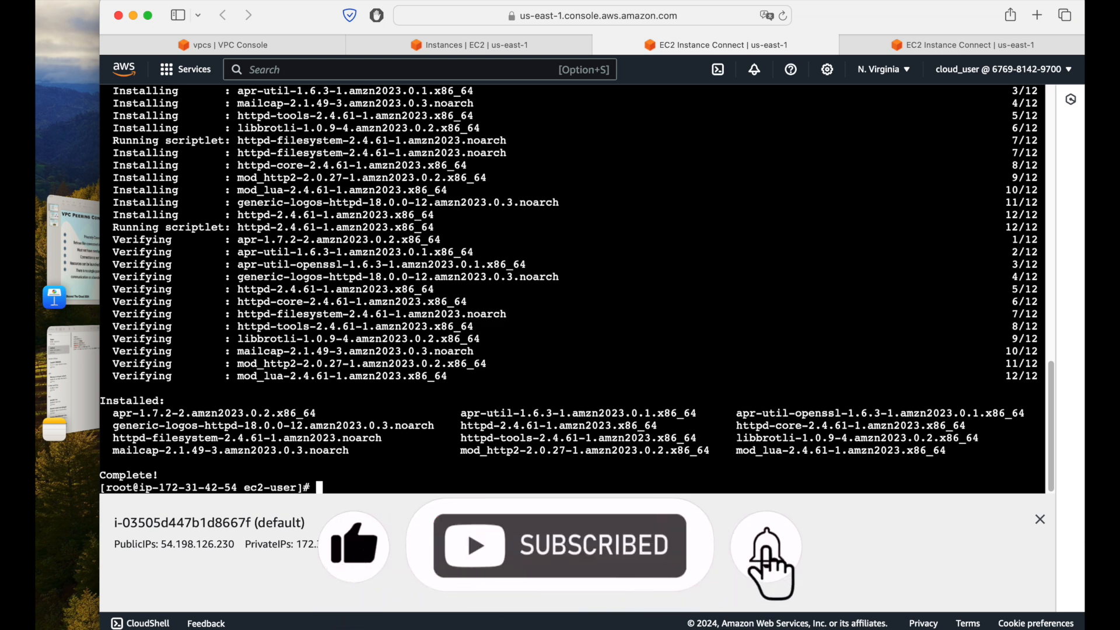
# Step: Start the httpd service and enable it at boot with systemctl
pyautogui.write('systemctl')
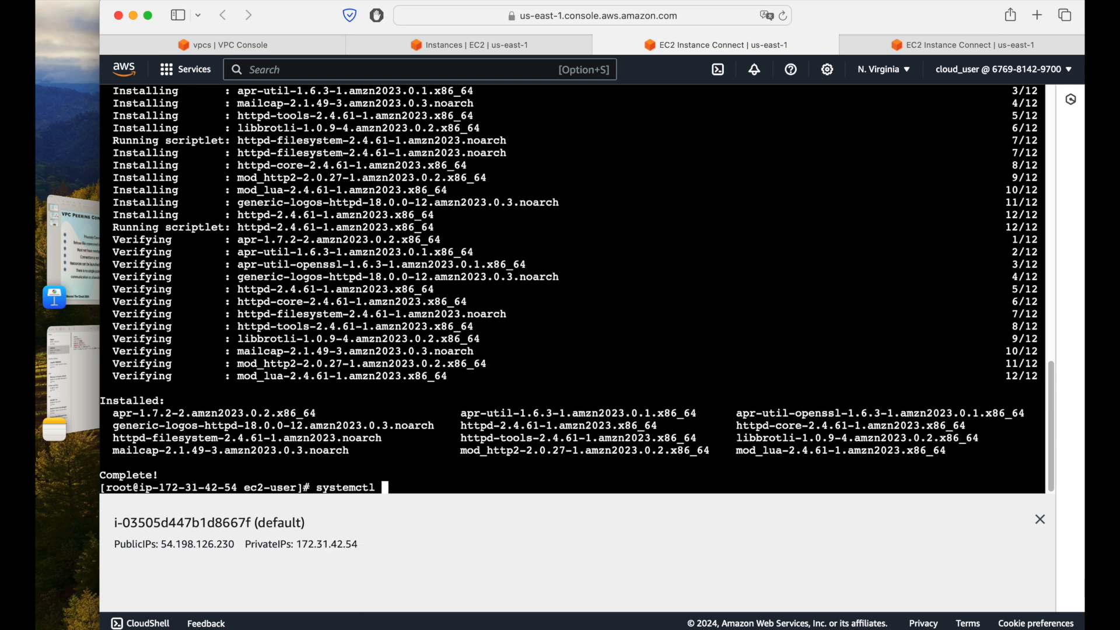
pyautogui.write(' start httpd')
pyautogui.press('Return')
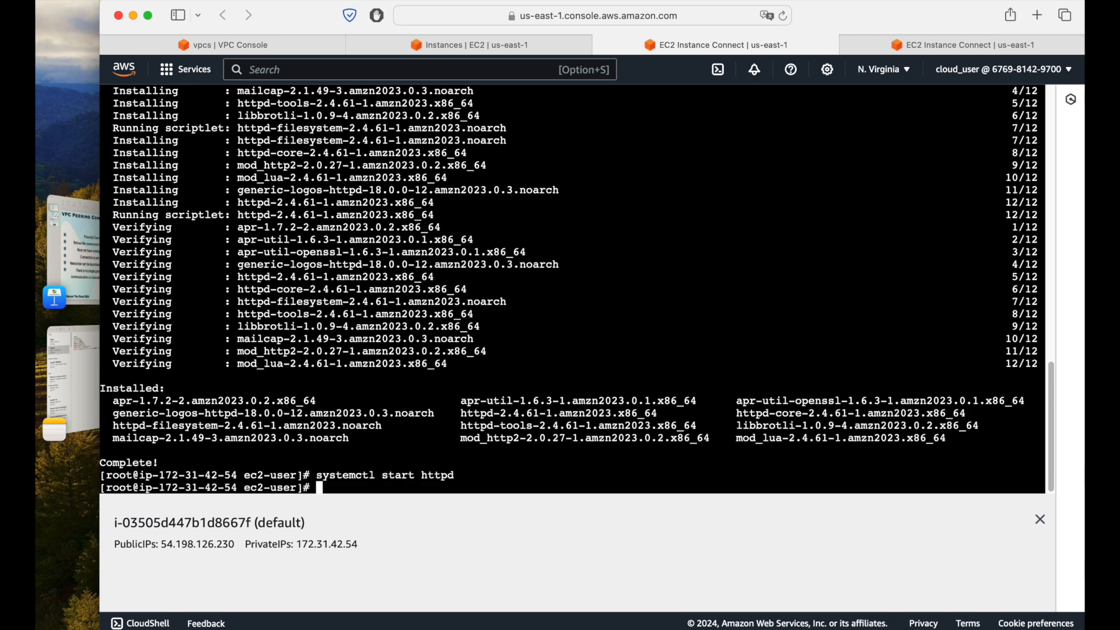
pyautogui.write('systemctl enable httpd')
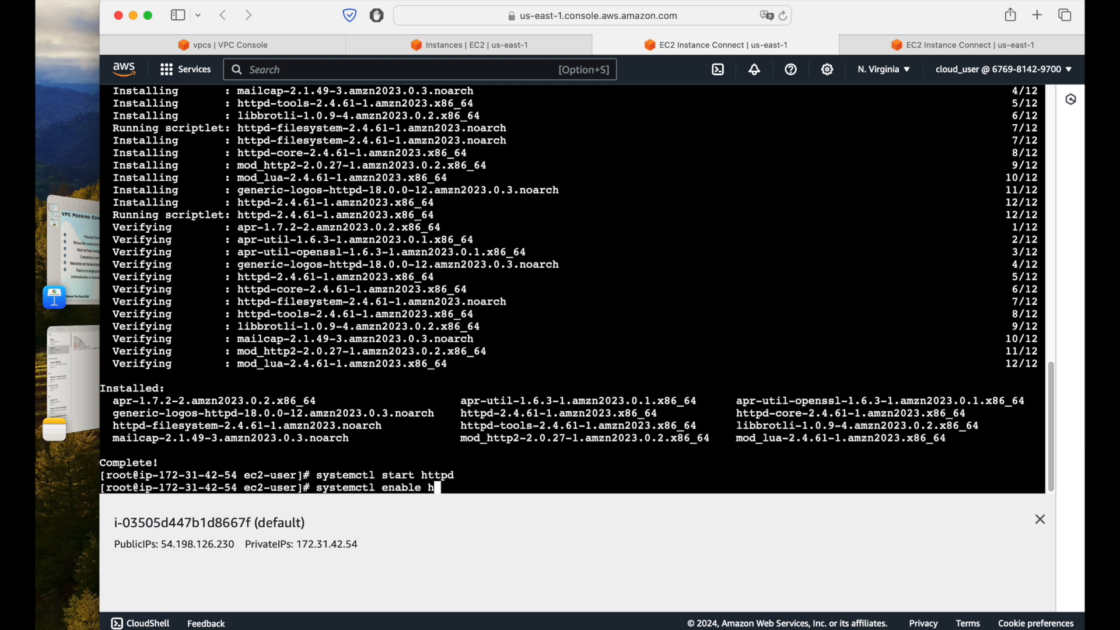
pyautogui.press('Return')
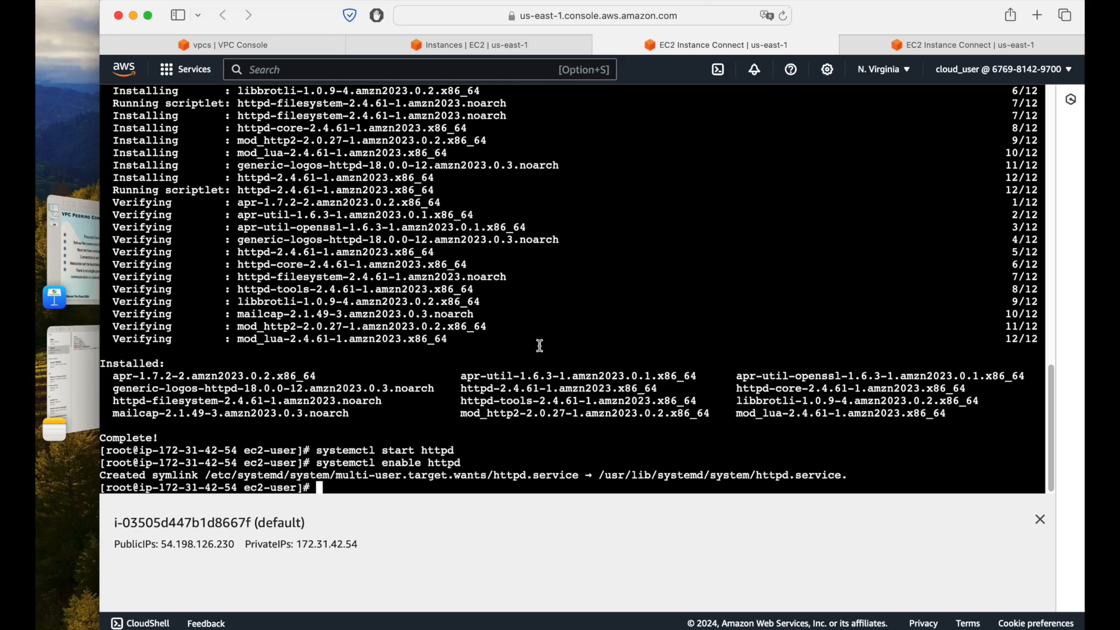
# Step: Run chown -R $USER on /var/www/html and write "<h1>Hello World</h1>" to /var/www/html/index.html with echo
pyautogui.write('chown -R $USER /var/www/html')
pyautogui.press('Return')
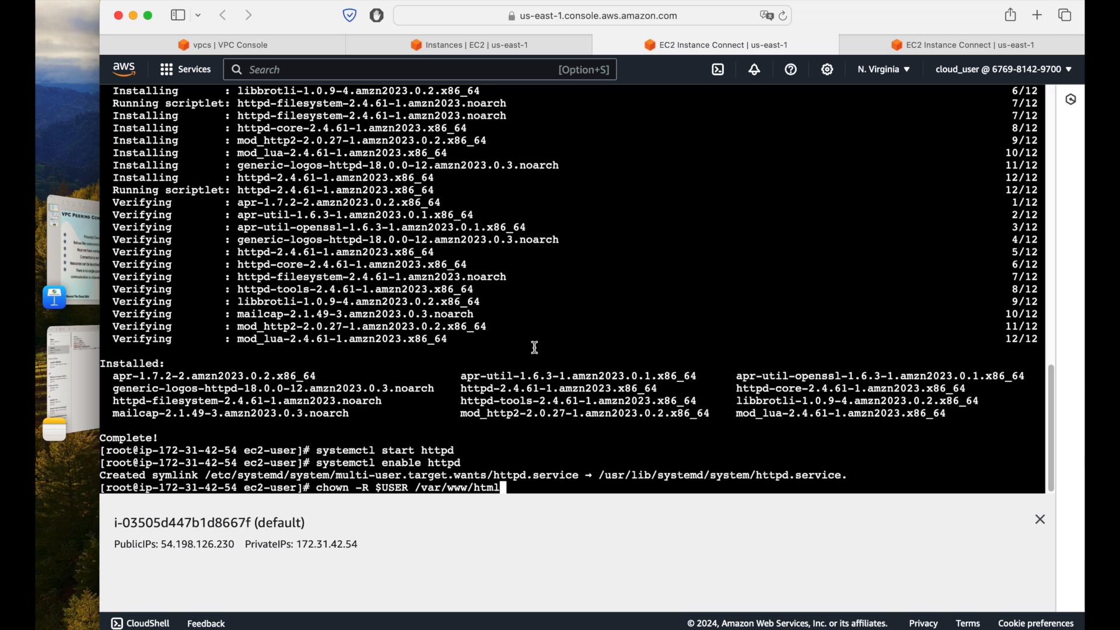
pyautogui.press('Return')
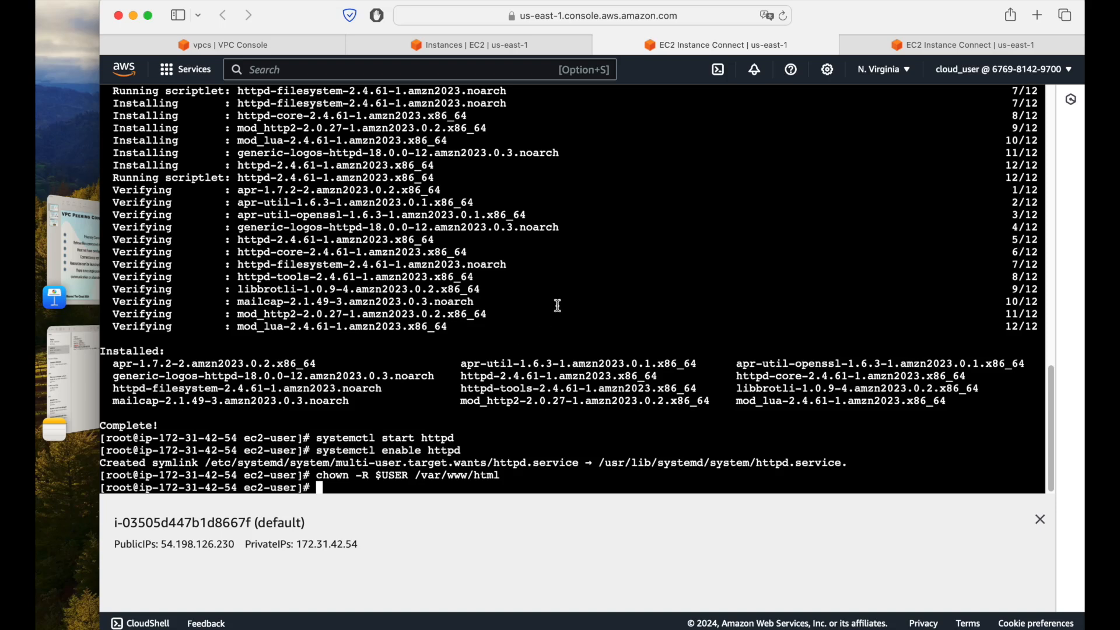
pyautogui.write('echo "<h1>Hello World</h1>" > /var/www/html/index.html')
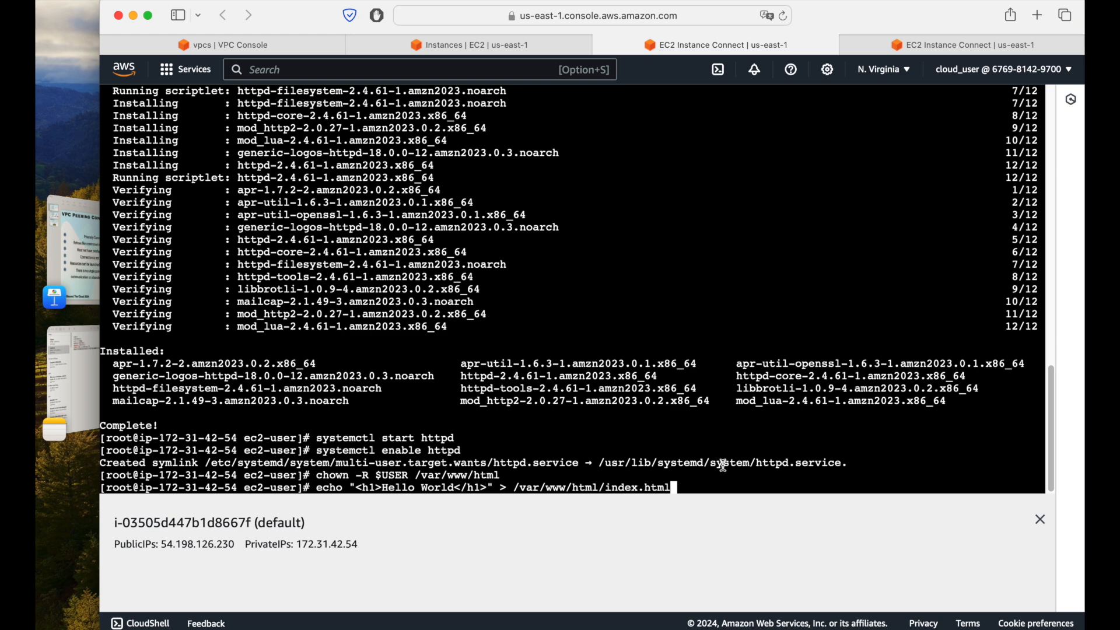
pyautogui.press('Return')
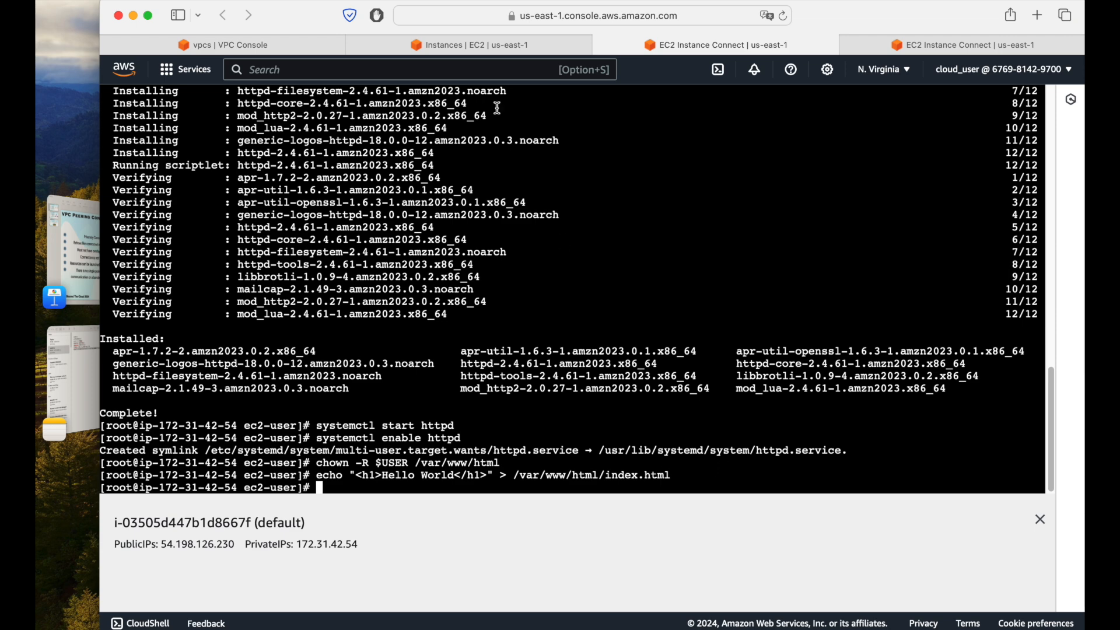
# Step: Rerun the systemctl start httpd and systemctl enable httpd commands in the default instance's terminal
pyautogui.click(482, 48)
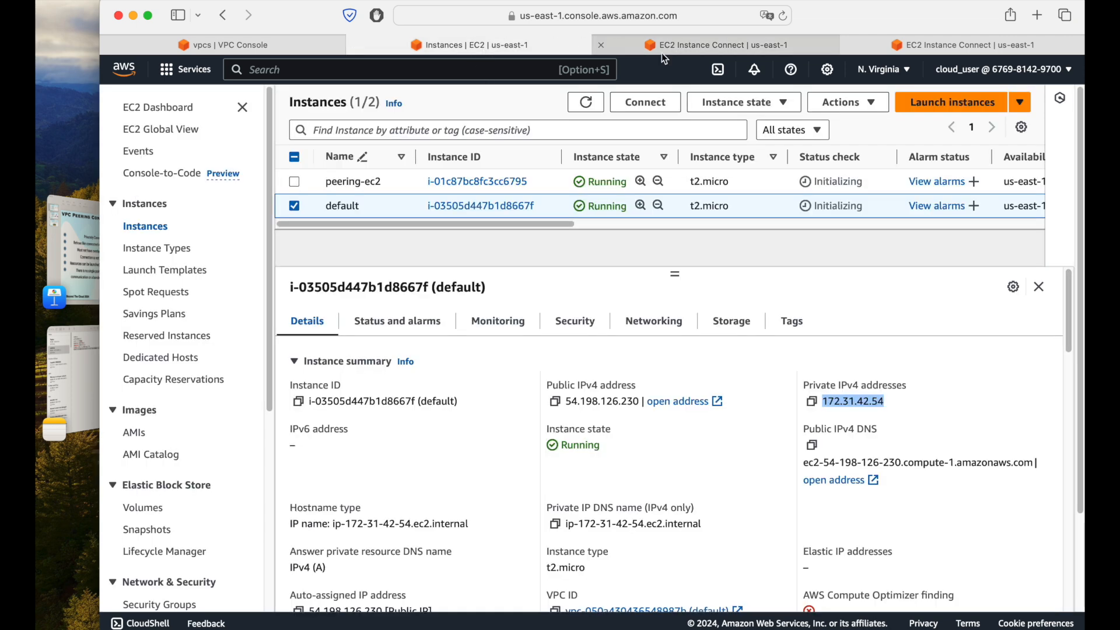
pyautogui.click(674, 44)
pyautogui.press('Up')
pyautogui.press('Up')
pyautogui.press('Up')
pyautogui.press('Up')
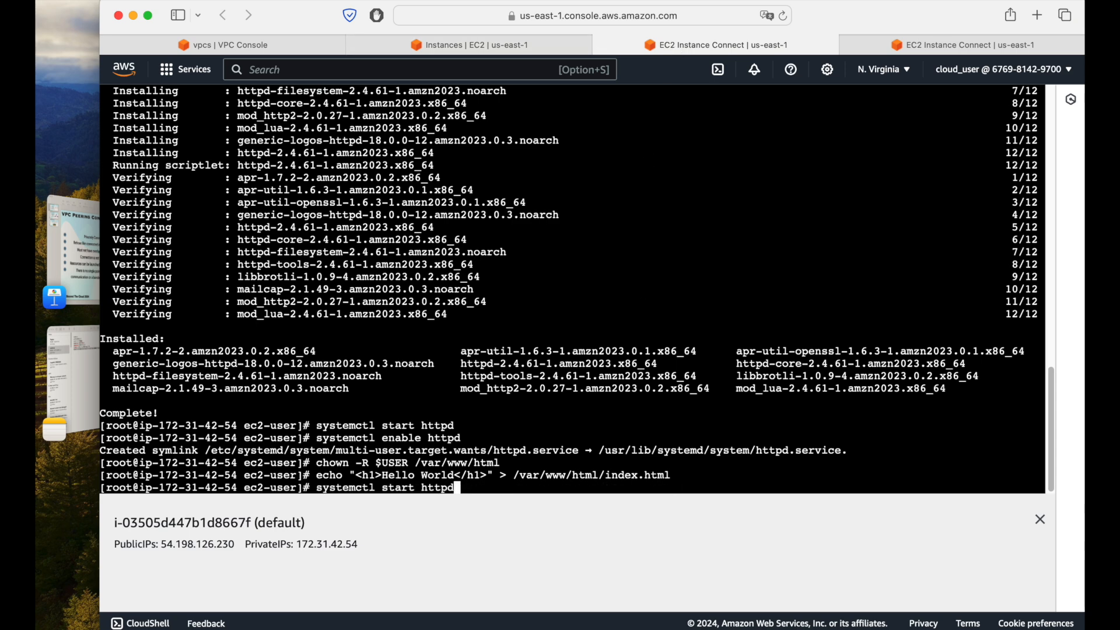
pyautogui.press('Return')
pyautogui.press('Up')
pyautogui.press('Up')
pyautogui.press('Up')
pyautogui.press('Up')
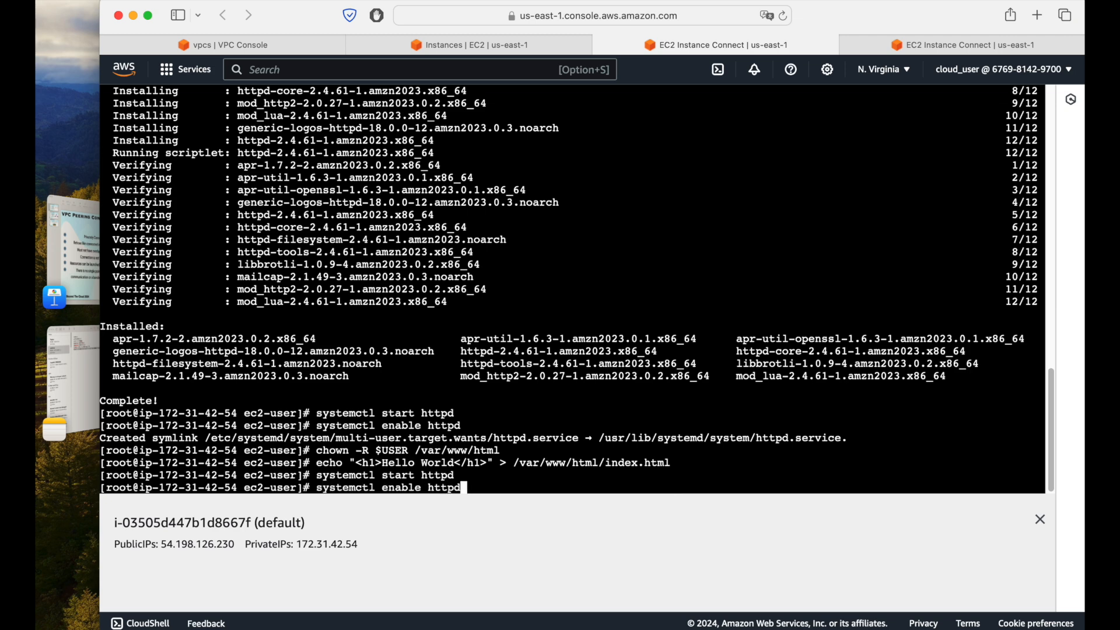
pyautogui.press('Return')
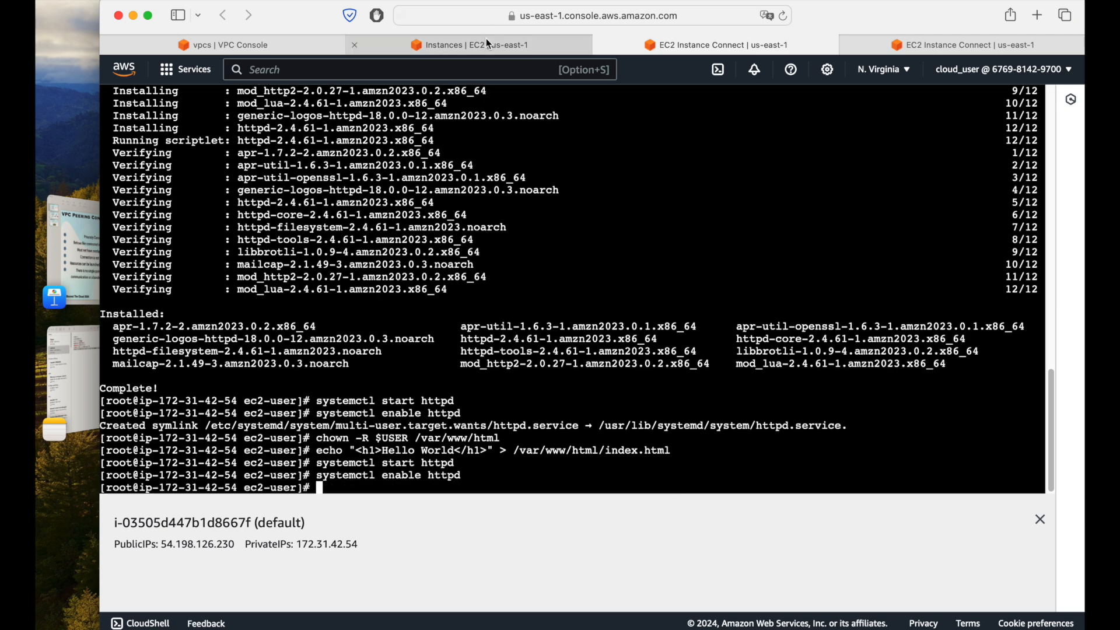
# Step: Return to the instances list and refresh it to check the status checks of both instances
pyautogui.click(488, 43)
pyautogui.click(584, 103)
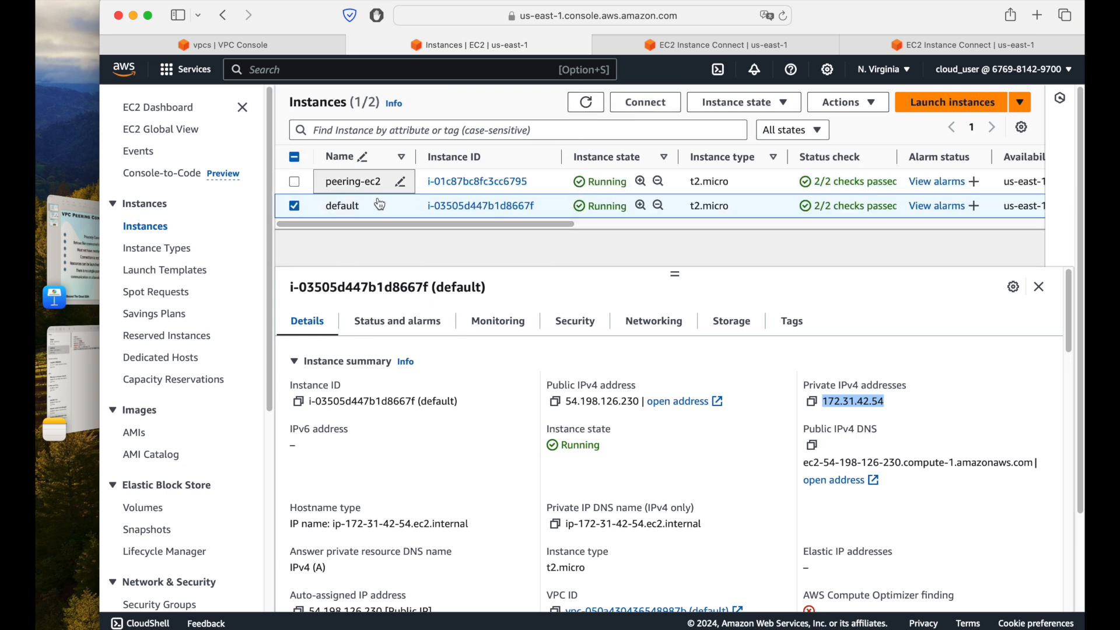
# Step: Copy the default instance's public IPv4 address, check its security group's inbound rules, and load the address in a new browser tab
pyautogui.click(554, 401)
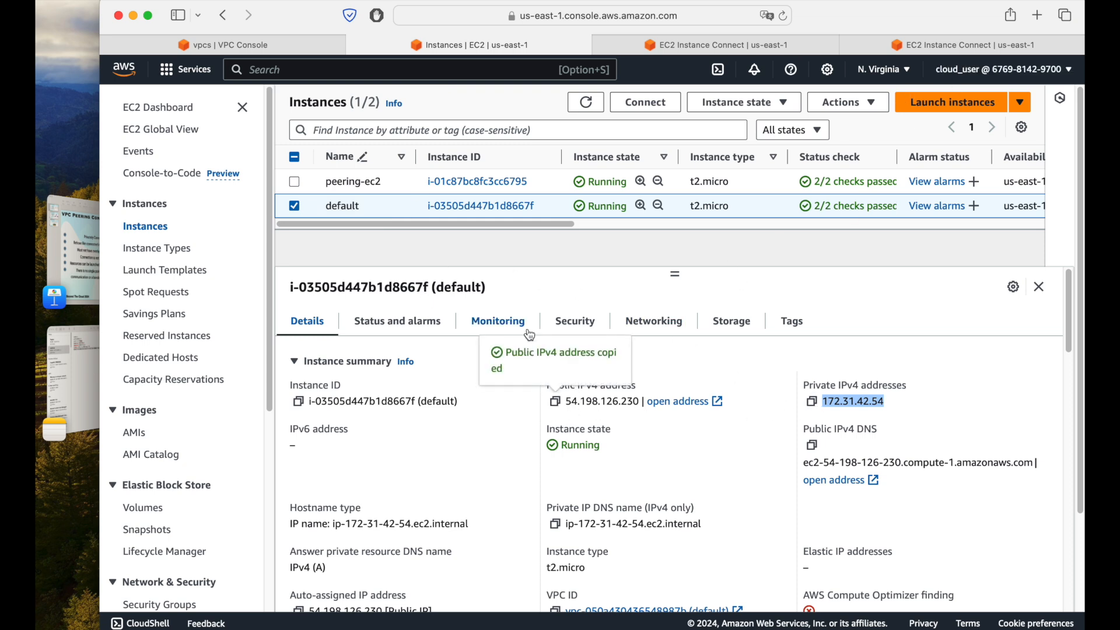
pyautogui.click(574, 321)
pyautogui.scroll(-5, 697, 466)
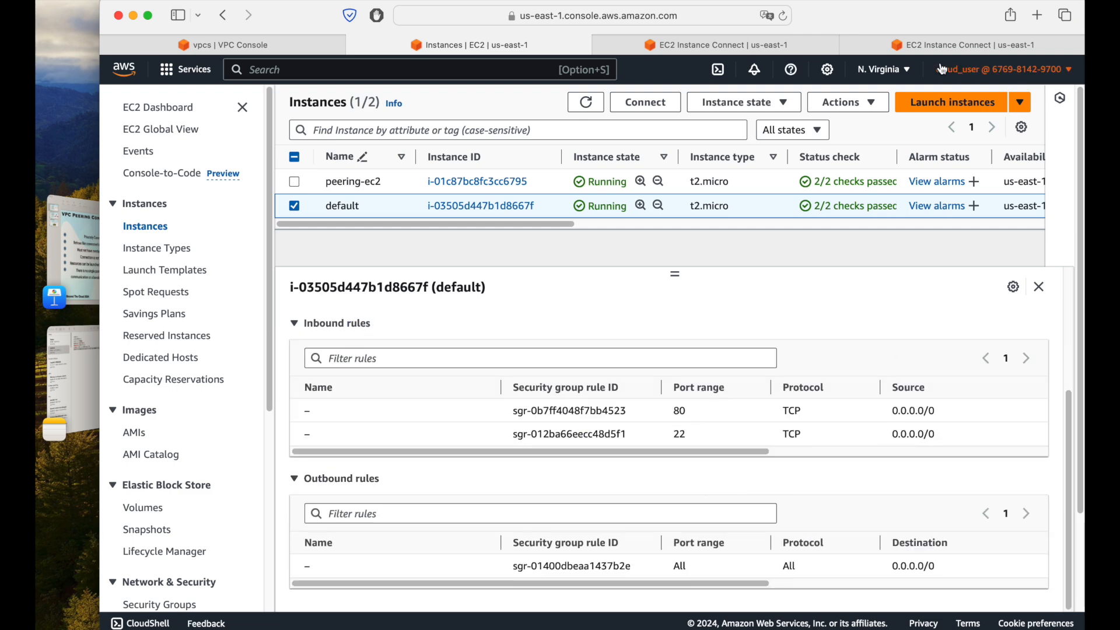
pyautogui.click(1038, 16)
pyautogui.press('super+v')
pyautogui.press('Return')
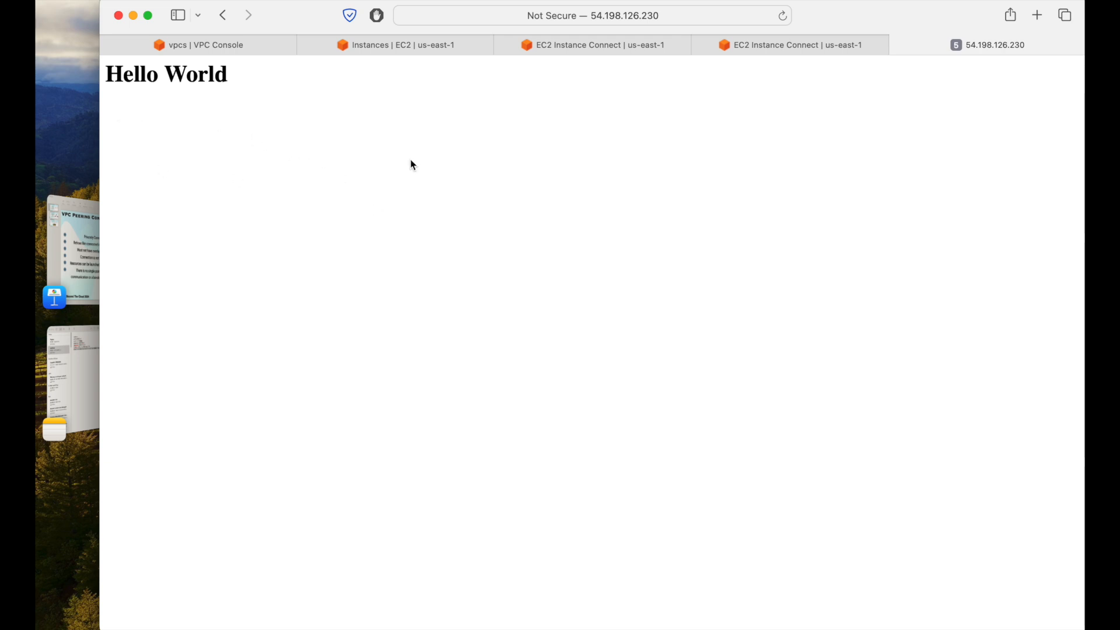
# Step: Review the VPC peering diagram on the Keynote slide and return to the default instance's terminal in the browser
pyautogui.click(575, 47)
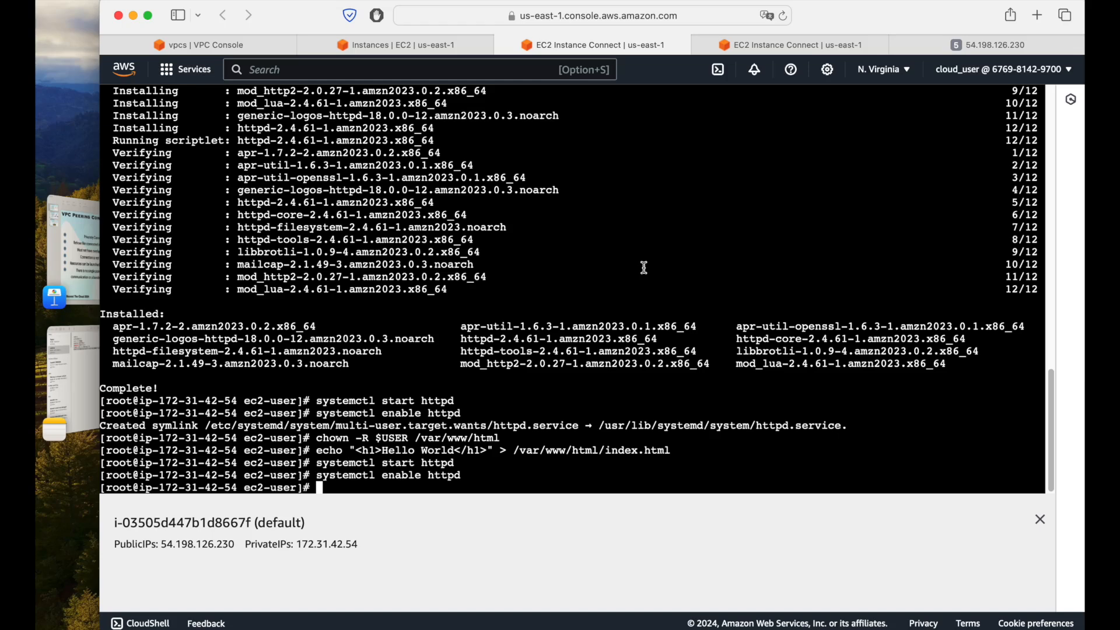
pyautogui.click(94, 251)
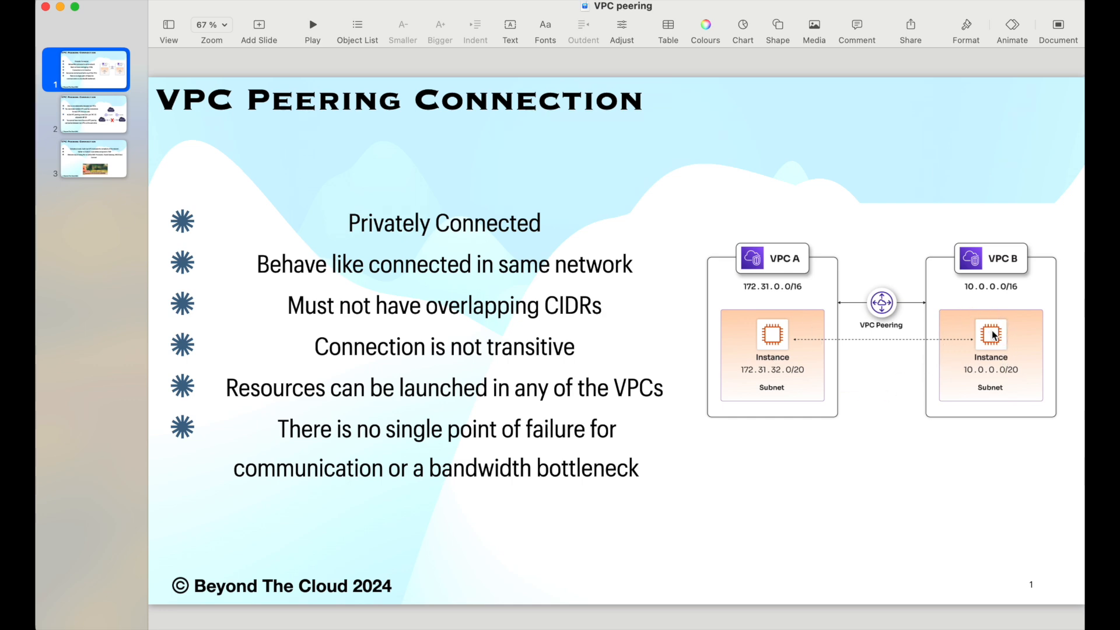
pyautogui.press('super+Tab')
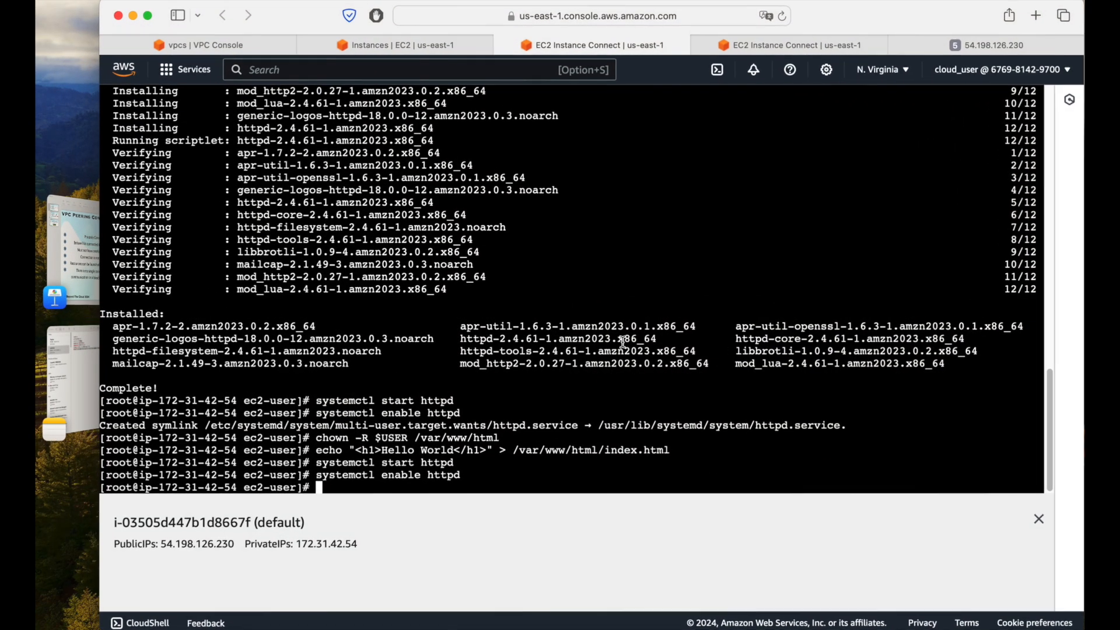
# Step: Begin a curl command in the peering-ec2 terminal and copy the default instance's private IPv4 address from its details
pyautogui.click(776, 47)
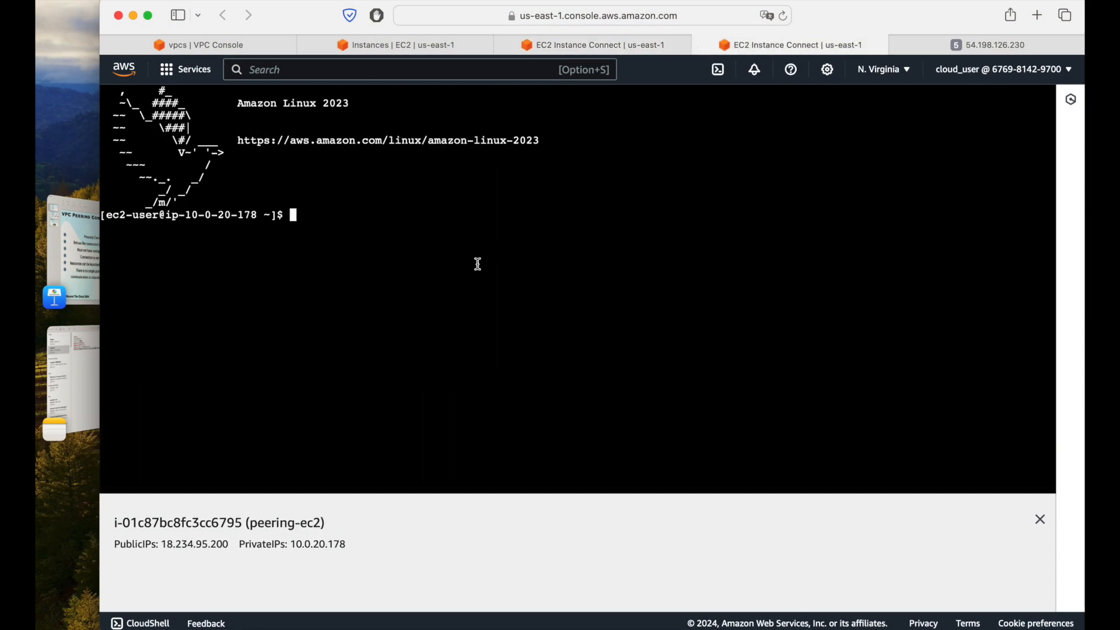
pyautogui.write('curl')
pyautogui.click(580, 43)
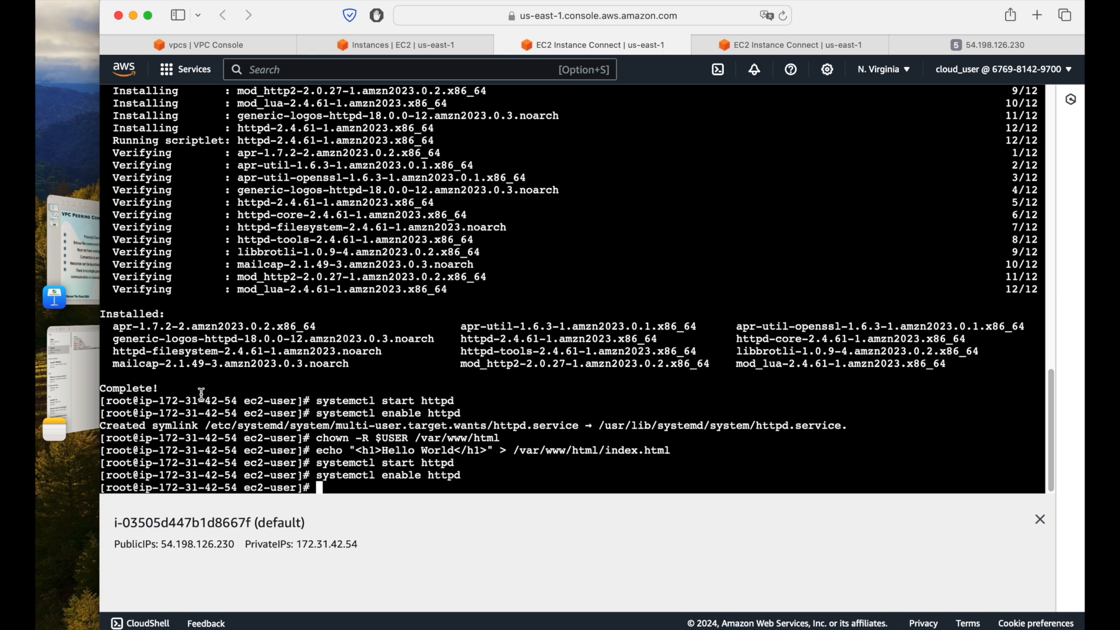
pyautogui.click(433, 47)
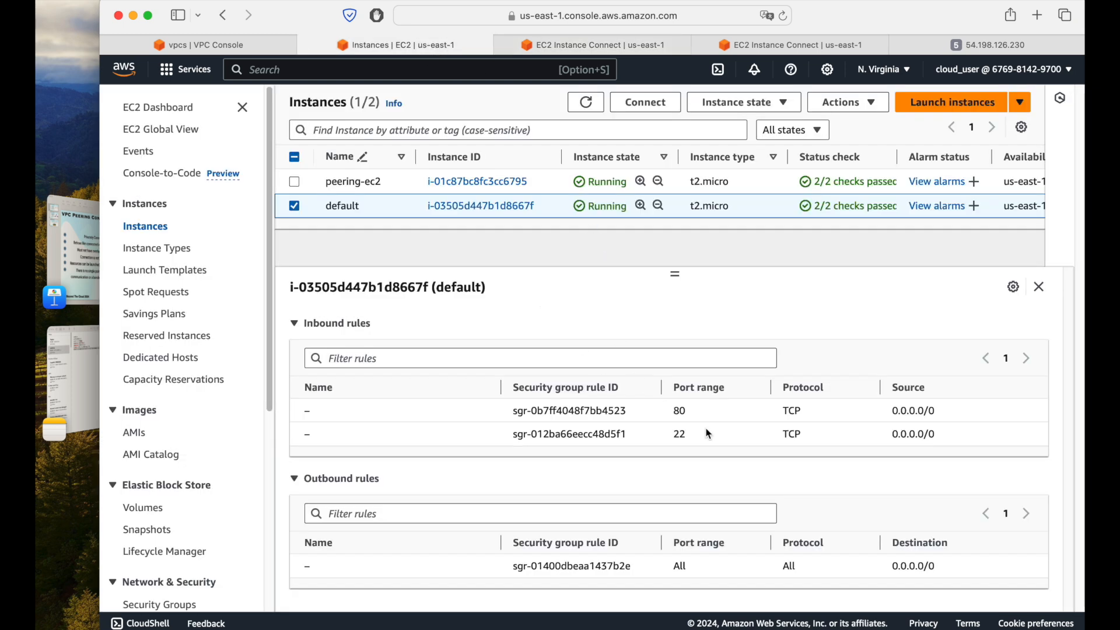
pyautogui.scroll(5, 811, 452)
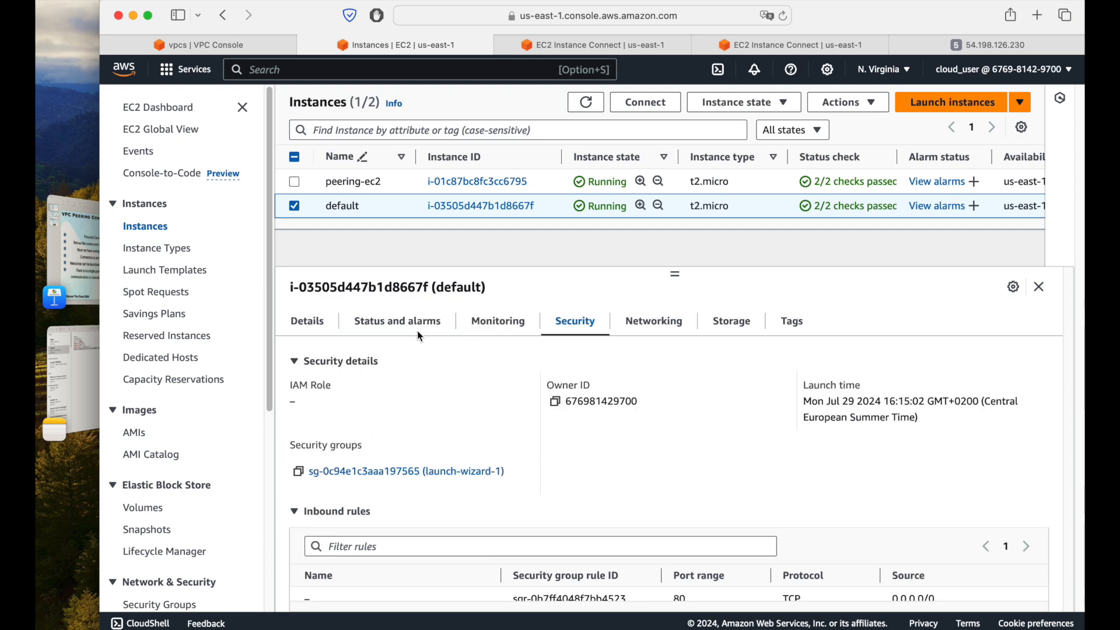
pyautogui.click(310, 330)
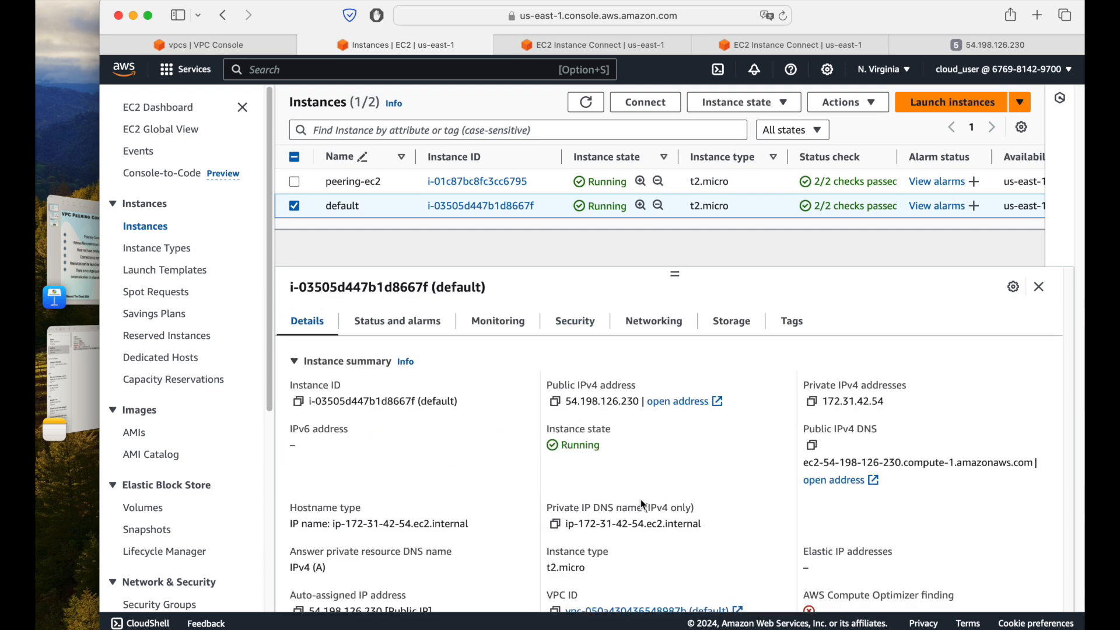
pyautogui.click(811, 401)
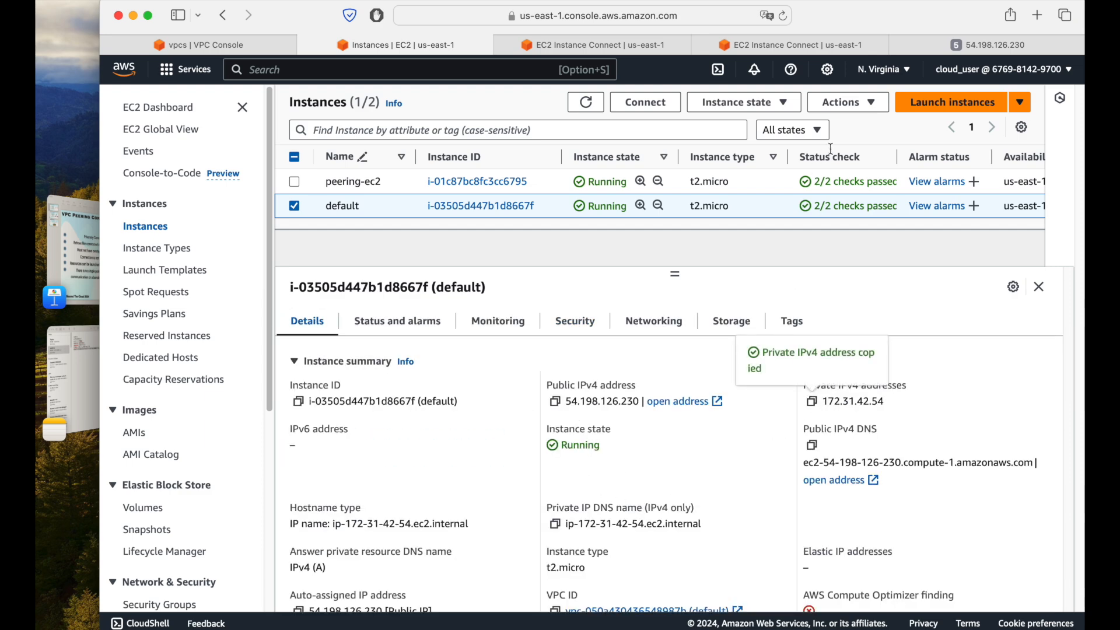
# Step: Complete the command as curl 172.31.42.54/ in the peering-ec2 terminal and run it
pyautogui.click(811, 42)
pyautogui.rightClick(427, 217)
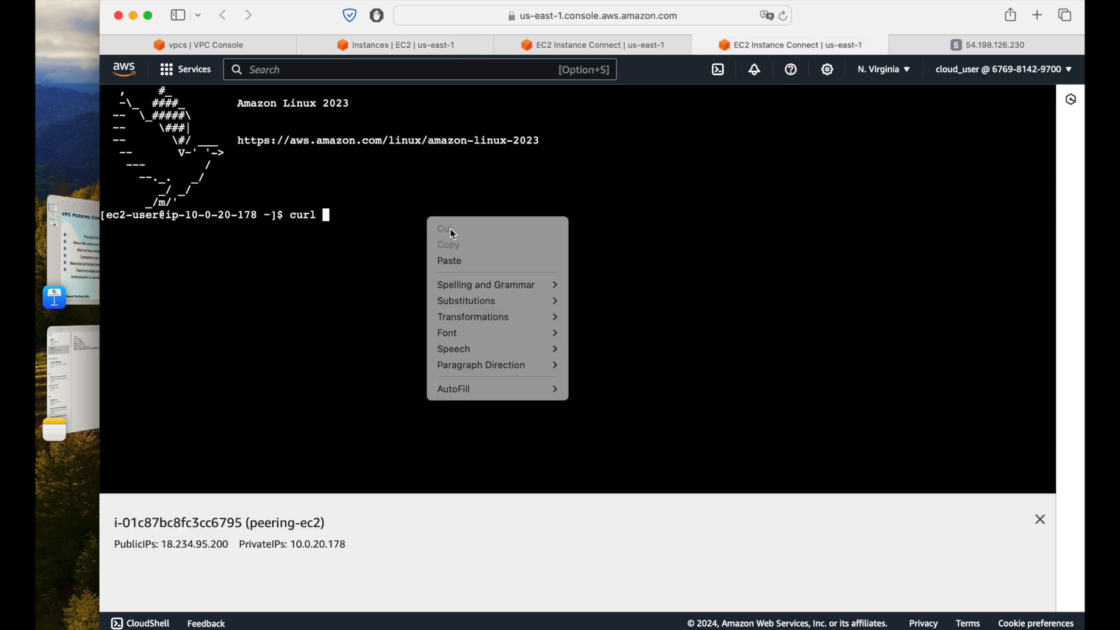
pyautogui.click(474, 262)
pyautogui.press('Return')
pyautogui.write('/')
pyautogui.press('Return')
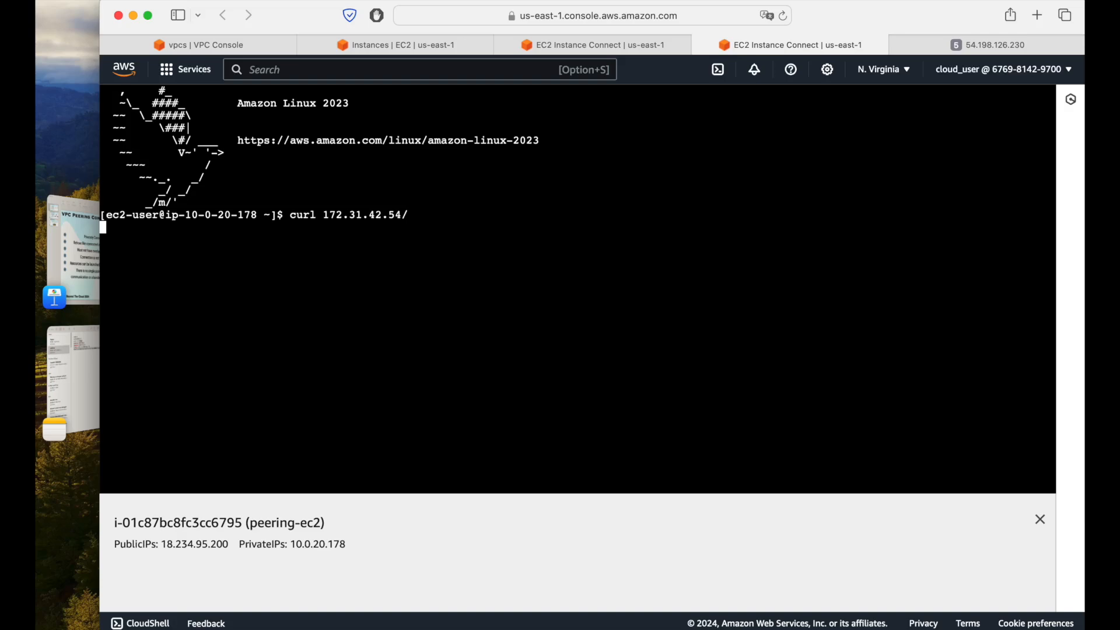
# Step: Review the peering diagram slide in Keynote, return to the peering-ec2 terminal in the browser and interrupt the curl command
pyautogui.click(97, 270)
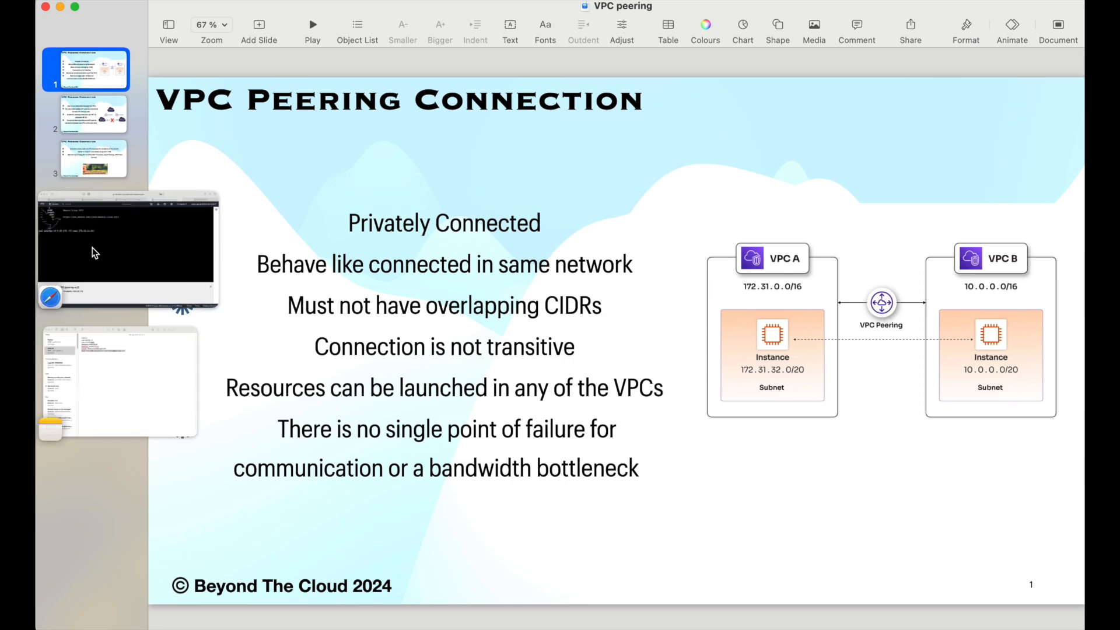
pyautogui.click(53, 257)
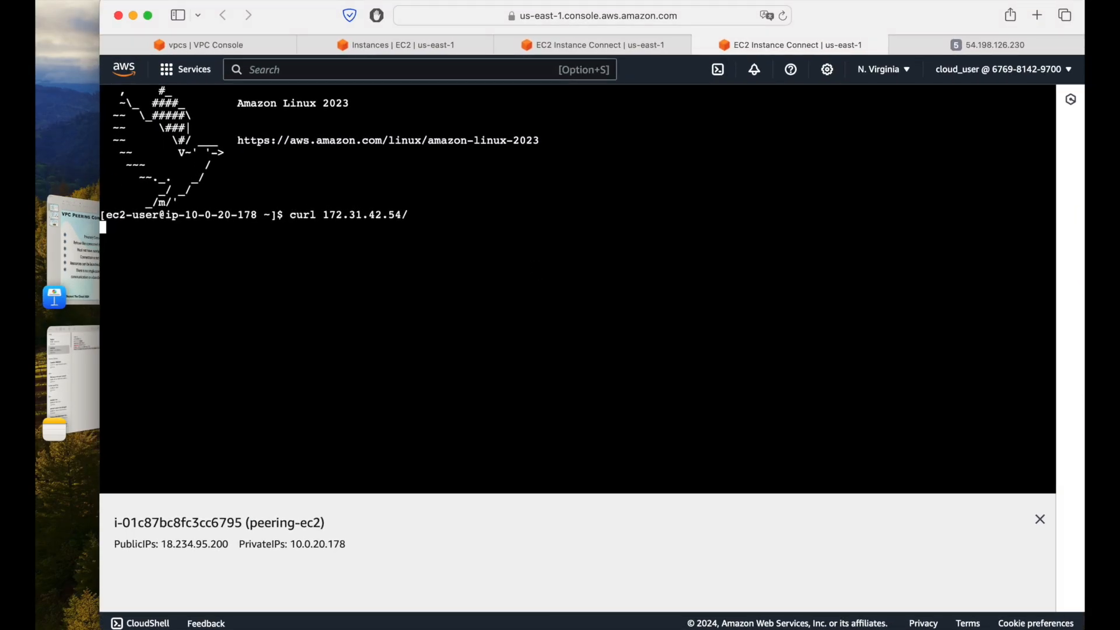
pyautogui.hotkey('ctrl', 'c')
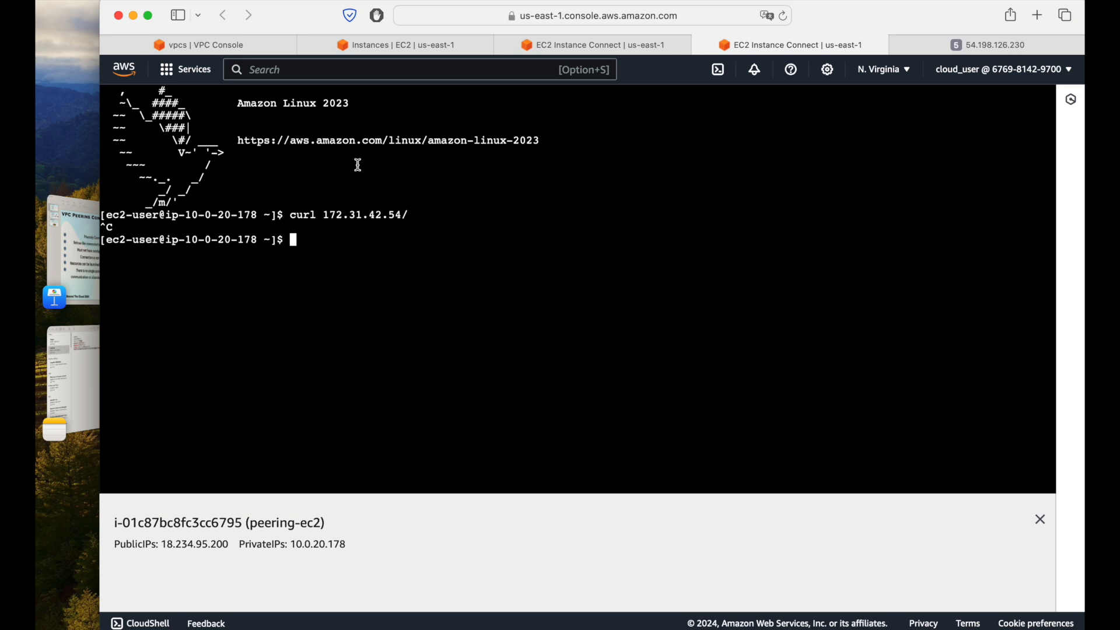
# Step: Start creating a peering connection in the VPC console and name it peering-connection
pyautogui.click(230, 39)
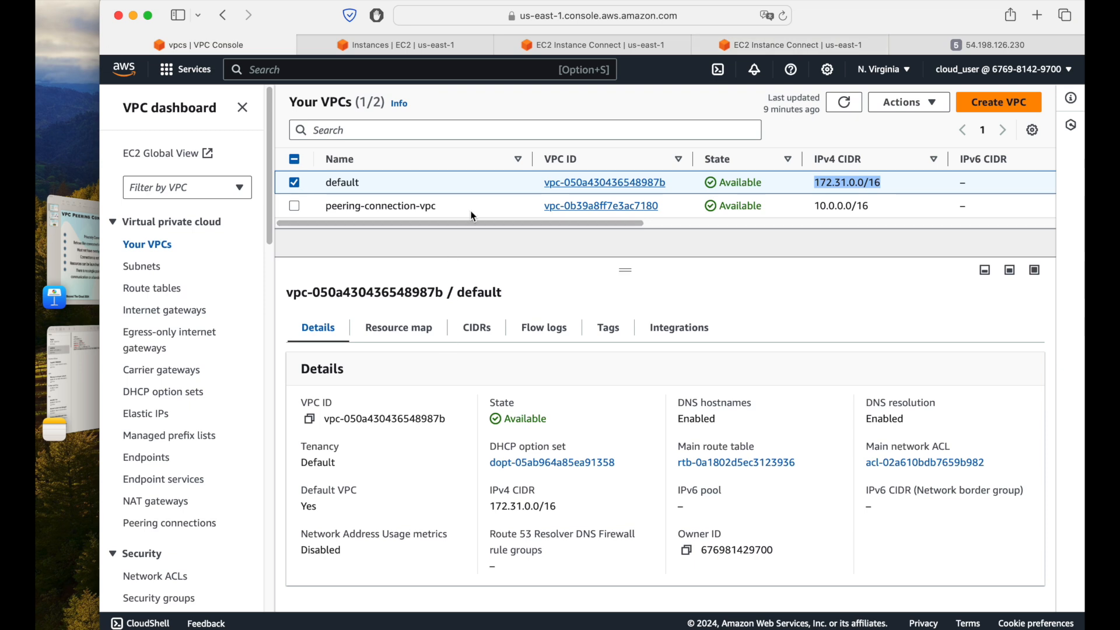
pyautogui.click(296, 159)
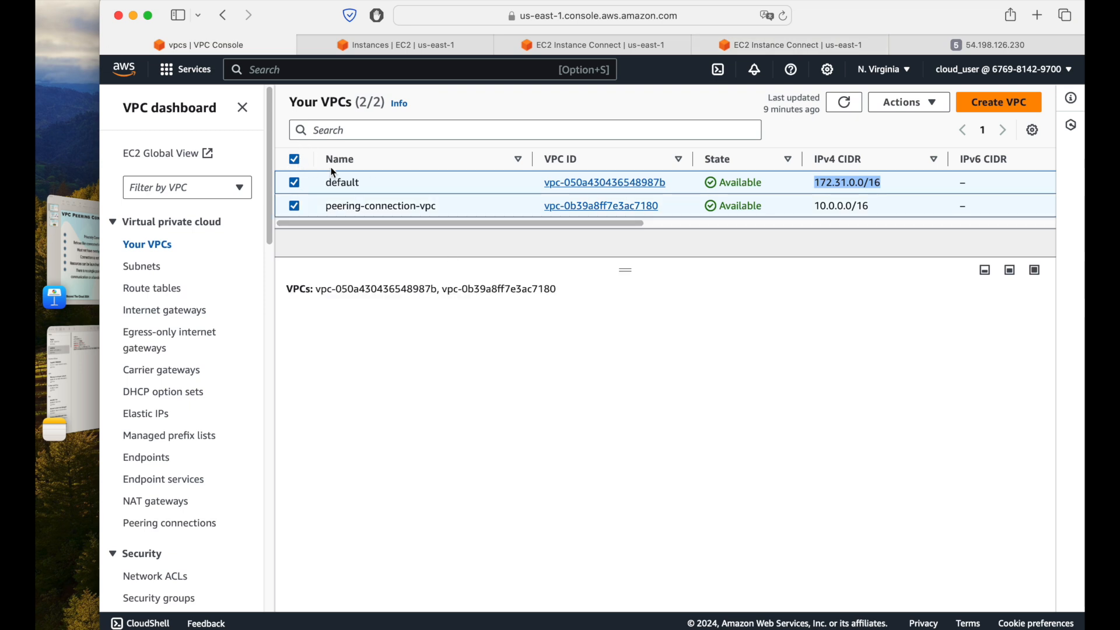
pyautogui.click(295, 158)
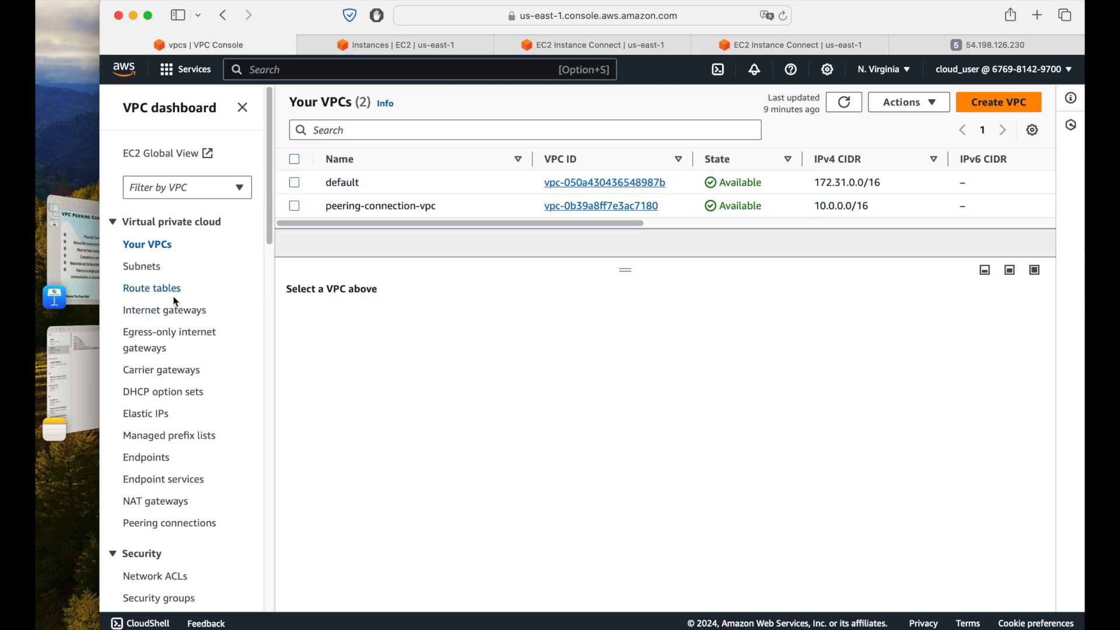
pyautogui.click(177, 525)
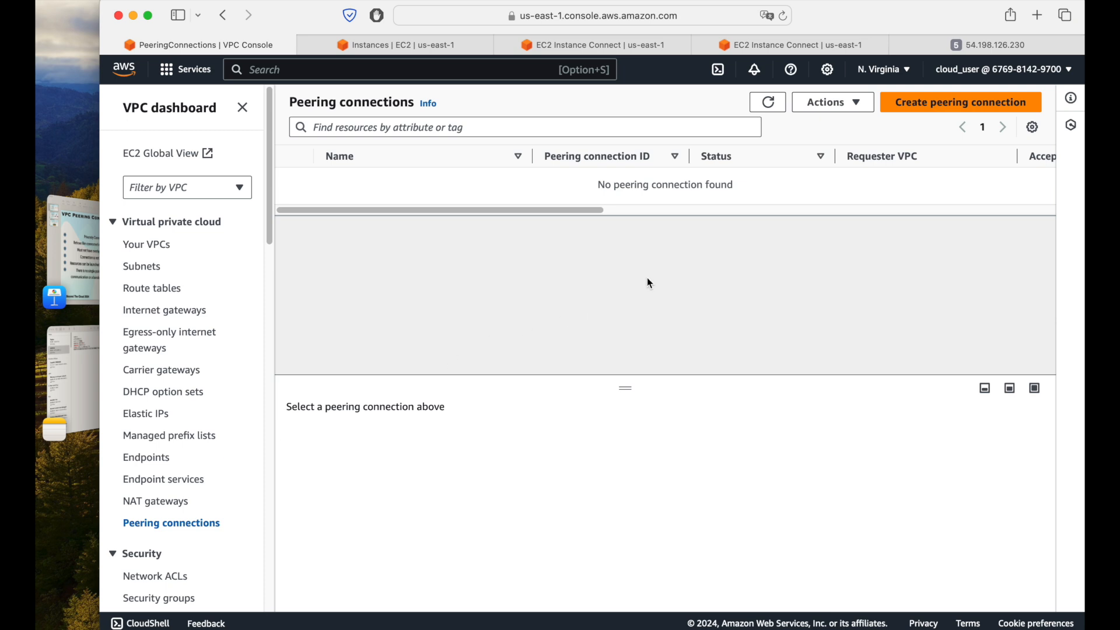
pyautogui.click(937, 108)
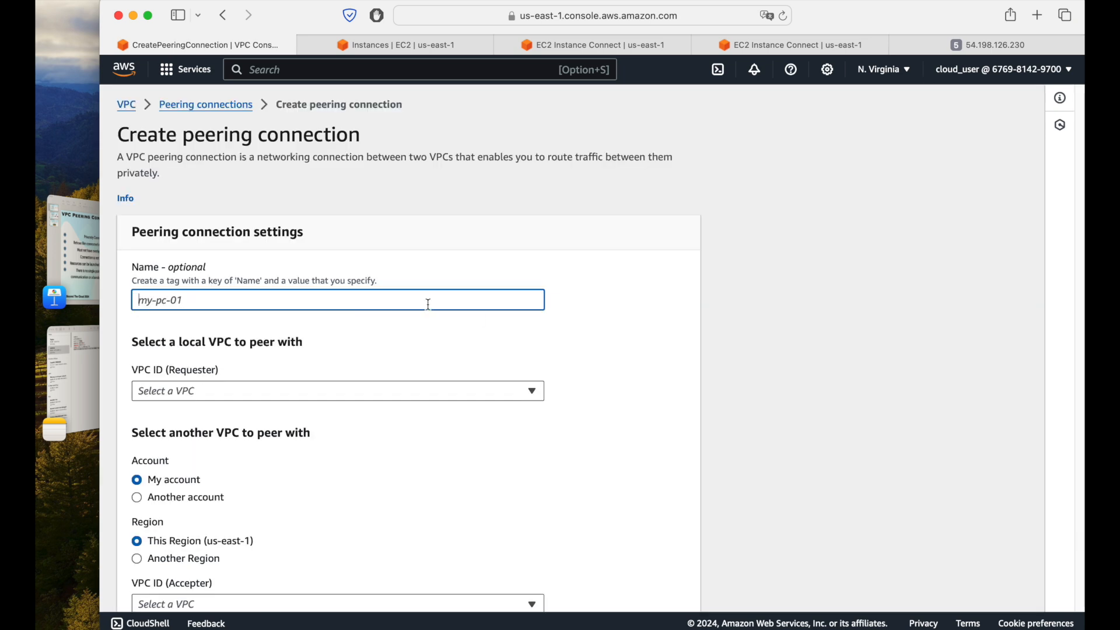
pyautogui.write('peering-conn')
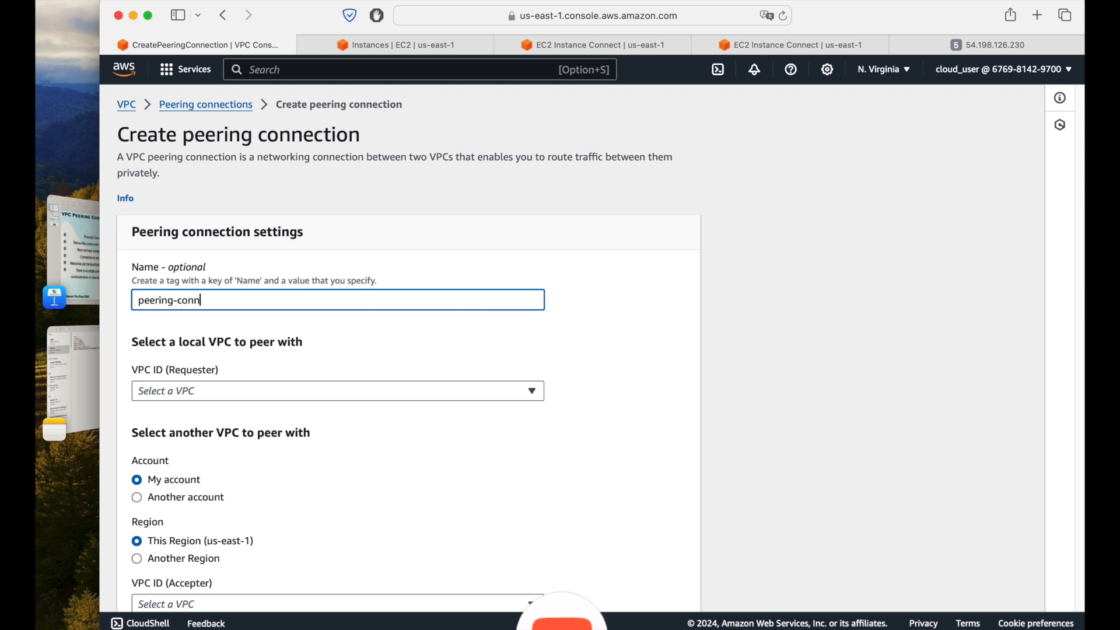
pyautogui.write('ection')
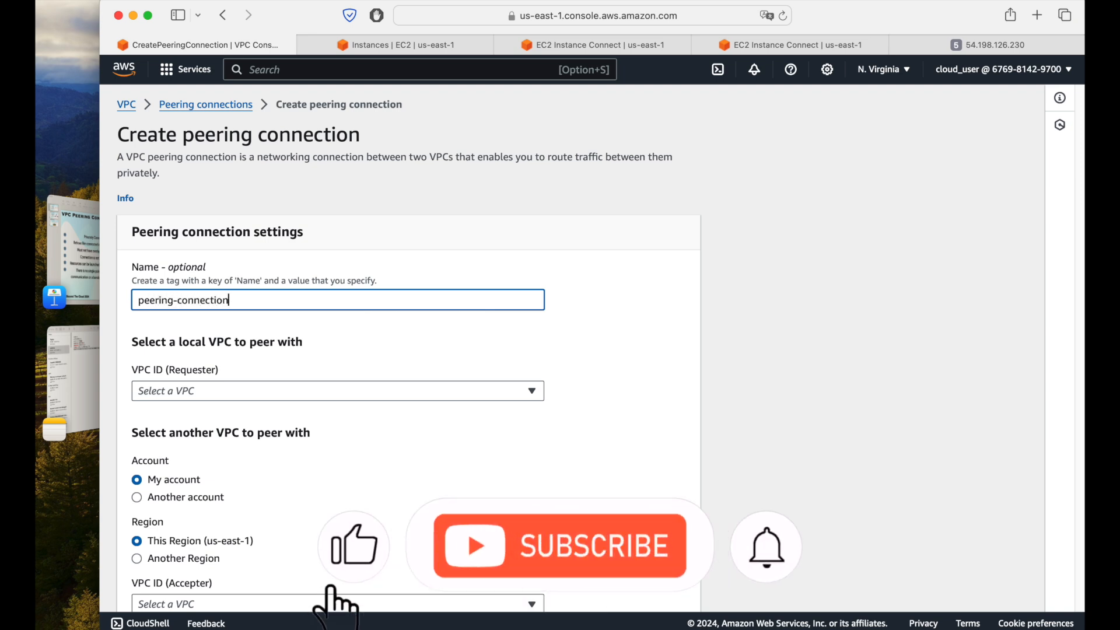
# Step: Set peering-connection-vpc as the requester VPC of the new peering connection
pyautogui.scroll(-2, 408, 350)
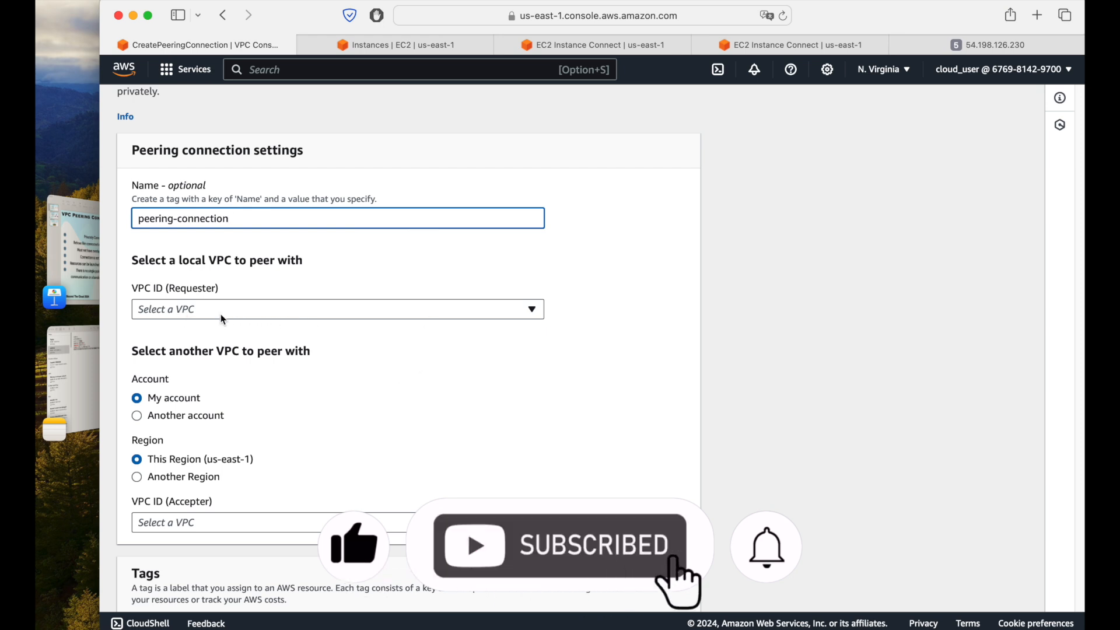
pyautogui.click(280, 314)
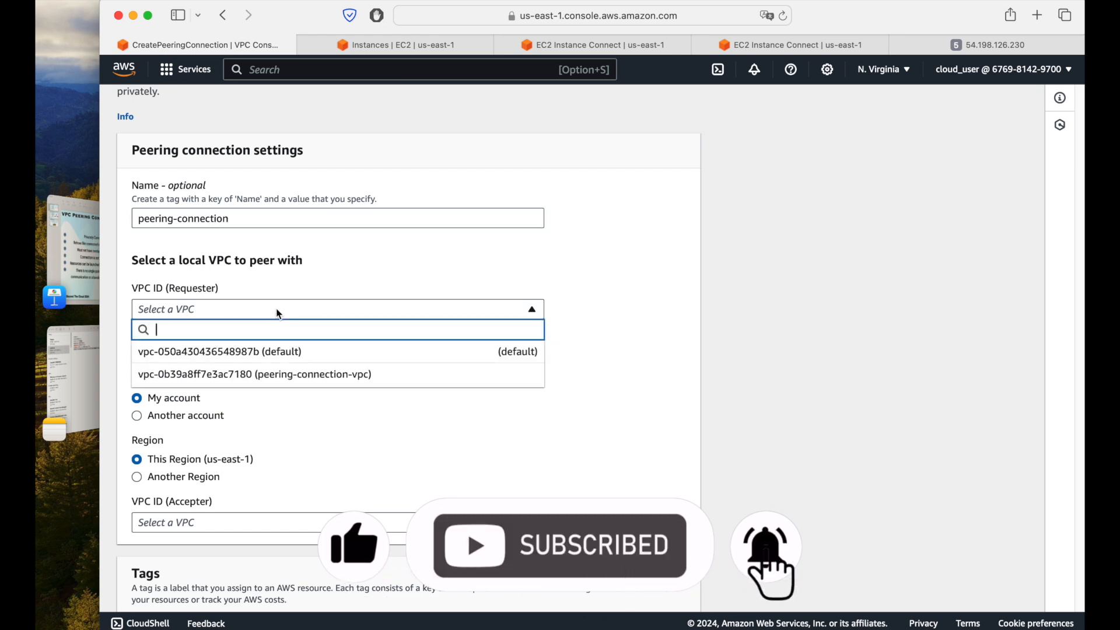
pyautogui.click(336, 379)
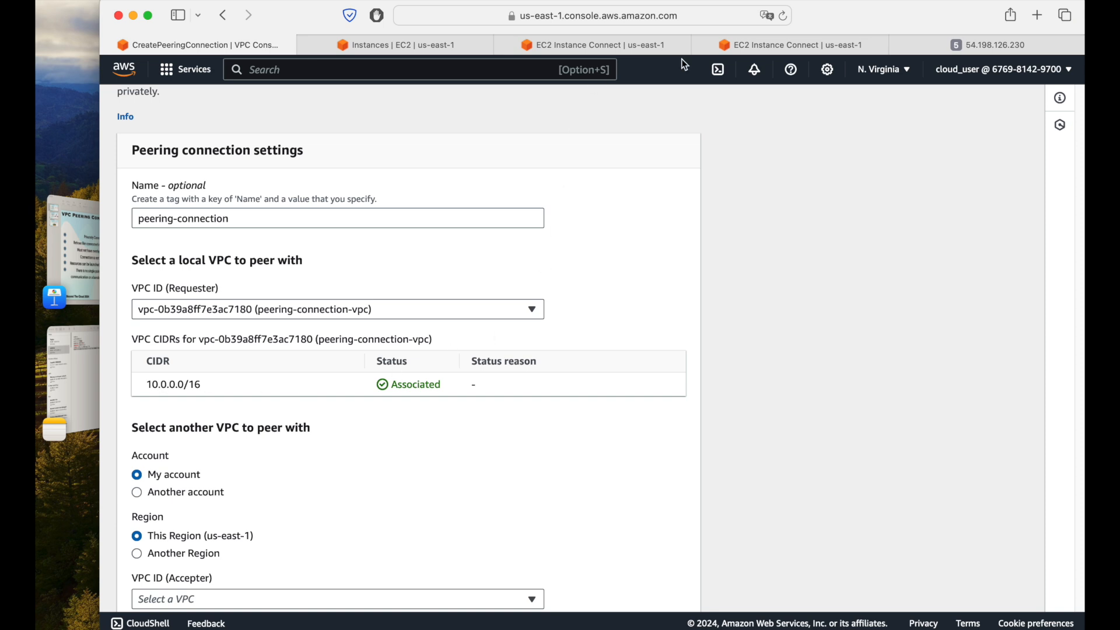
# Step: Look over the peering-ec2 terminal and the default instance's web page, and return to the peering connection form
pyautogui.click(764, 43)
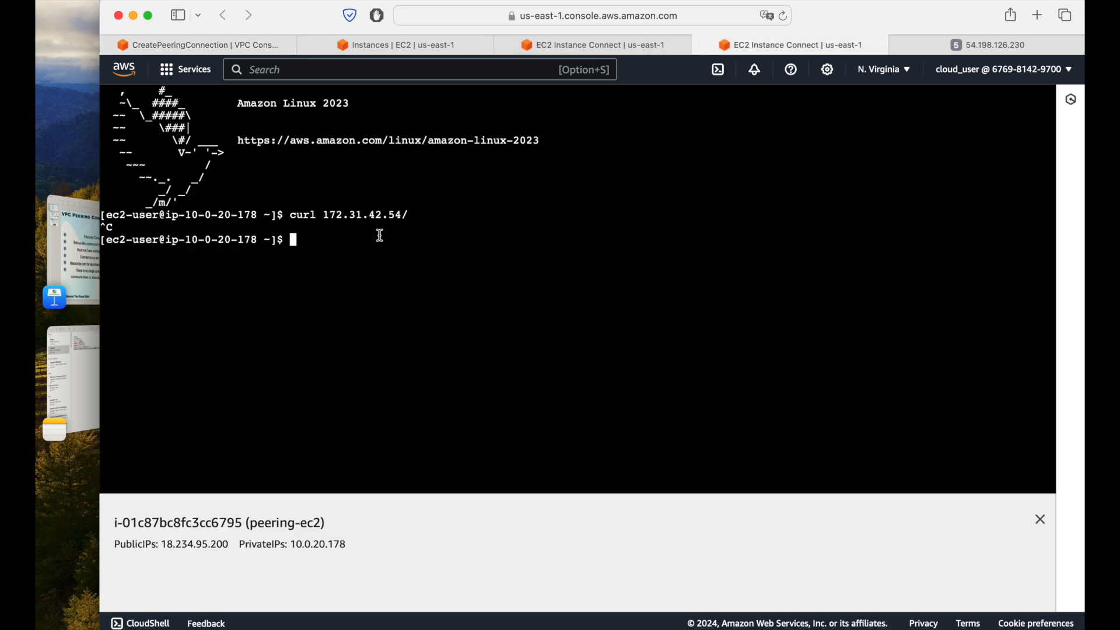
pyautogui.click(977, 41)
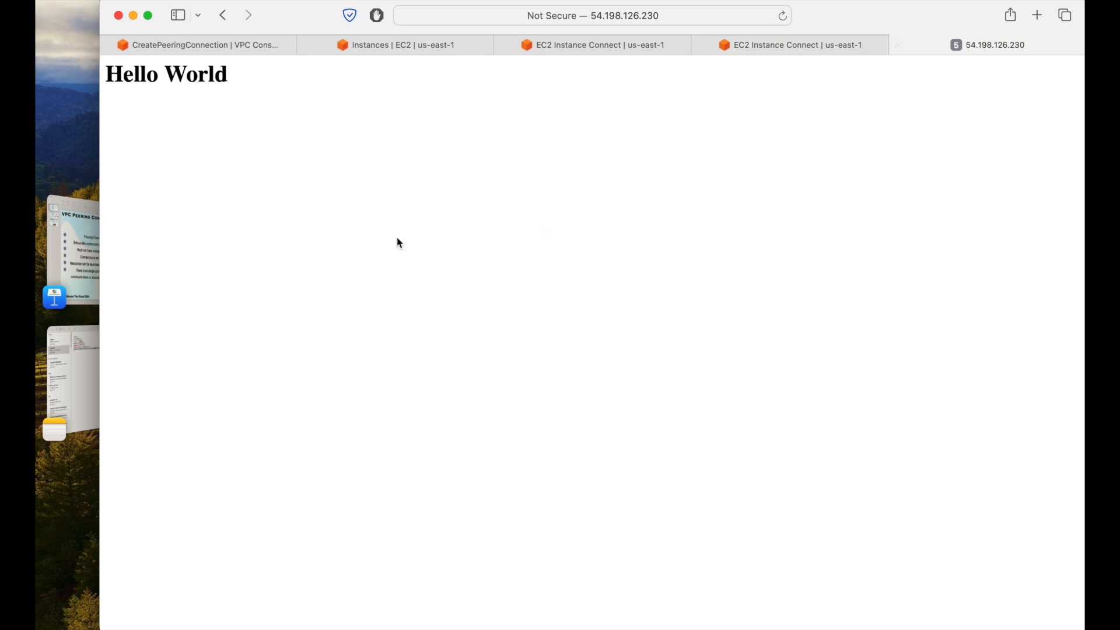
pyautogui.click(236, 44)
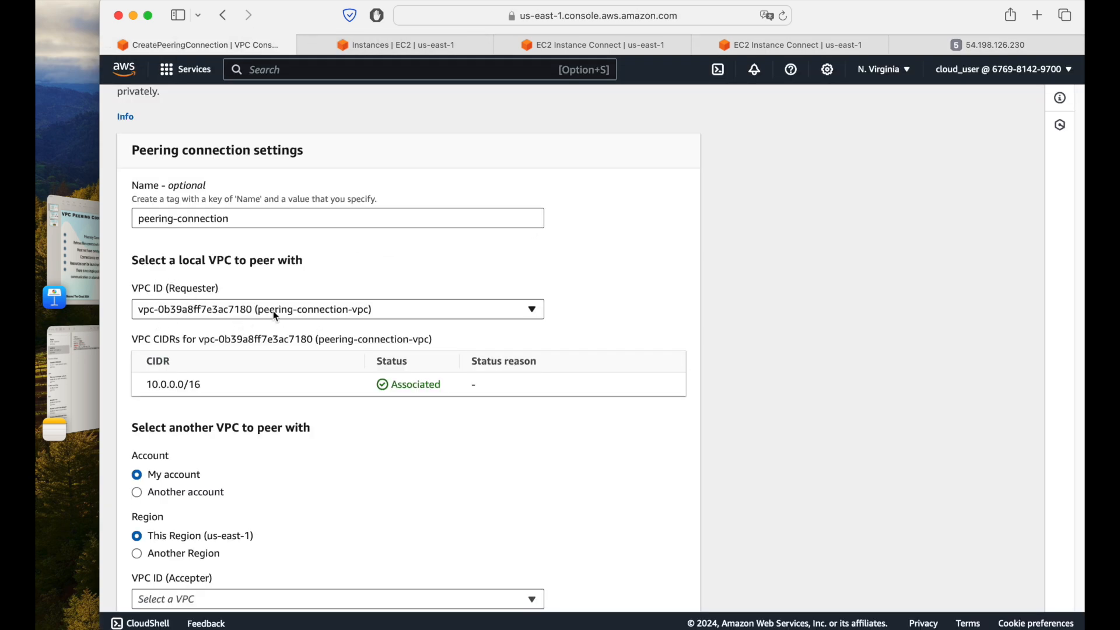
# Step: Set the default VPC as the accepter in this account and region, and create the peering connection
pyautogui.scroll(-3, 357, 313)
pyautogui.scroll(-1, 356, 312)
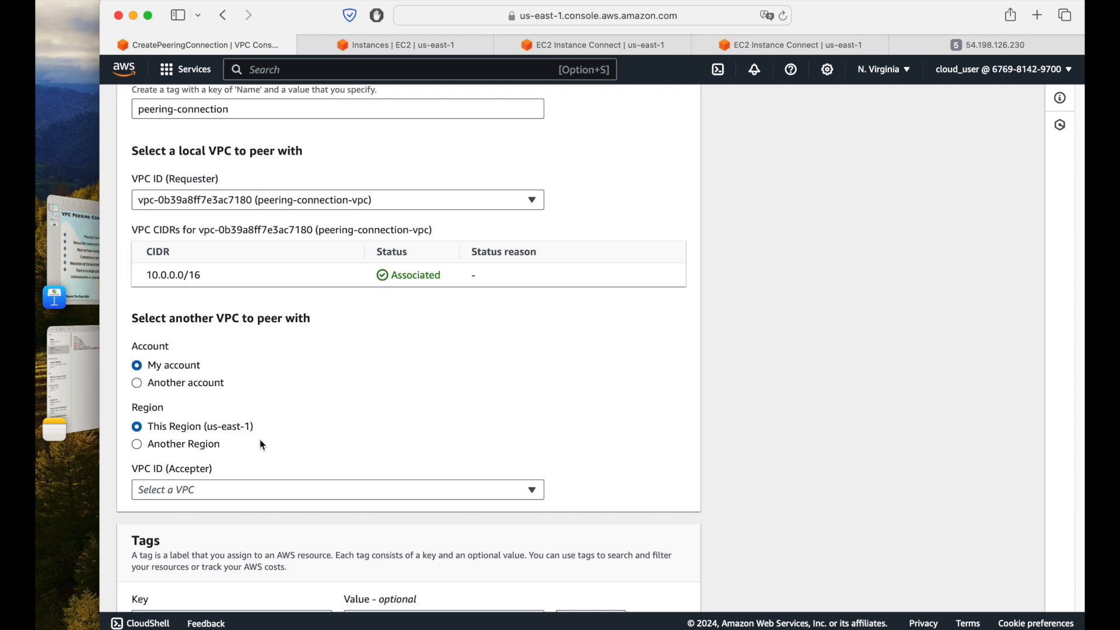
pyautogui.click(262, 490)
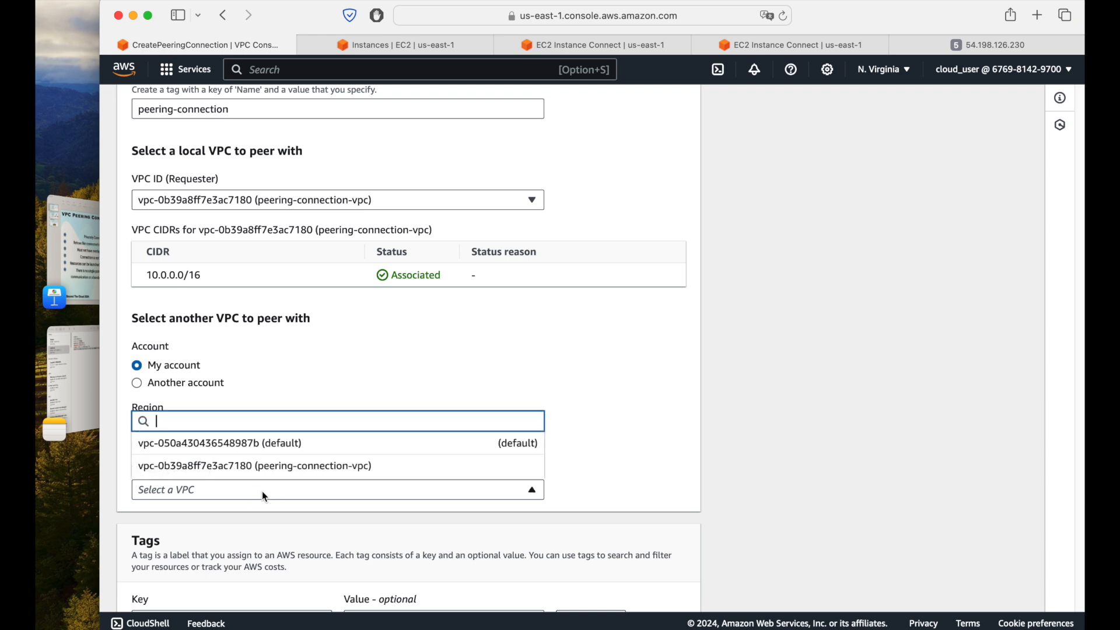
pyautogui.click(273, 442)
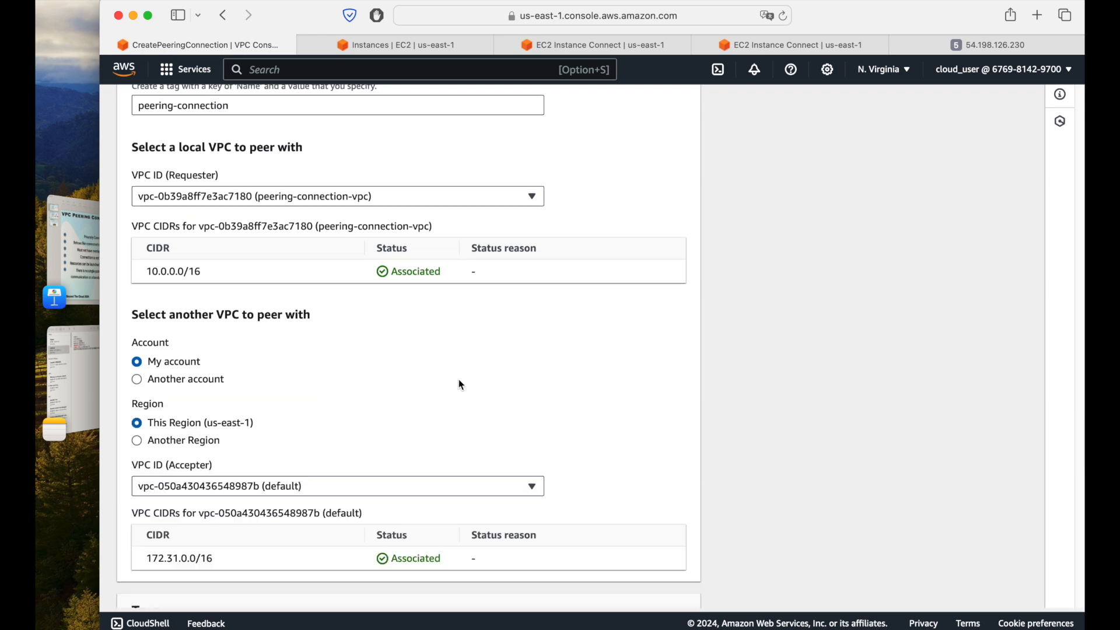
pyautogui.scroll(-3, 340, 411)
pyautogui.scroll(-3, 457, 334)
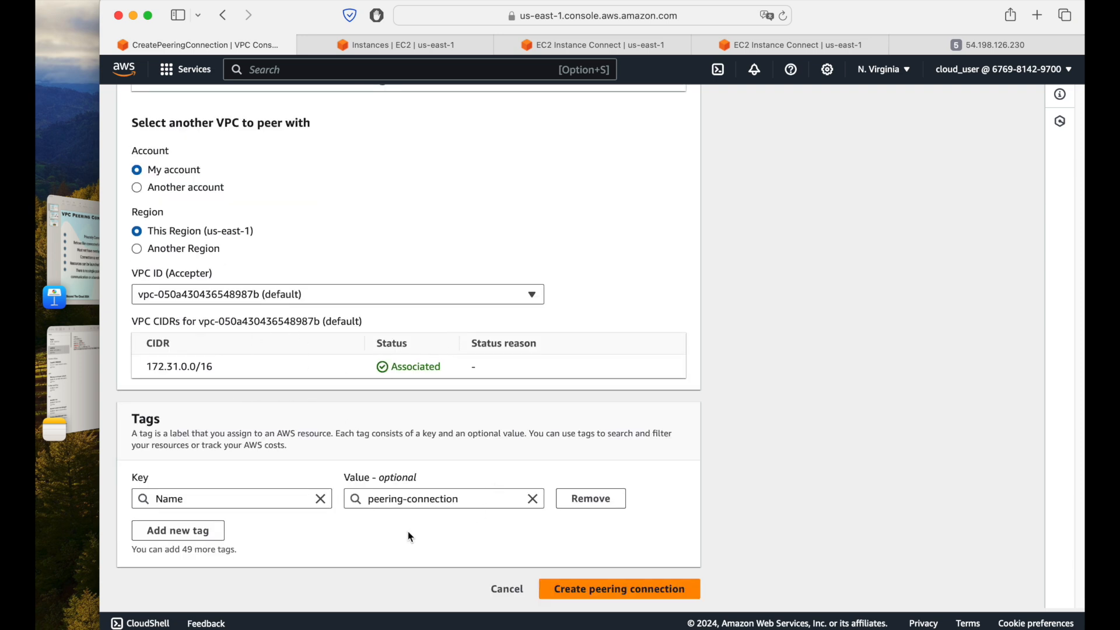
pyautogui.click(645, 591)
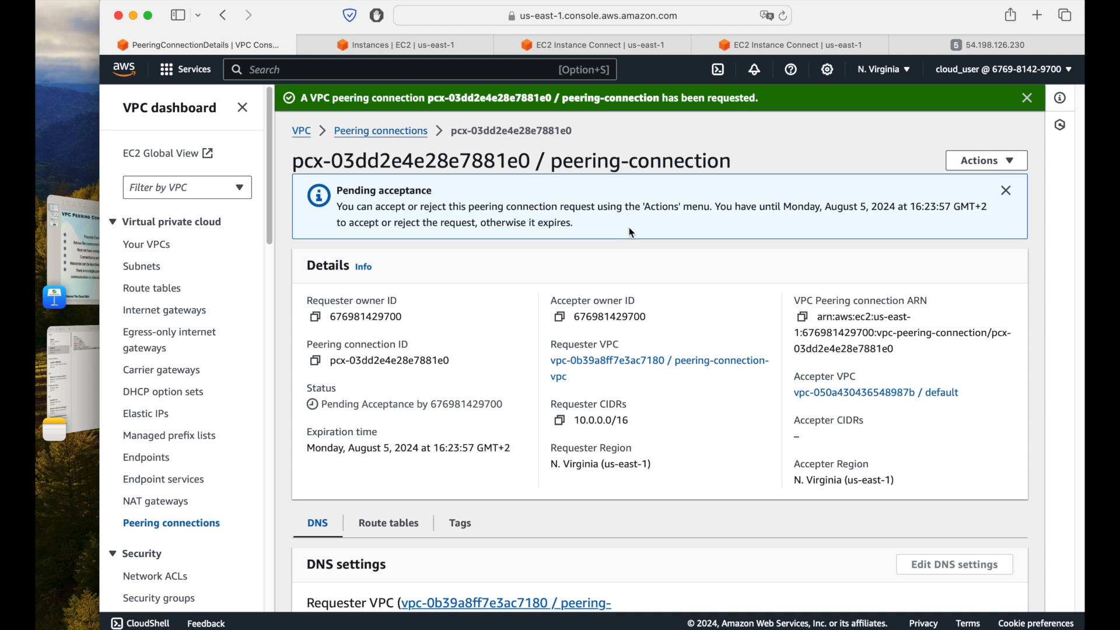
# Step: Accept the pending VPC peering request for peering-connection
pyautogui.click(980, 160)
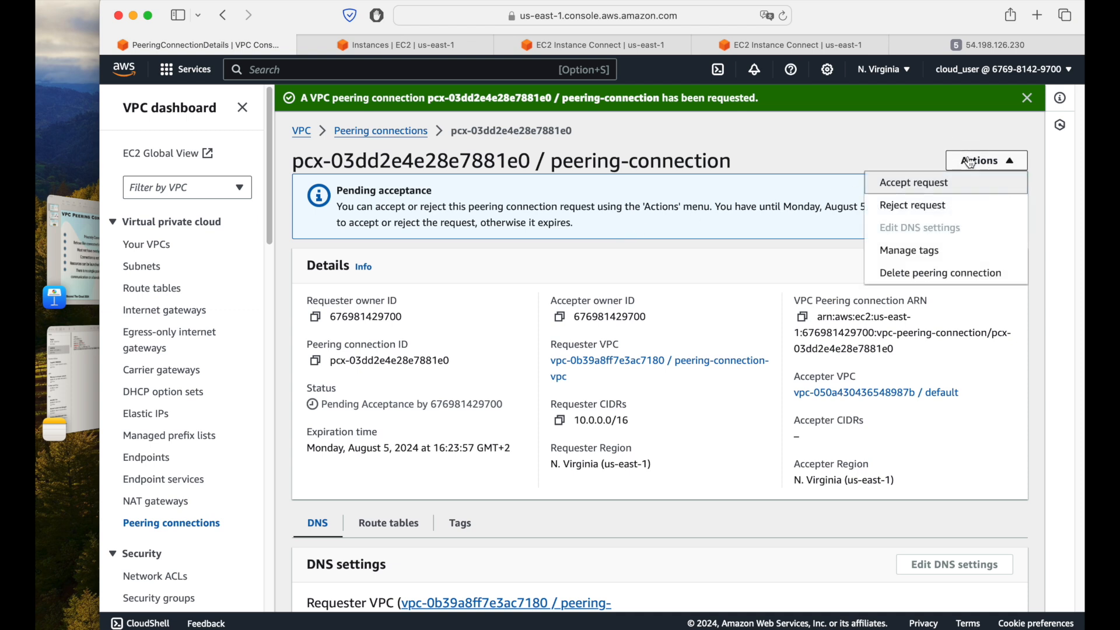
pyautogui.click(925, 190)
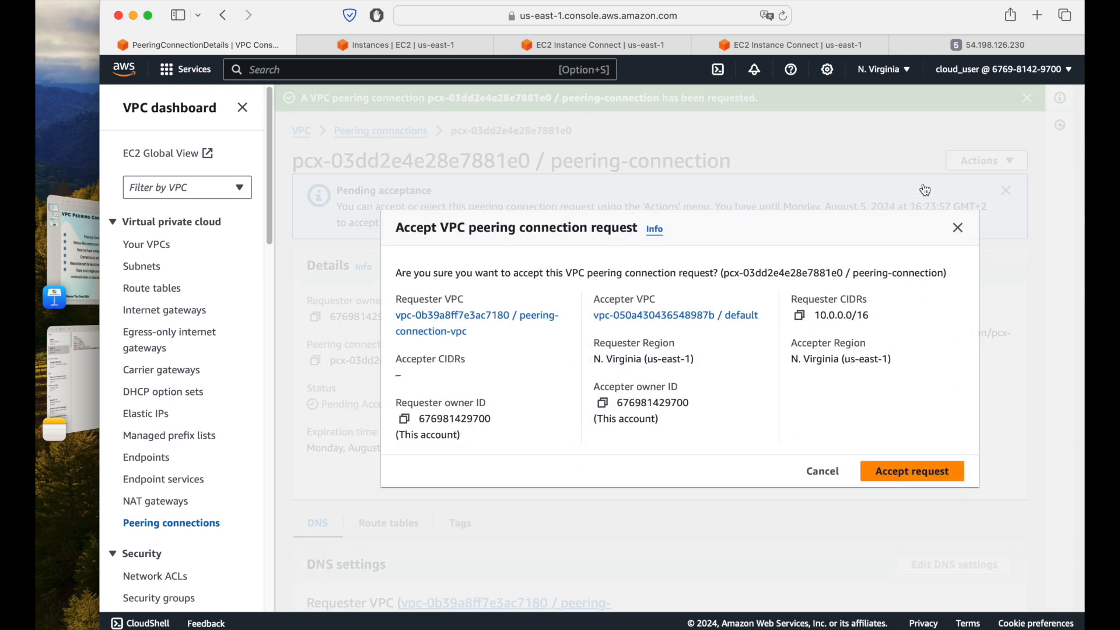
pyautogui.click(922, 470)
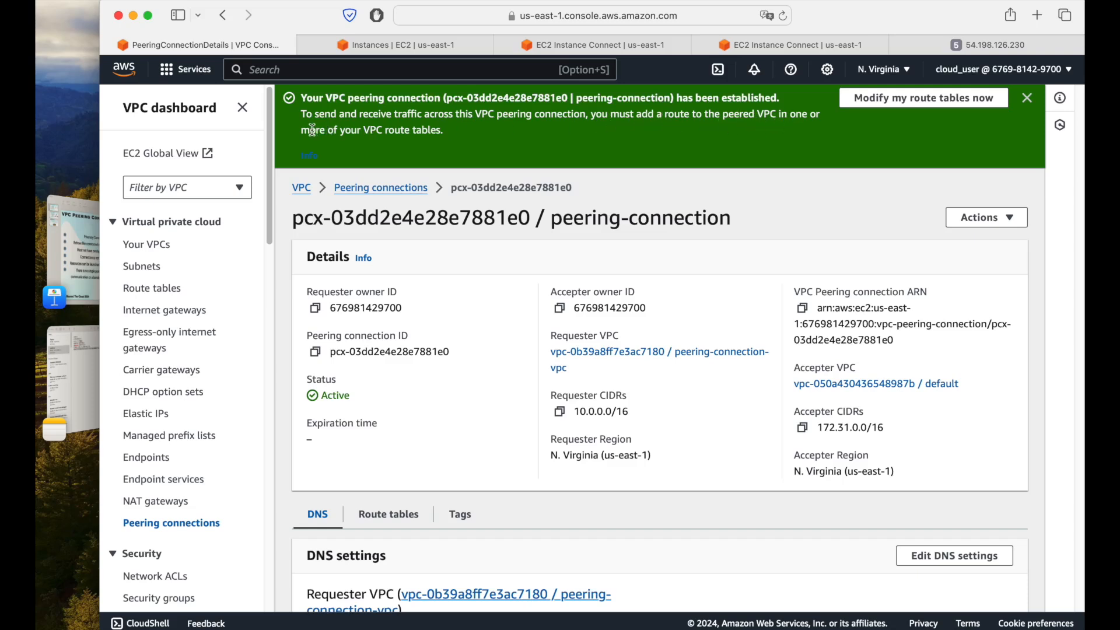
# Step: Enable DNS resolution to private IP for both the requester and accepter VPCs of peering-connection and save the changes
pyautogui.scroll(-4, 624, 246)
pyautogui.scroll(-4, 653, 338)
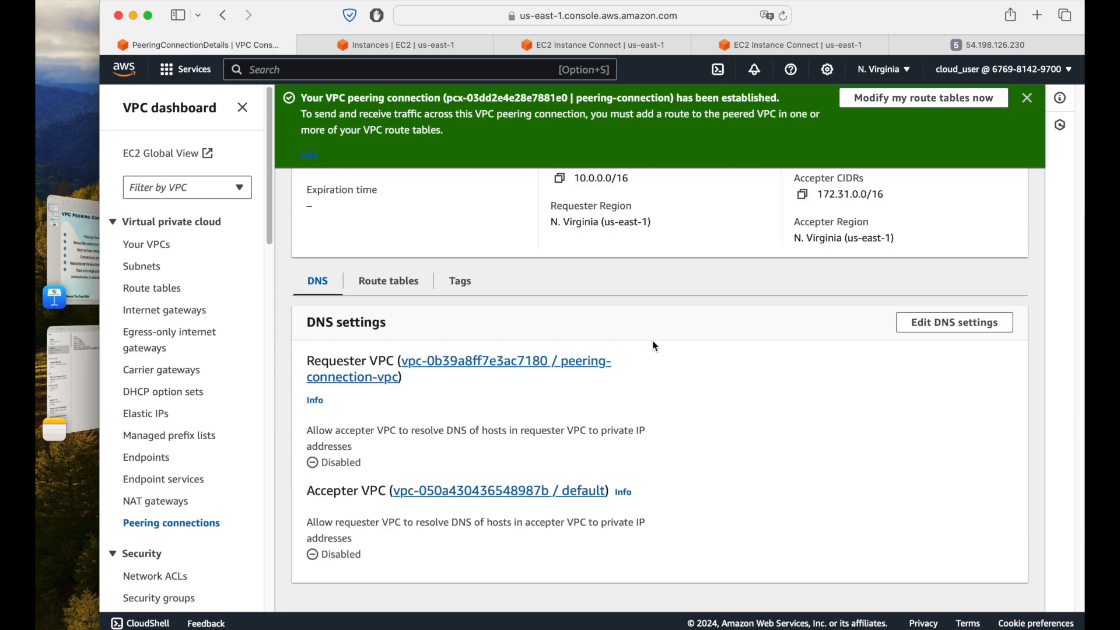
pyautogui.scroll(3, 653, 347)
pyautogui.scroll(-2, 653, 347)
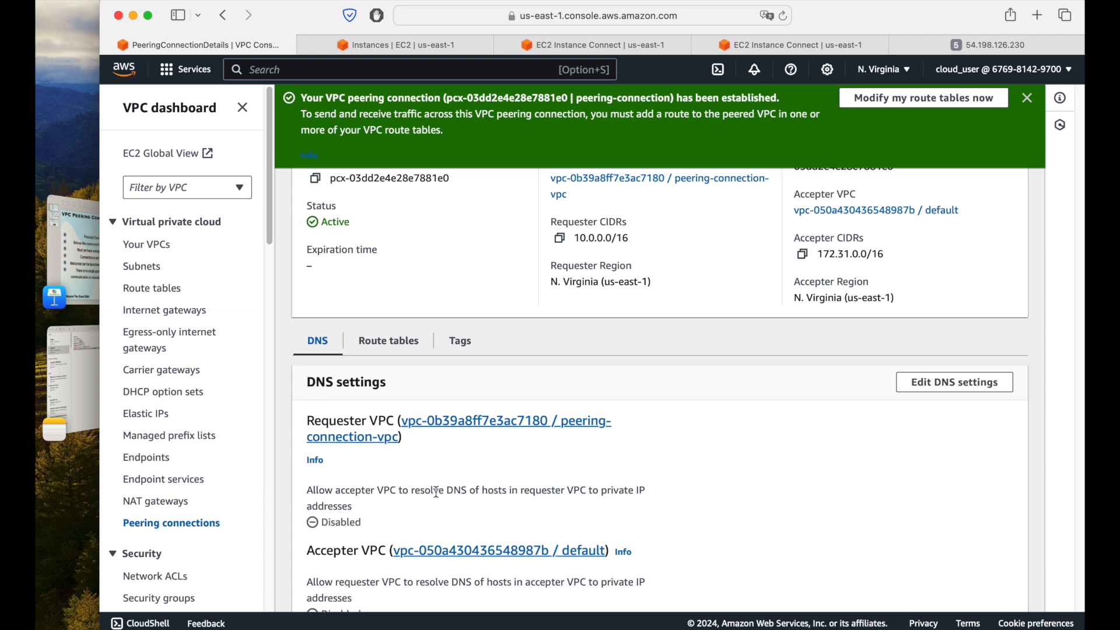
pyautogui.scroll(-2, 435, 493)
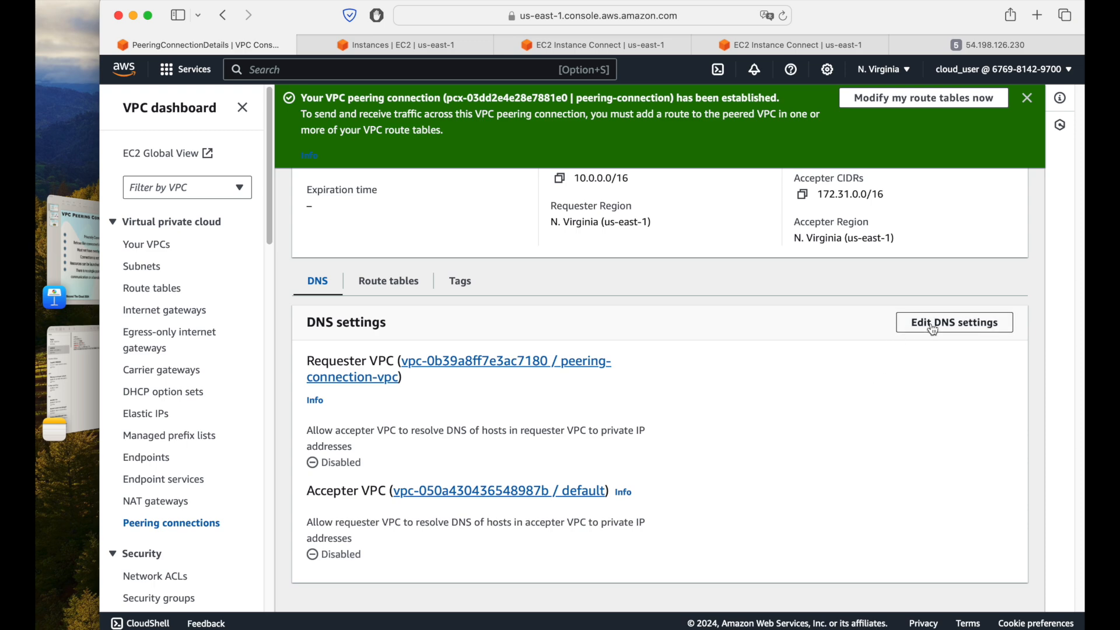
pyautogui.scroll(4, 613, 387)
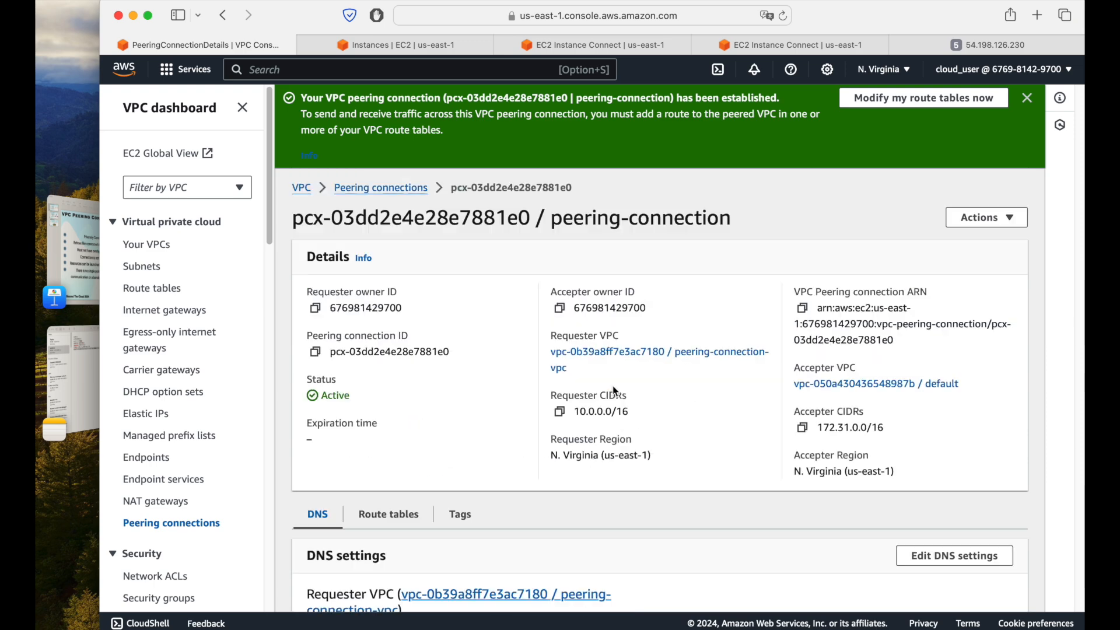
pyautogui.scroll(-4, 614, 387)
pyautogui.click(929, 329)
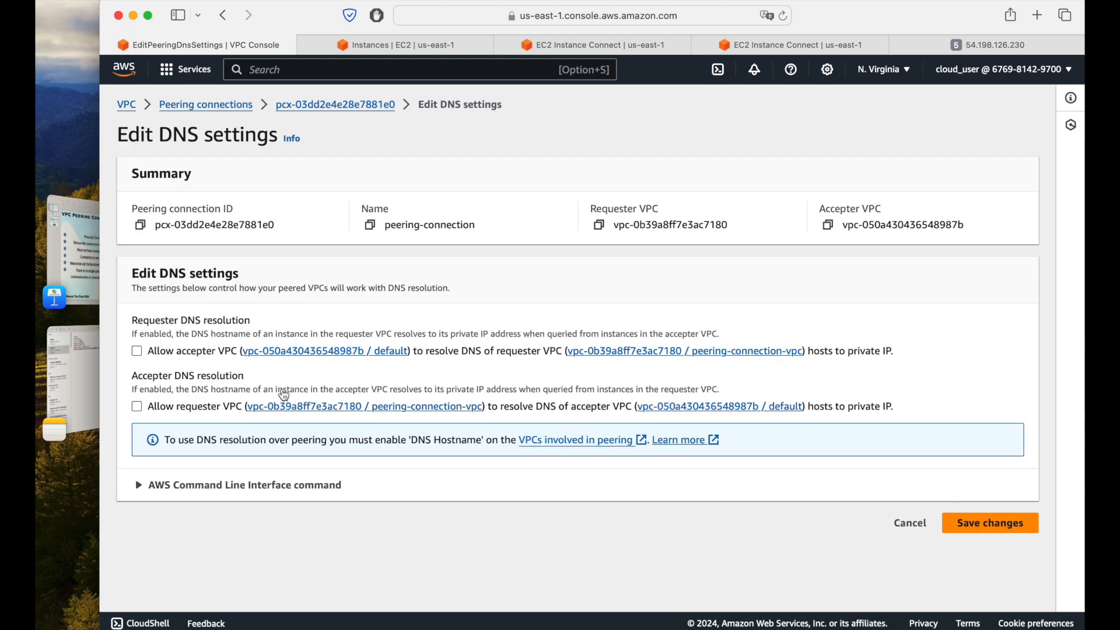
pyautogui.click(137, 351)
pyautogui.click(137, 407)
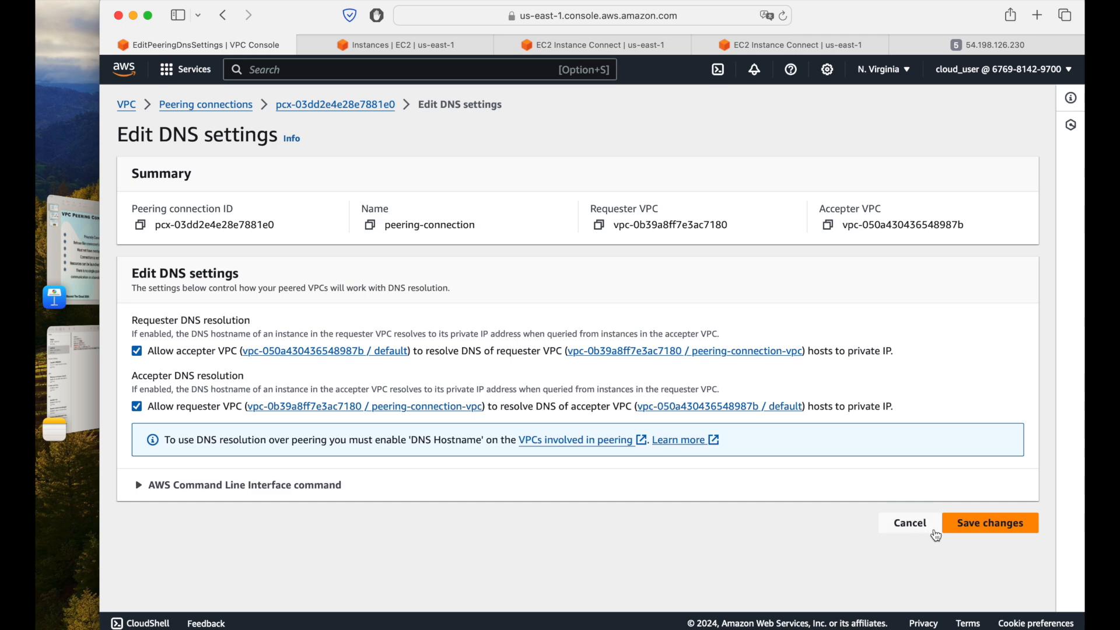
pyautogui.click(963, 524)
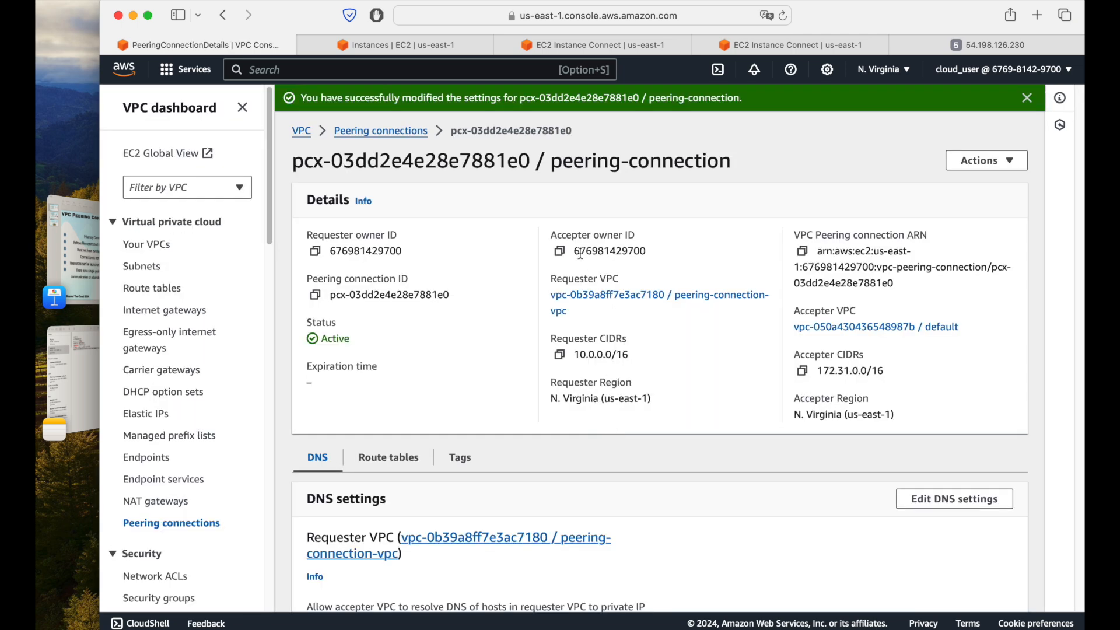
# Step: Refresh the VPC route tables list and examine the subnet associations of peering-connection-rtb-public
pyautogui.click(152, 291)
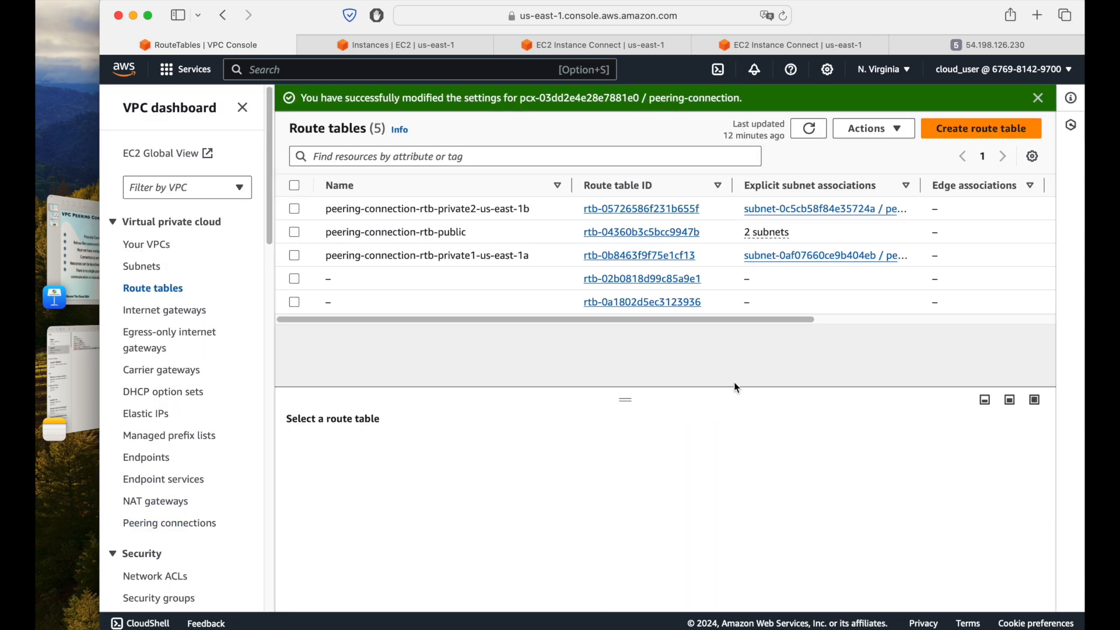
pyautogui.click(802, 126)
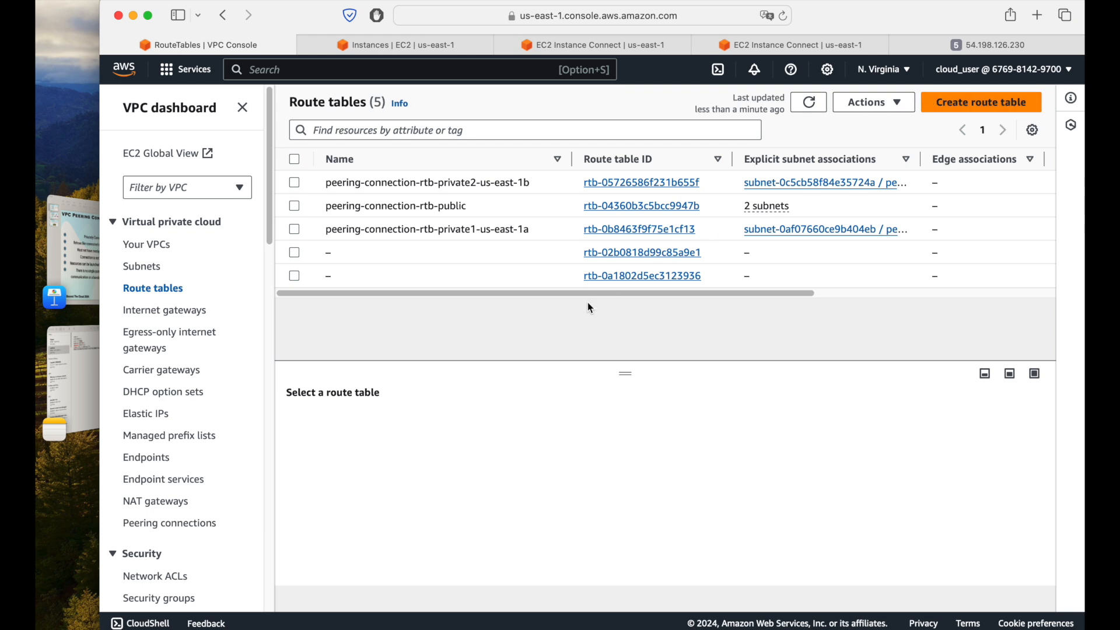
pyautogui.click(822, 102)
pyautogui.click(513, 208)
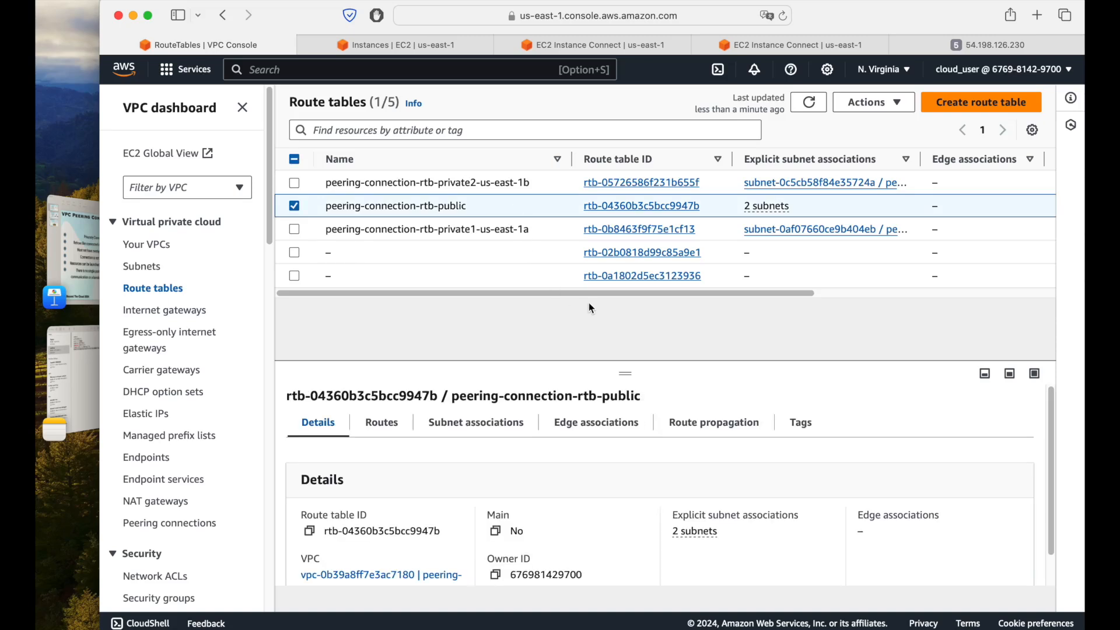
pyautogui.moveTo(646, 293); pyautogui.dragTo(550, 300)
pyautogui.click(509, 430)
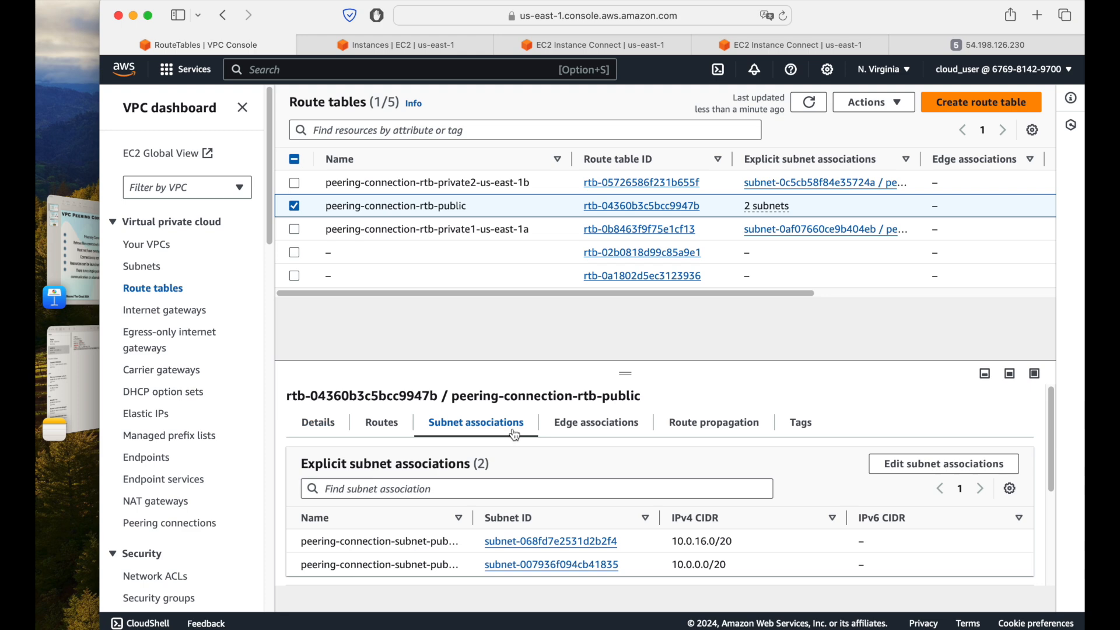
pyautogui.moveTo(628, 371); pyautogui.dragTo(616, 310)
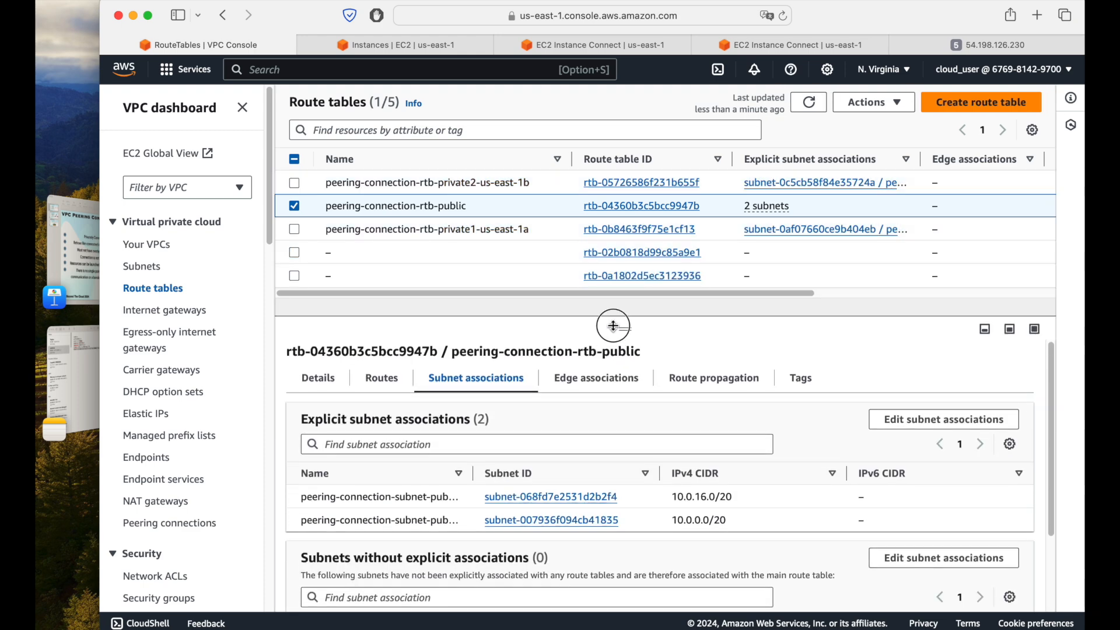
pyautogui.scroll(-3, 810, 507)
pyautogui.scroll(3, 810, 507)
pyautogui.scroll(-1, 808, 502)
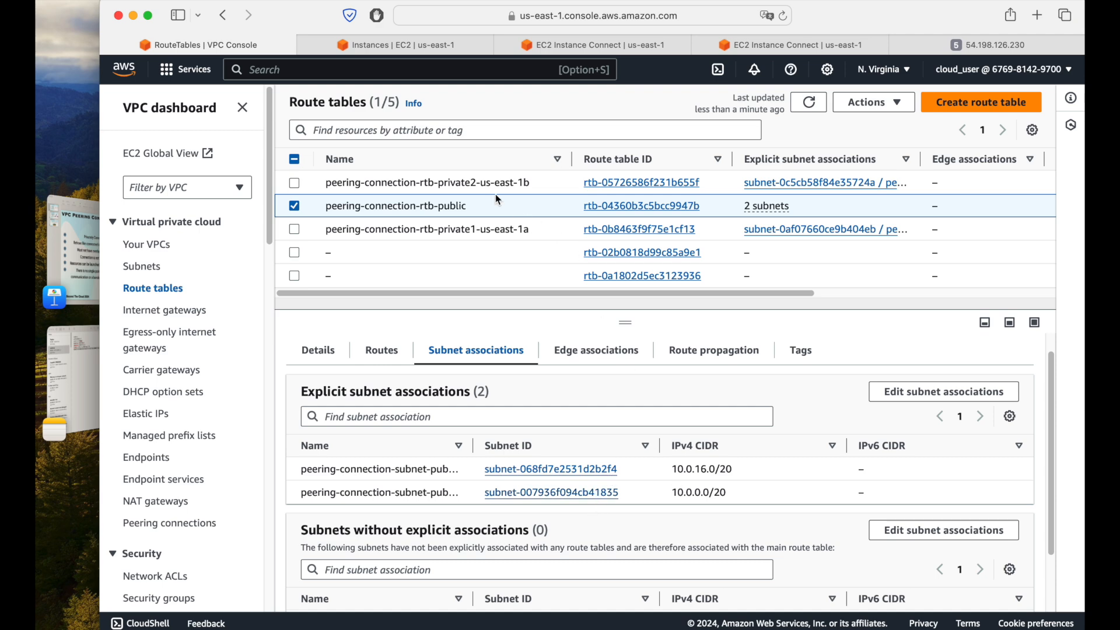
# Step: Check the networking details of the peering-ec2 instance for its subnet ID
pyautogui.click(408, 44)
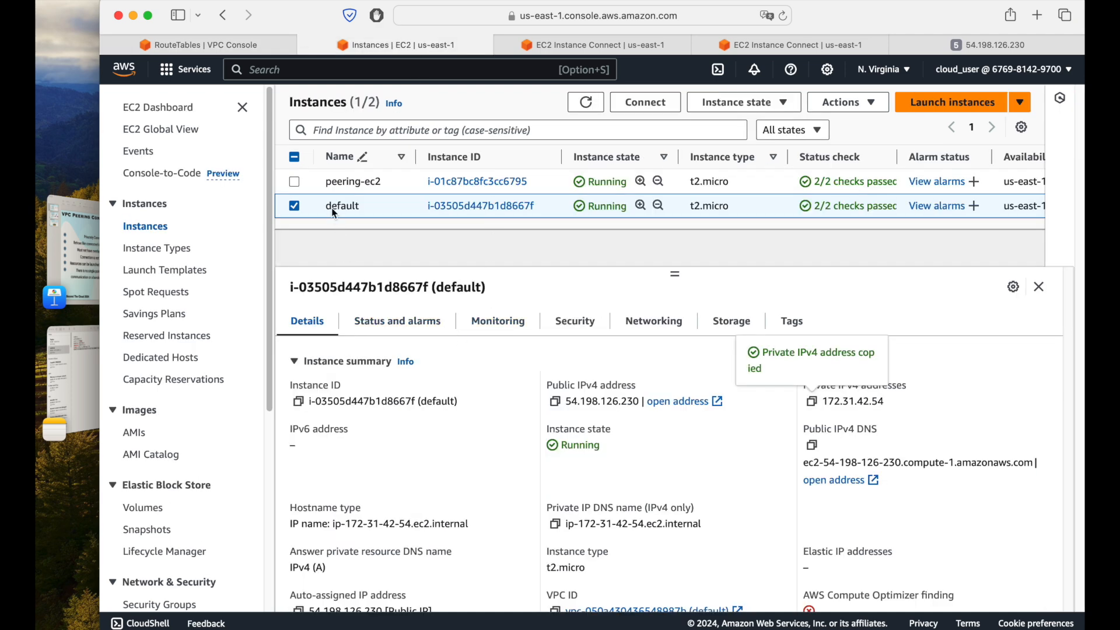
pyautogui.click(296, 184)
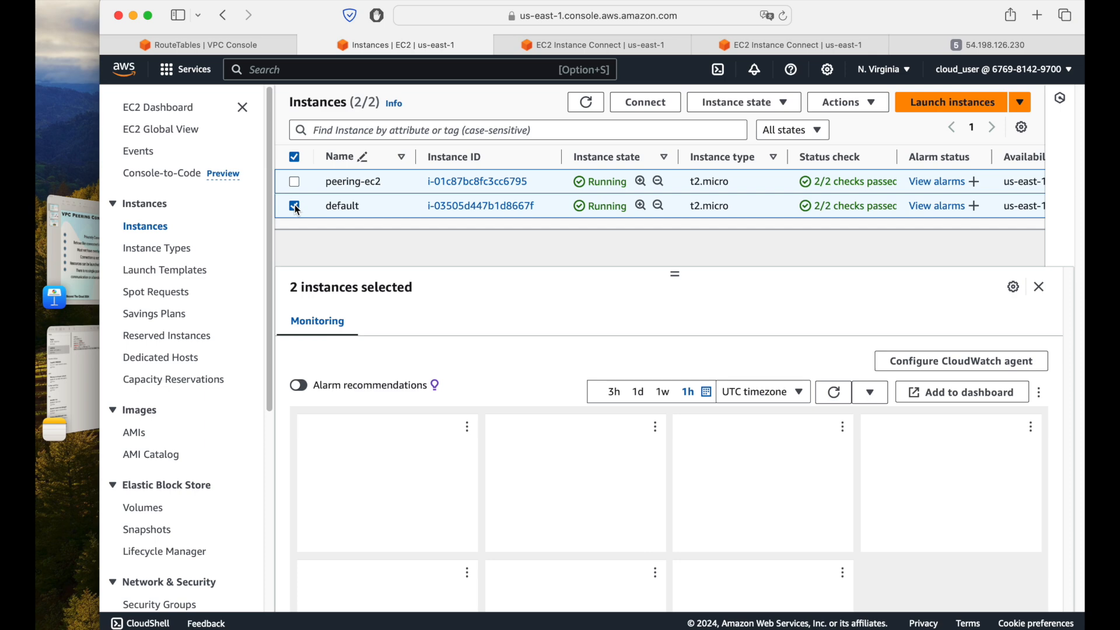
pyautogui.click(295, 208)
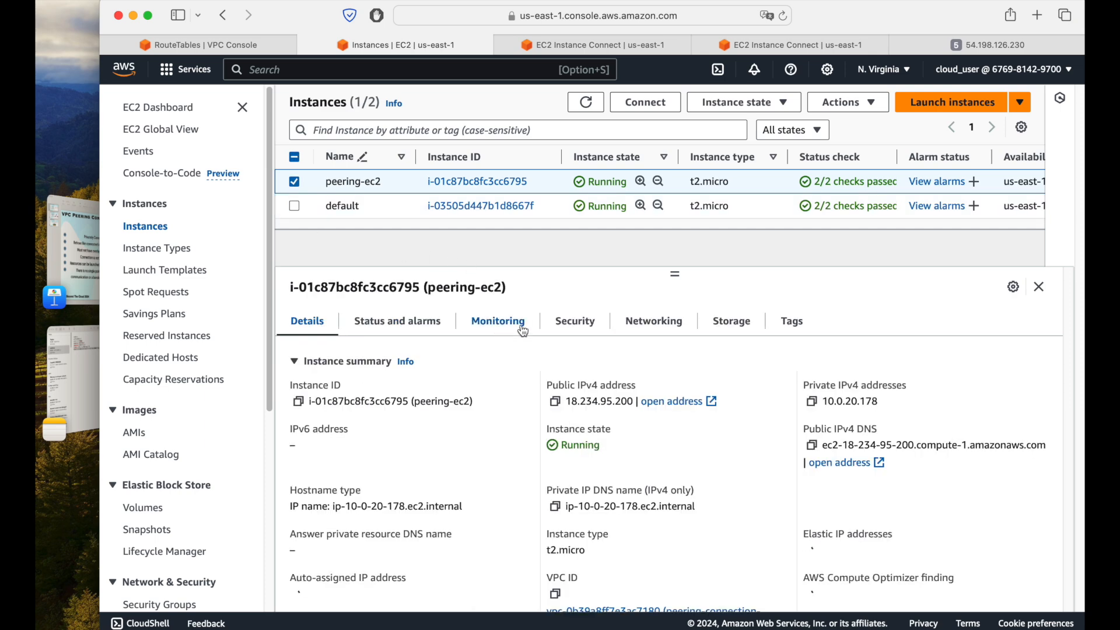
pyautogui.click(654, 330)
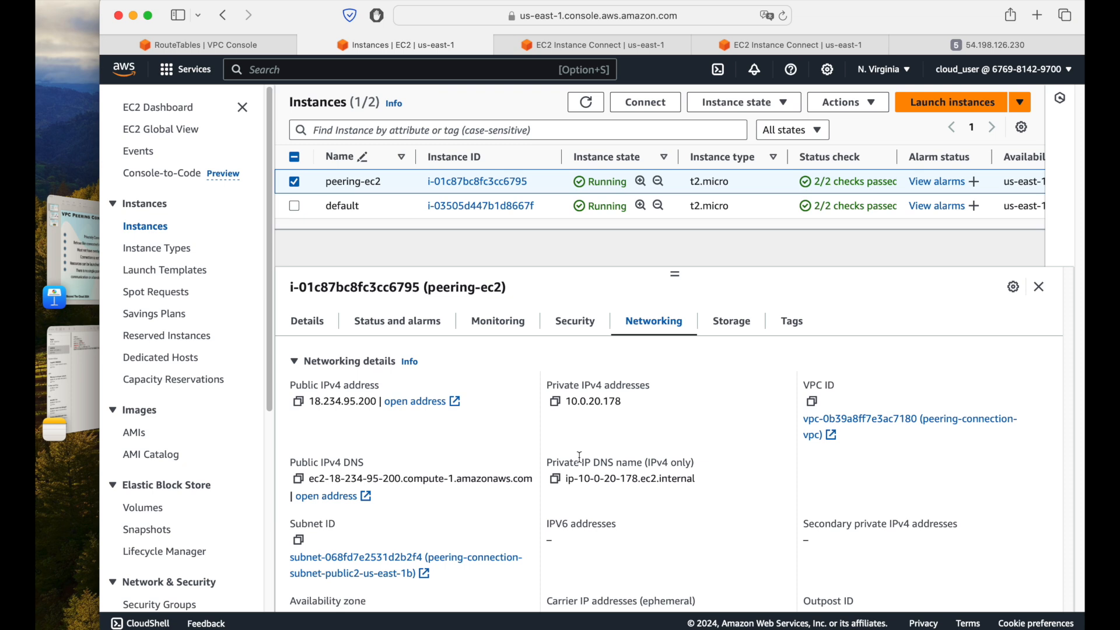
pyautogui.scroll(-3, 580, 457)
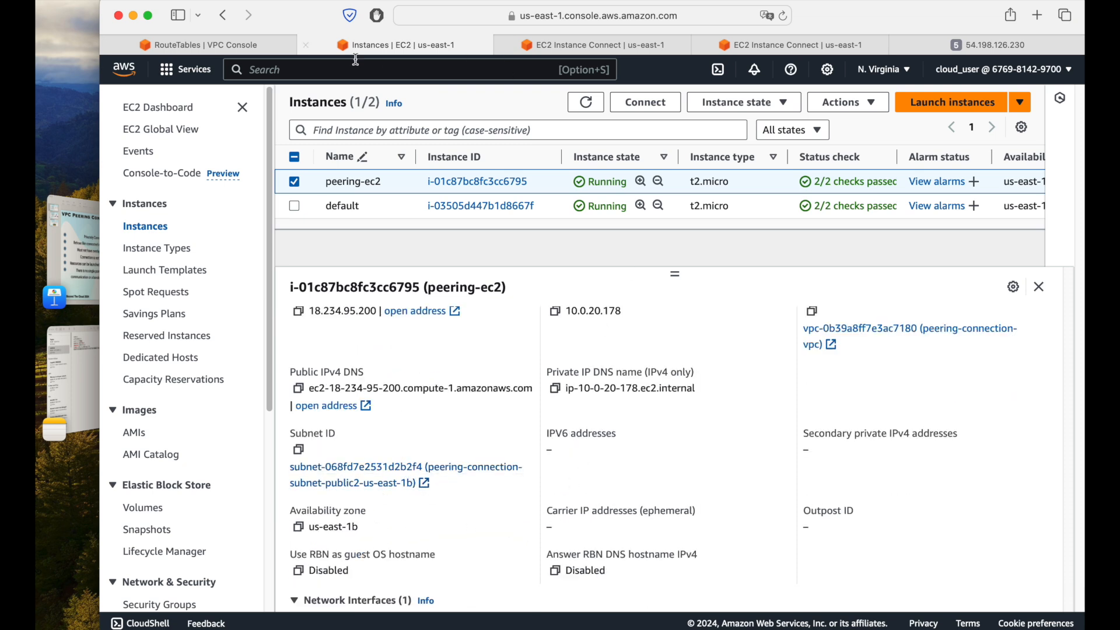
# Step: Check which subnets are associated with peering-connection-rtb-public in its association editor, and leave without saving
pyautogui.click(198, 44)
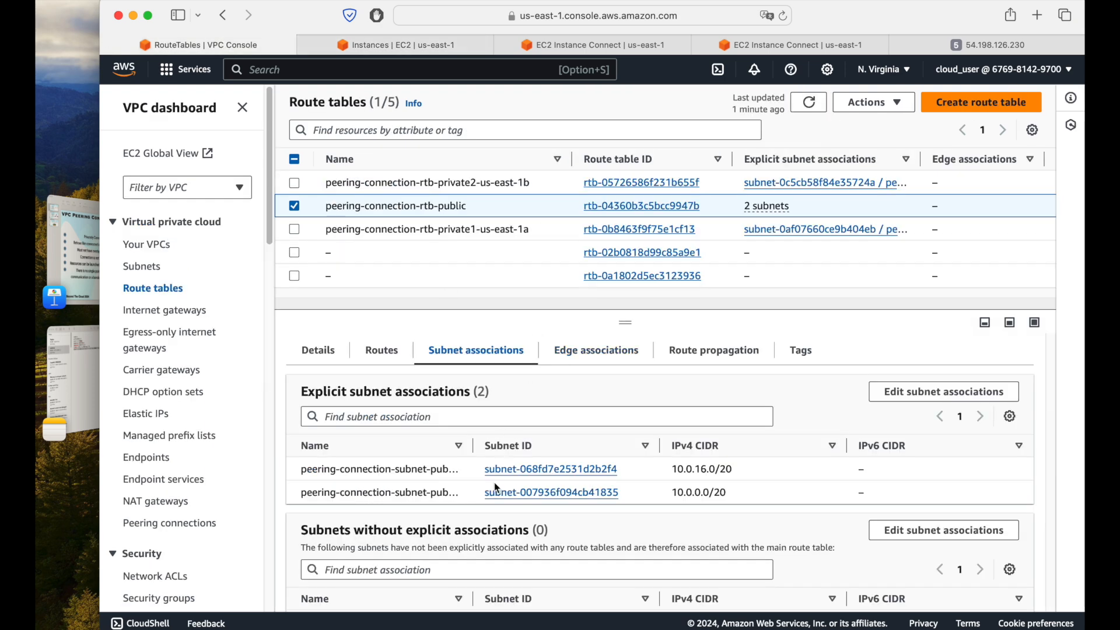
pyautogui.scroll(-4, 404, 496)
pyautogui.scroll(4, 404, 495)
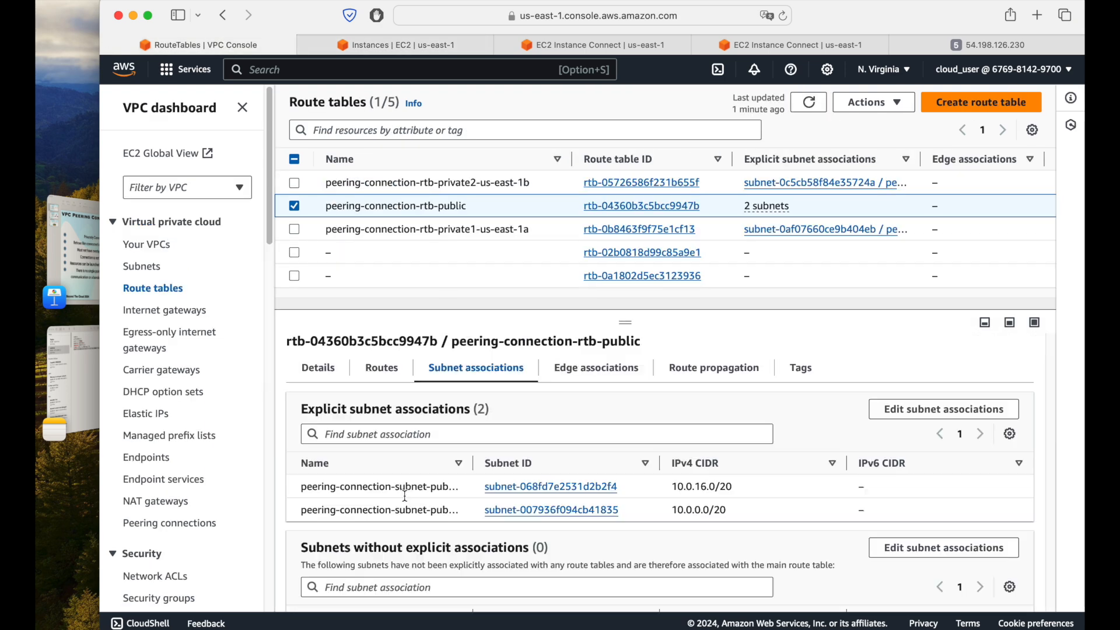
pyautogui.click(944, 413)
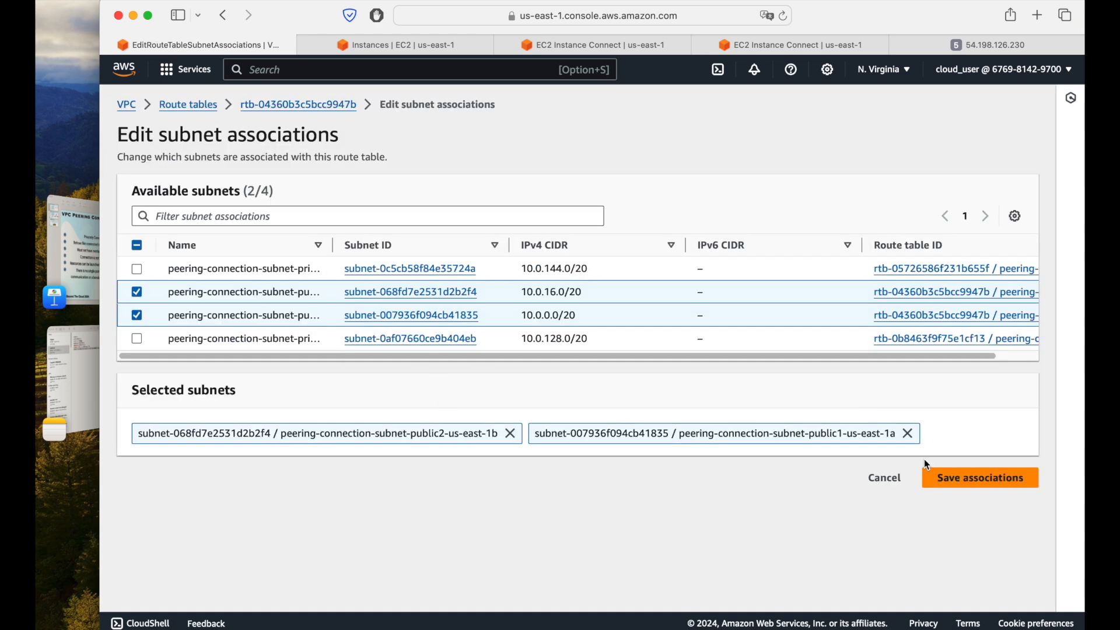
pyautogui.click(881, 480)
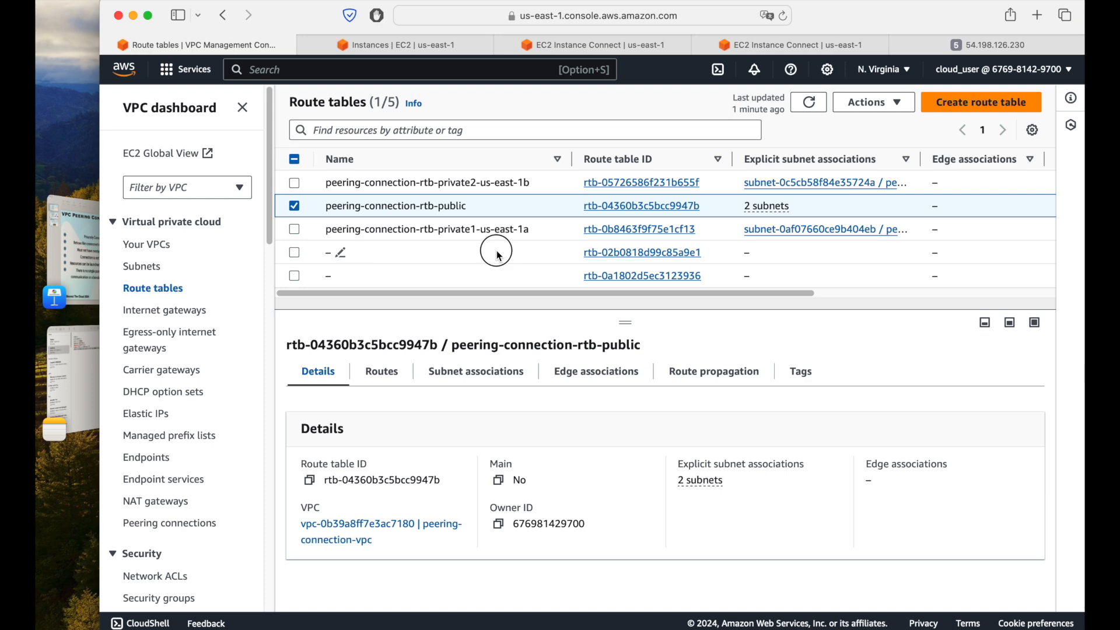
# Step: Examine the subnet associations of the two unnamed route tables, rtb-02b0818d99c85a9e1 and rtb-0a1802d5ec3123936
pyautogui.click(340, 252)
pyautogui.moveTo(603, 293); pyautogui.dragTo(500, 315)
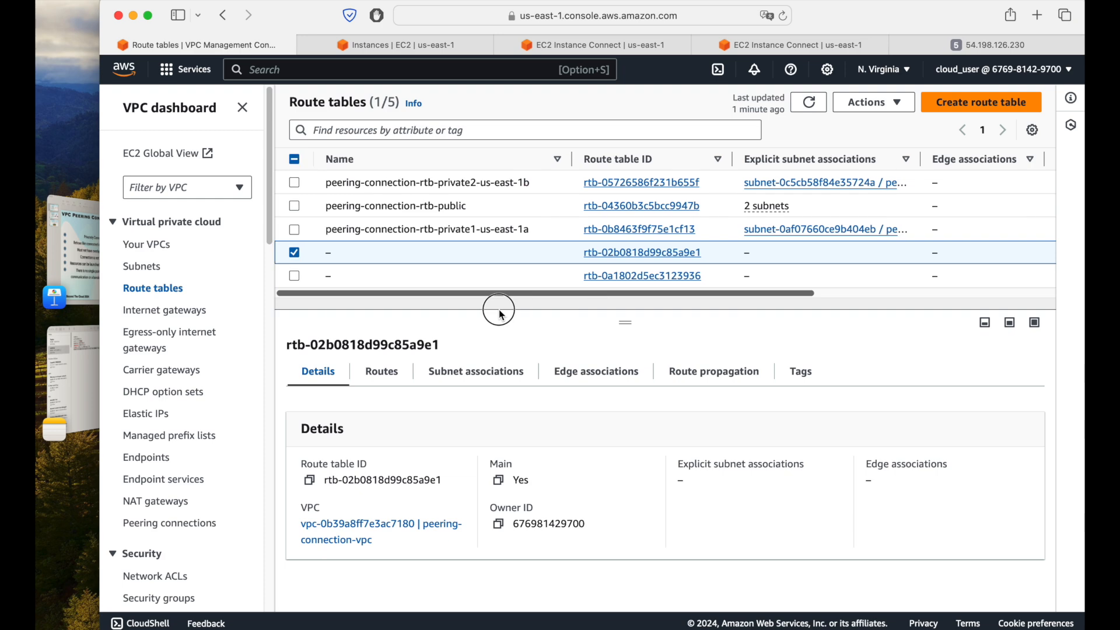
pyautogui.click(484, 389)
pyautogui.scroll(-3, 585, 454)
pyautogui.scroll(3, 584, 454)
pyautogui.click(507, 276)
pyautogui.scroll(-3, 657, 467)
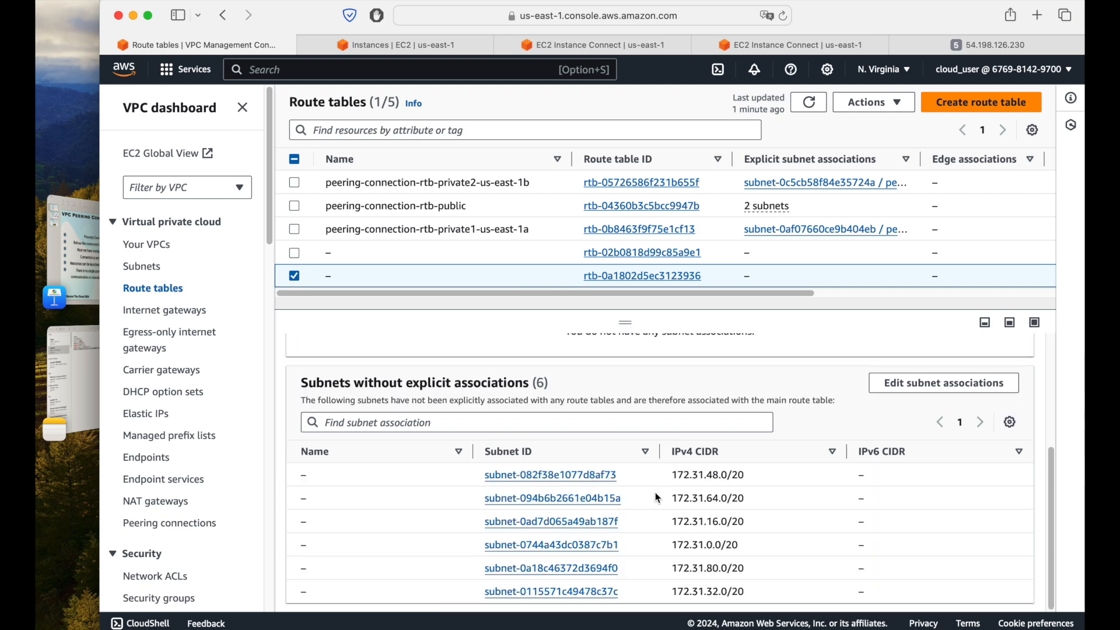
pyautogui.scroll(3, 656, 495)
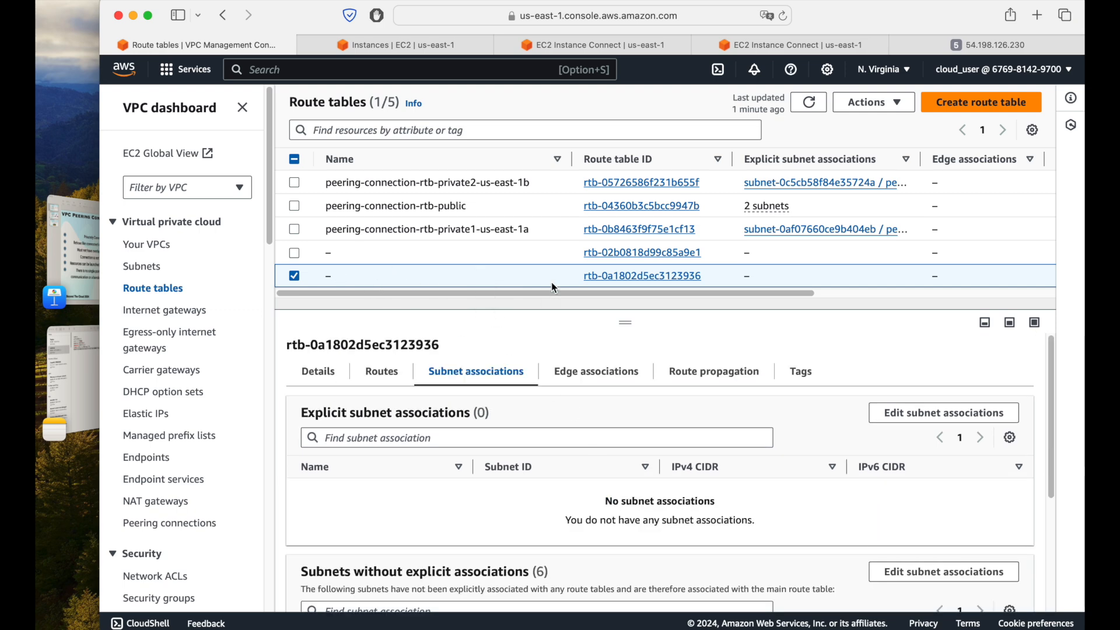
# Step: Check the networking details of the default instance for its subnet ID
pyautogui.click(421, 44)
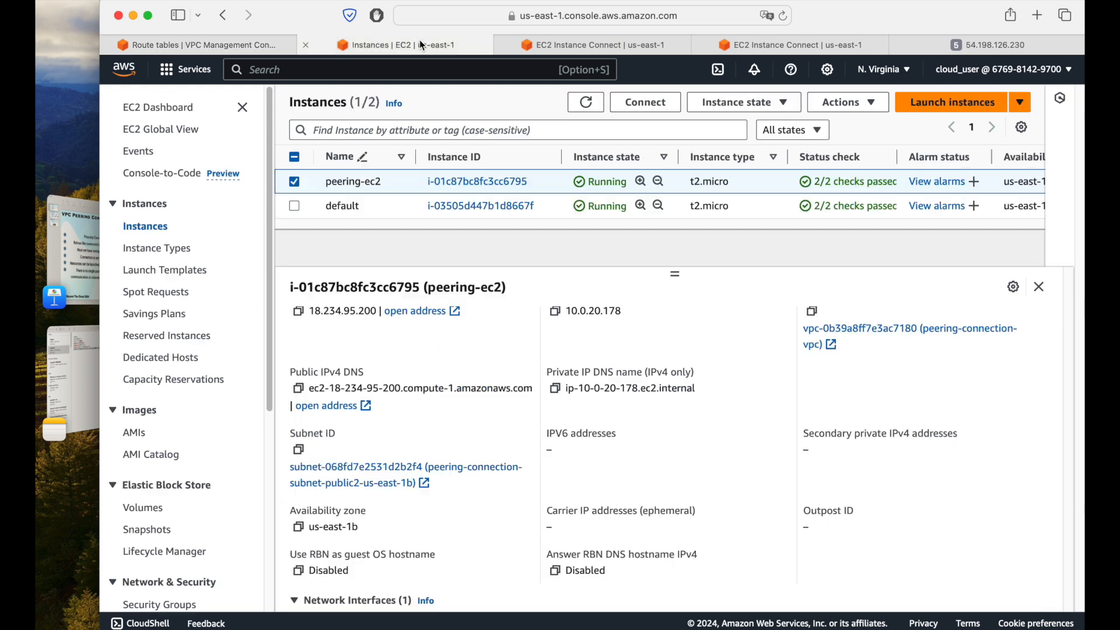
pyautogui.click(295, 182)
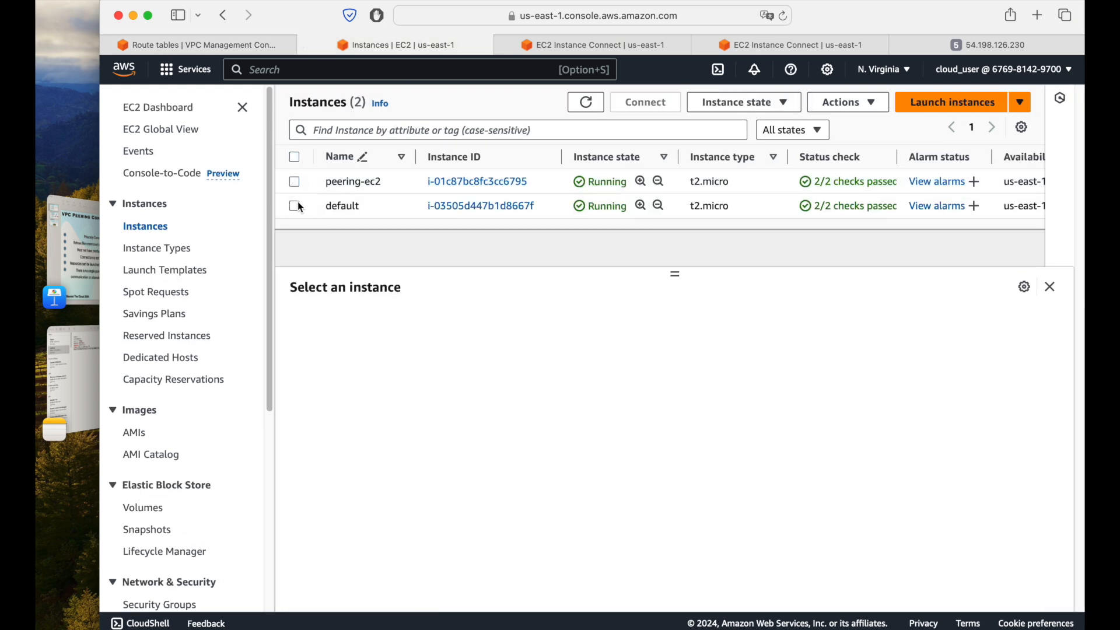
pyautogui.click(294, 205)
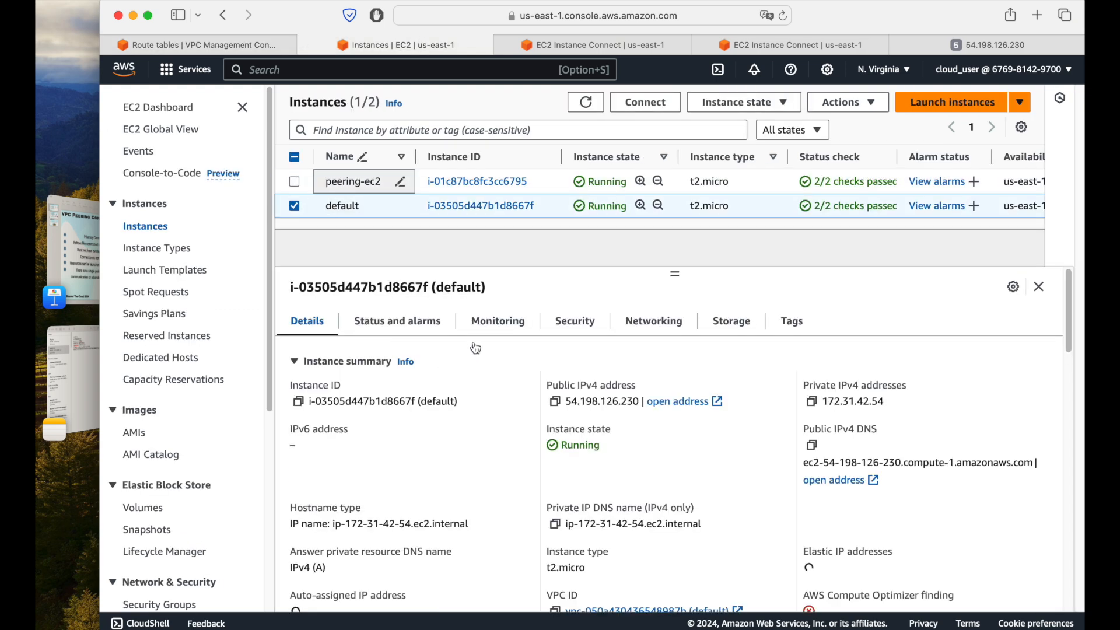
pyautogui.click(673, 332)
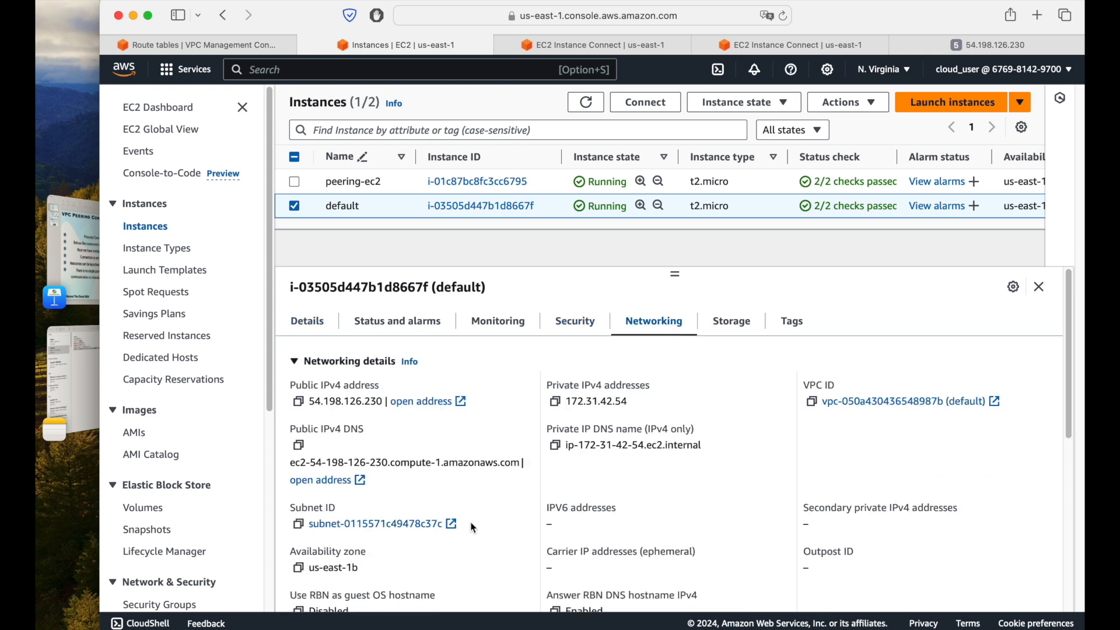
pyautogui.scroll(-1, 373, 444)
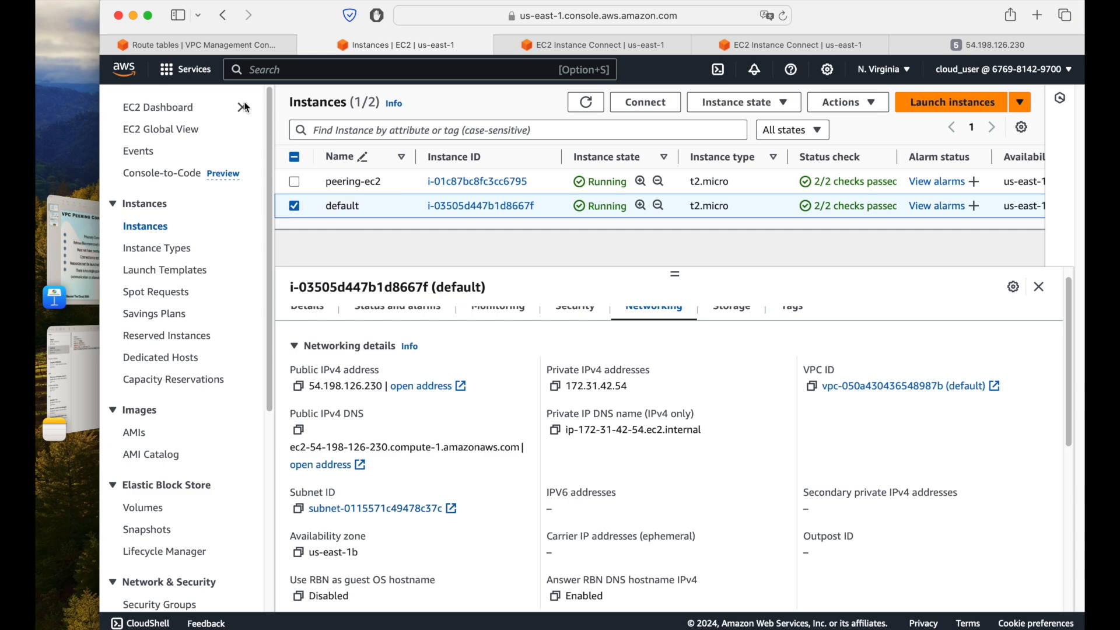
# Step: Associate all available subnets of the default VPC explicitly with route table rtb-0a1802d5ec3123936, then refresh the route table list
pyautogui.click(226, 44)
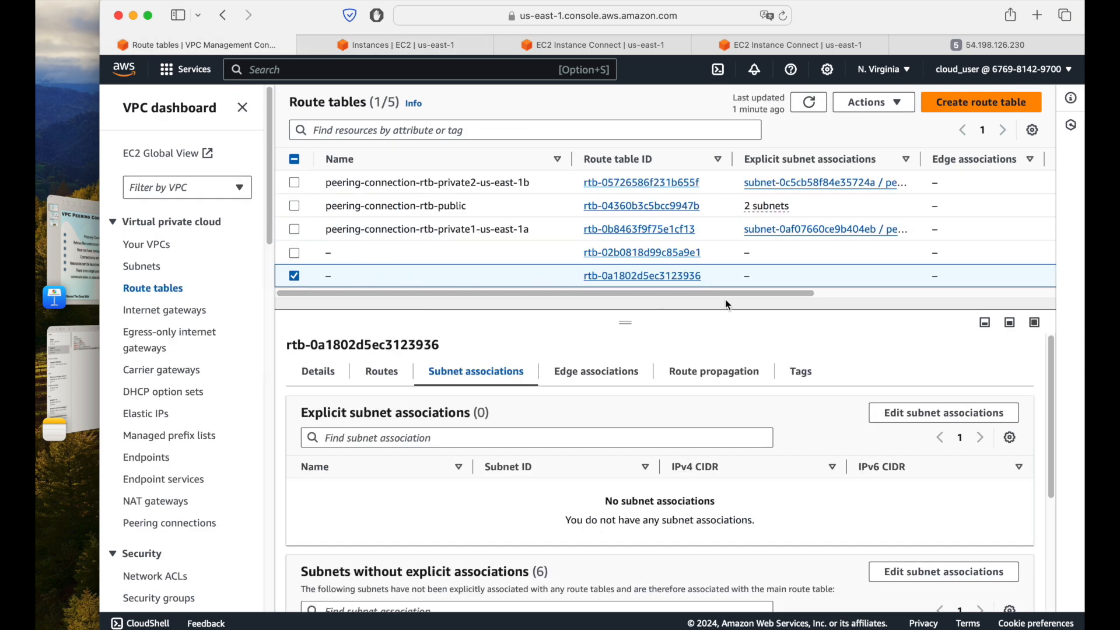
pyautogui.moveTo(723, 293)
pyautogui.mouseDown()
pyautogui.moveTo(1018, 310)
pyautogui.moveTo(635, 310)
pyautogui.moveTo(1039, 296)
pyautogui.moveTo(572, 309)
pyautogui.mouseUp()
pyautogui.click(943, 413)
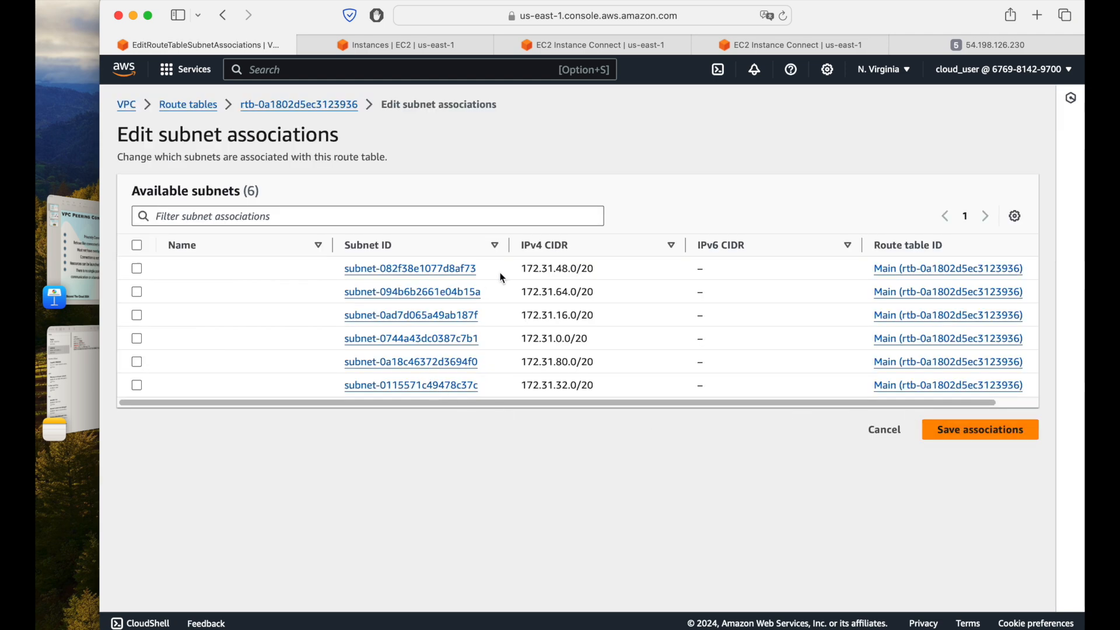
pyautogui.moveTo(510, 245); pyautogui.dragTo(609, 245)
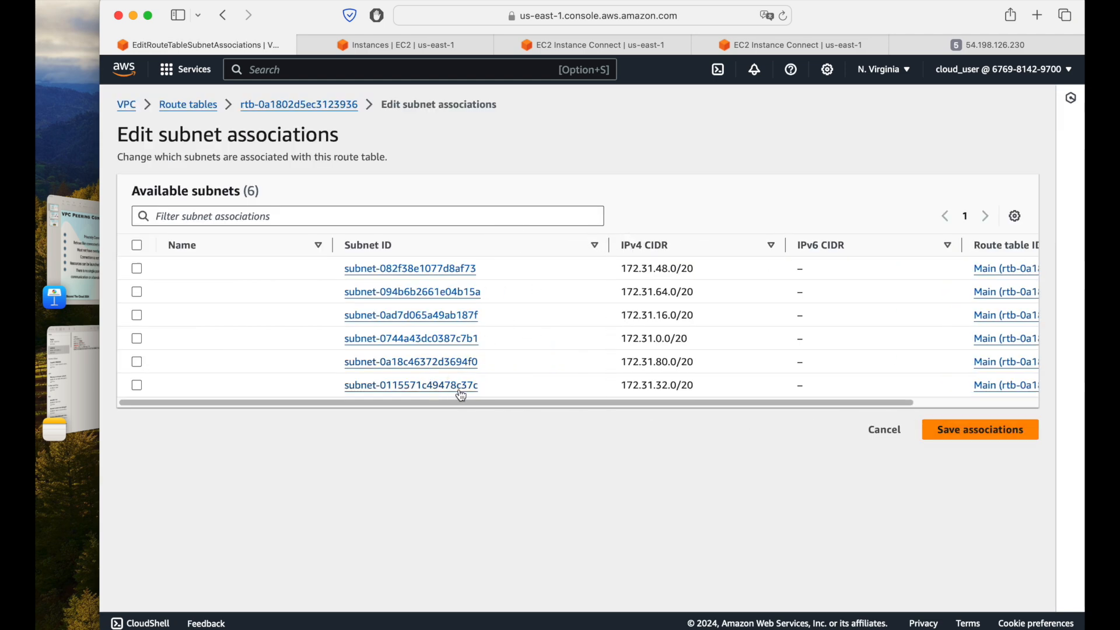
pyautogui.click(439, 46)
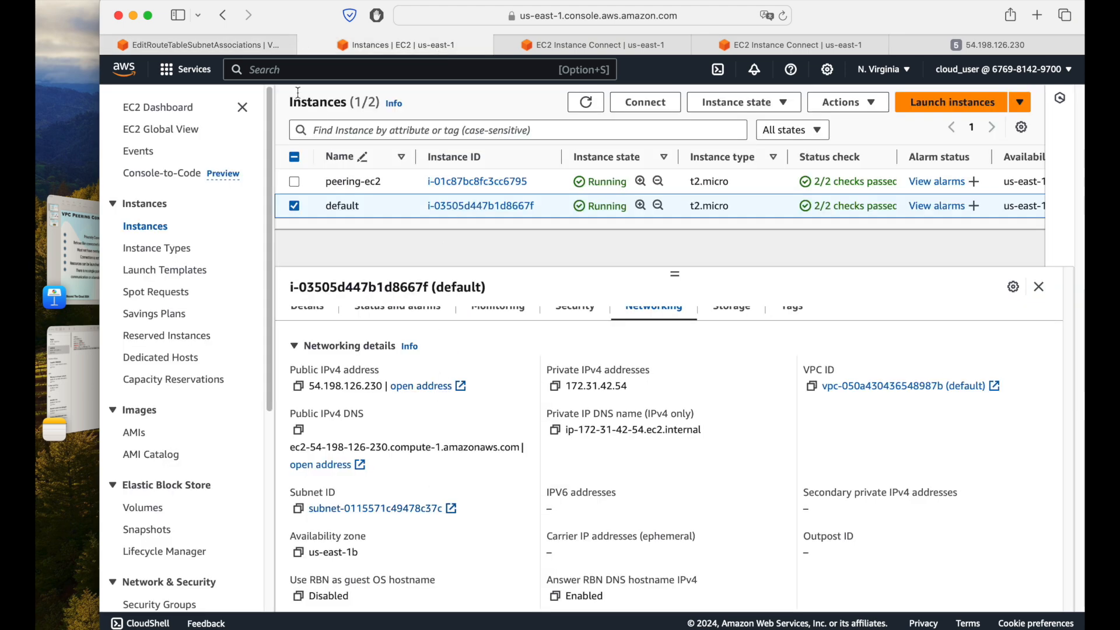
pyautogui.click(242, 46)
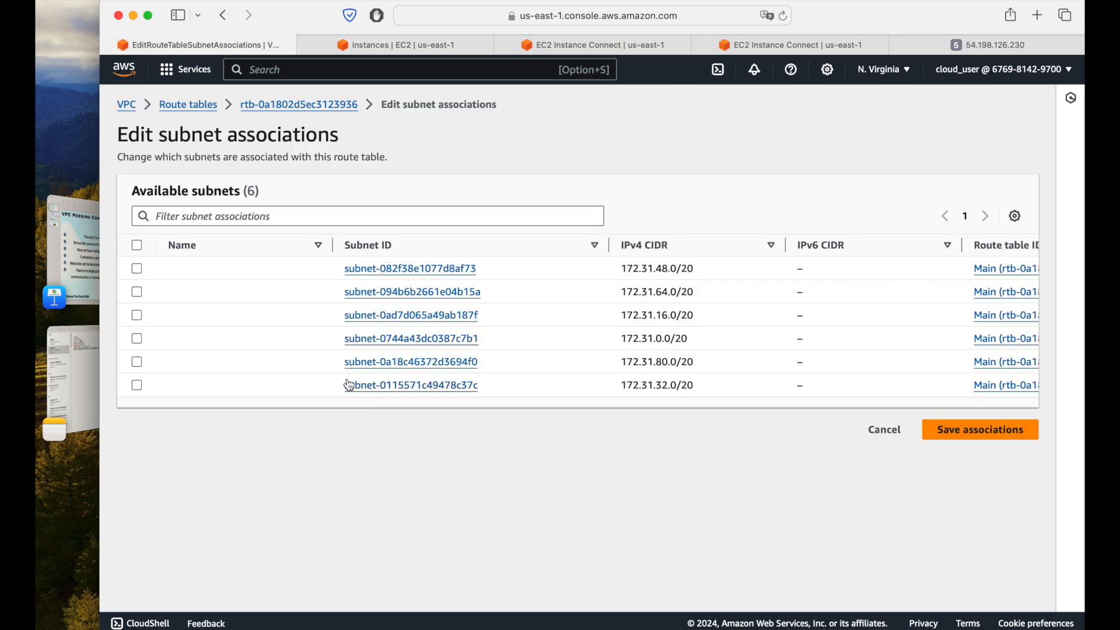
pyautogui.click(138, 387)
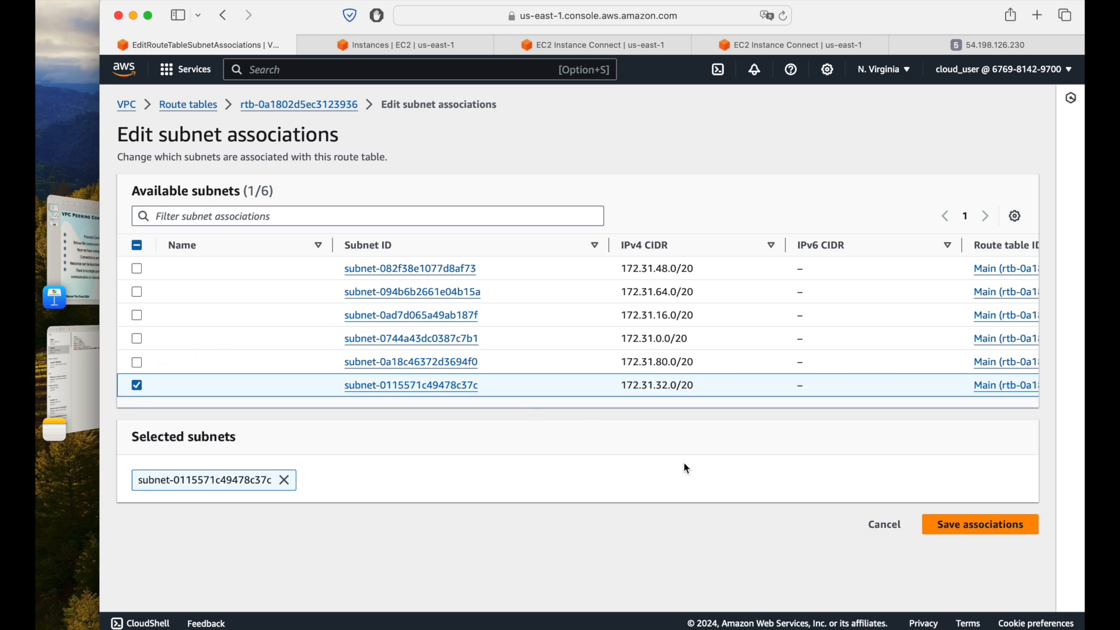
pyautogui.click(137, 245)
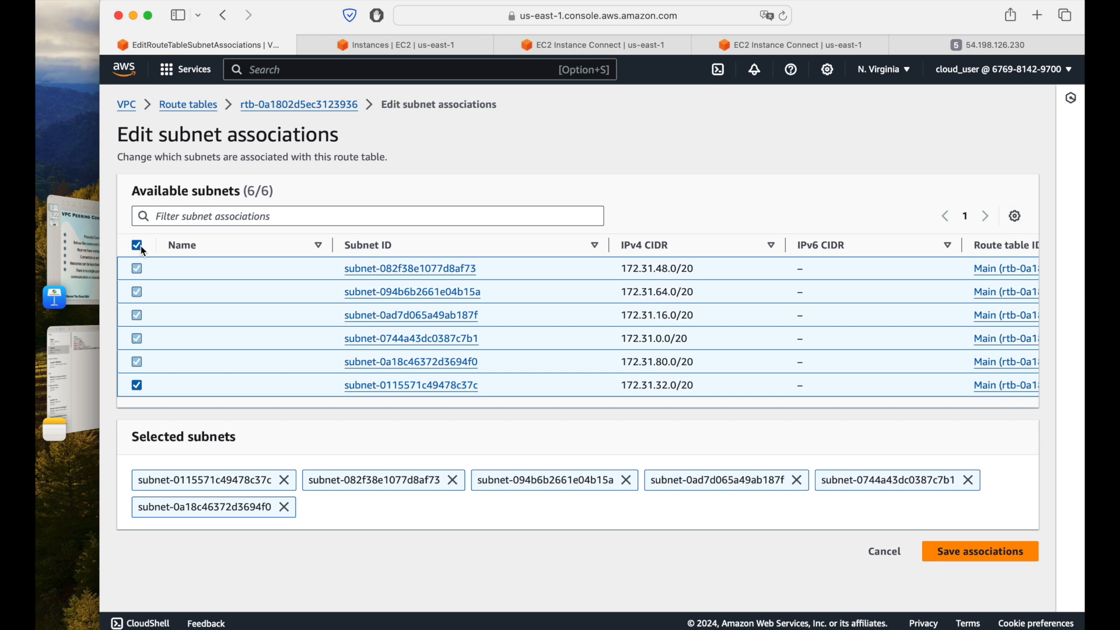
pyautogui.click(1008, 559)
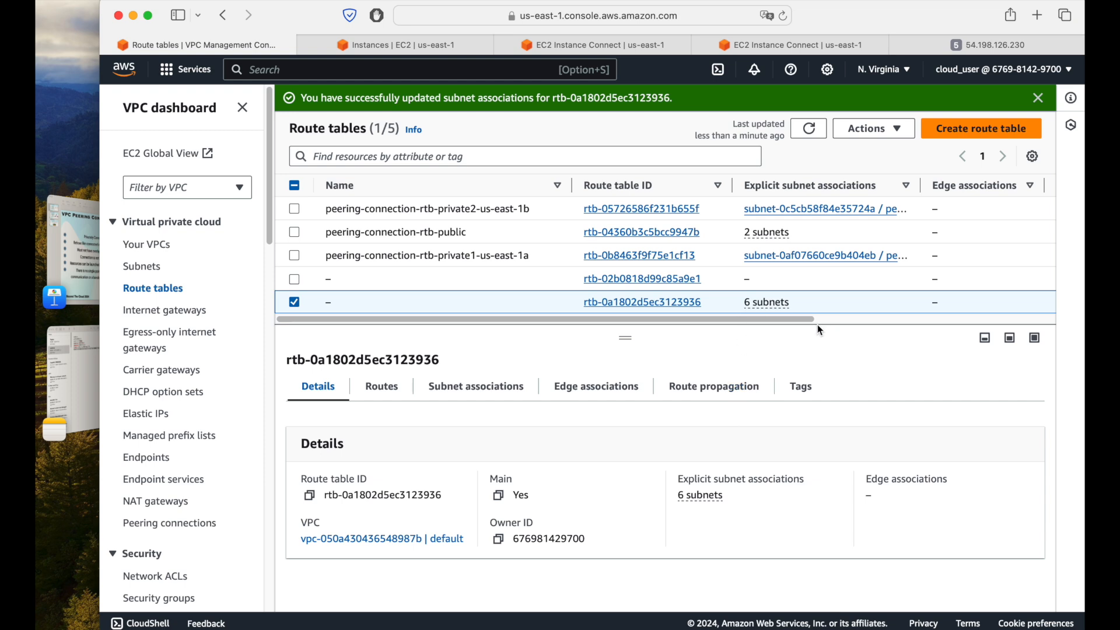
pyautogui.click(809, 128)
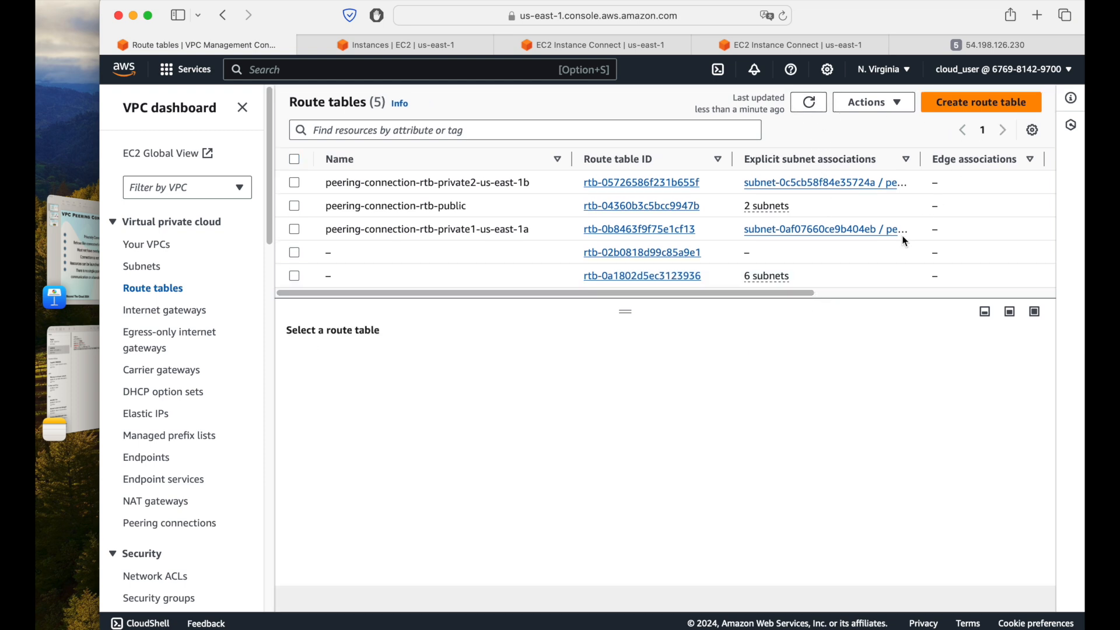
# Step: Run curl 172.31.42.54/ again in the peering-ec2 terminal session and interrupt it
pyautogui.click(786, 45)
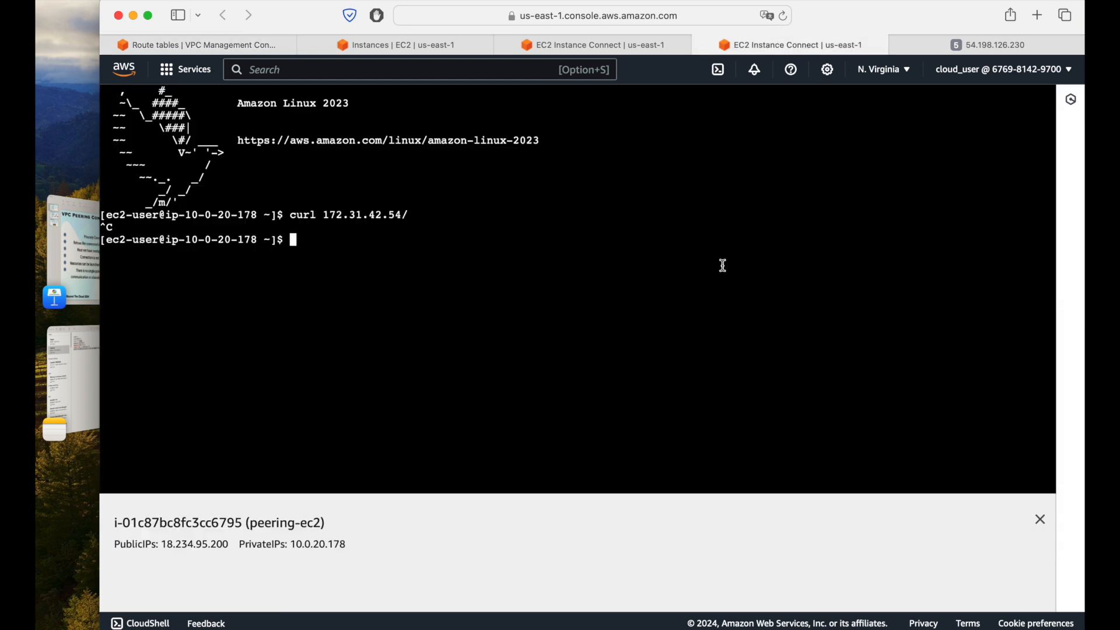
pyautogui.press('Up')
pyautogui.press('Return')
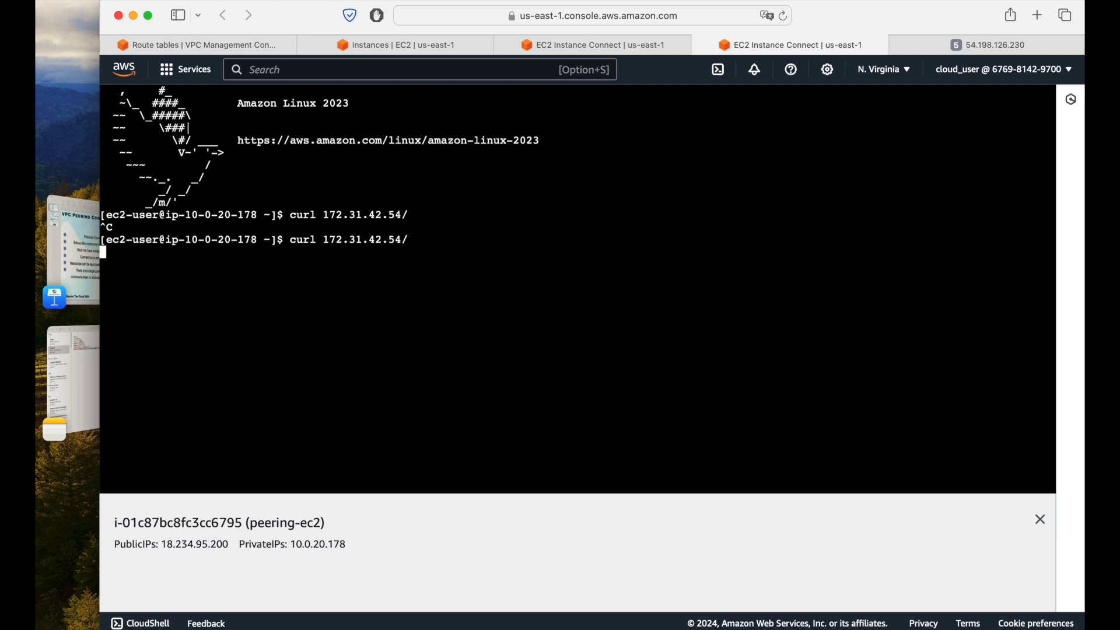
pyautogui.hotkey('ctrl', 'c')
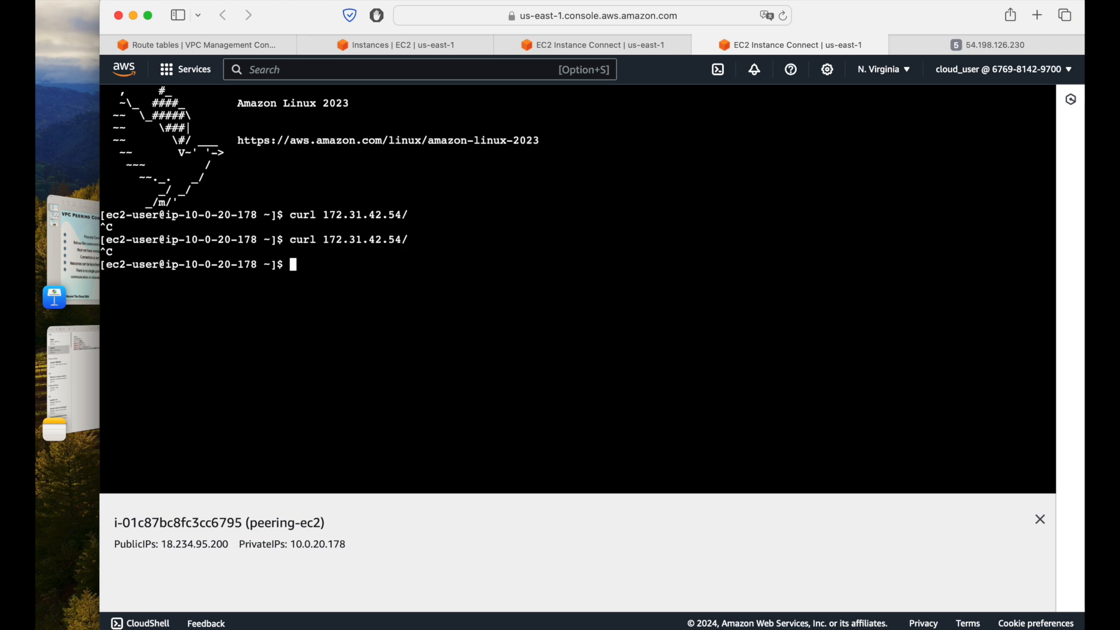
# Step: Refresh the route tables and check the details and VPC column of peering-connection-rtb-public
pyautogui.click(231, 47)
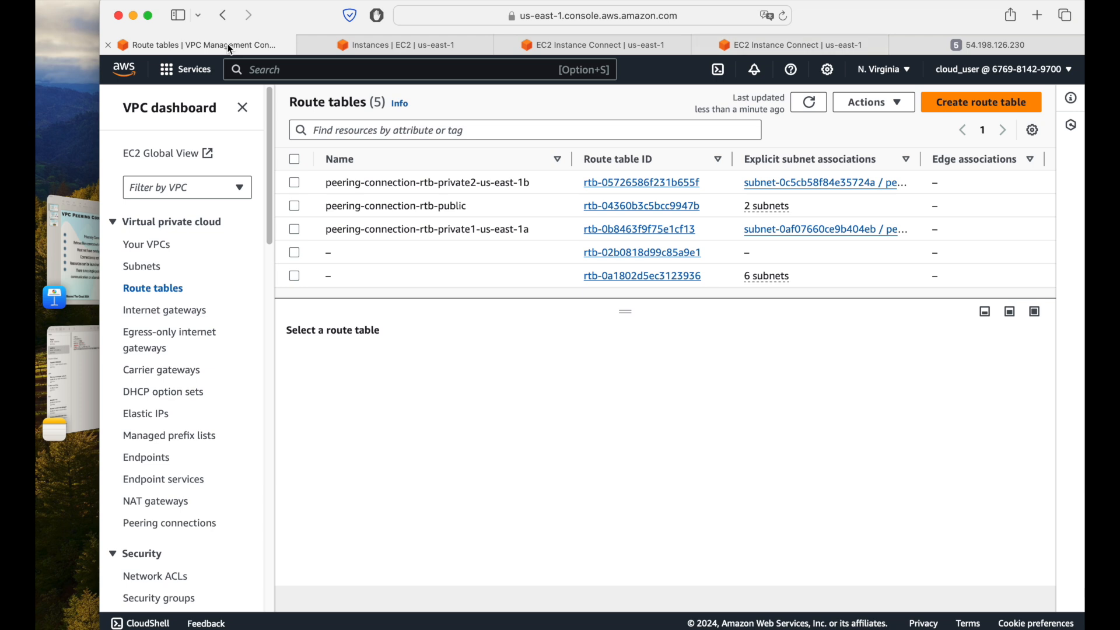
pyautogui.click(810, 105)
pyautogui.click(501, 212)
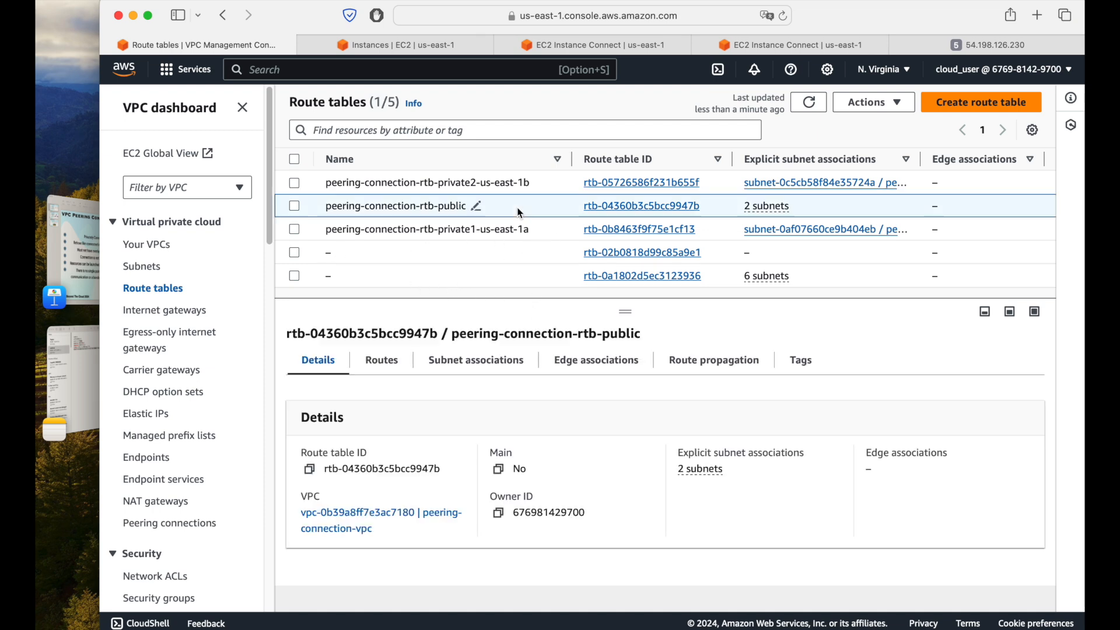
pyautogui.moveTo(634, 304)
pyautogui.mouseDown()
pyautogui.moveTo(636, 329)
pyautogui.moveTo(633, 314)
pyautogui.mouseUp()
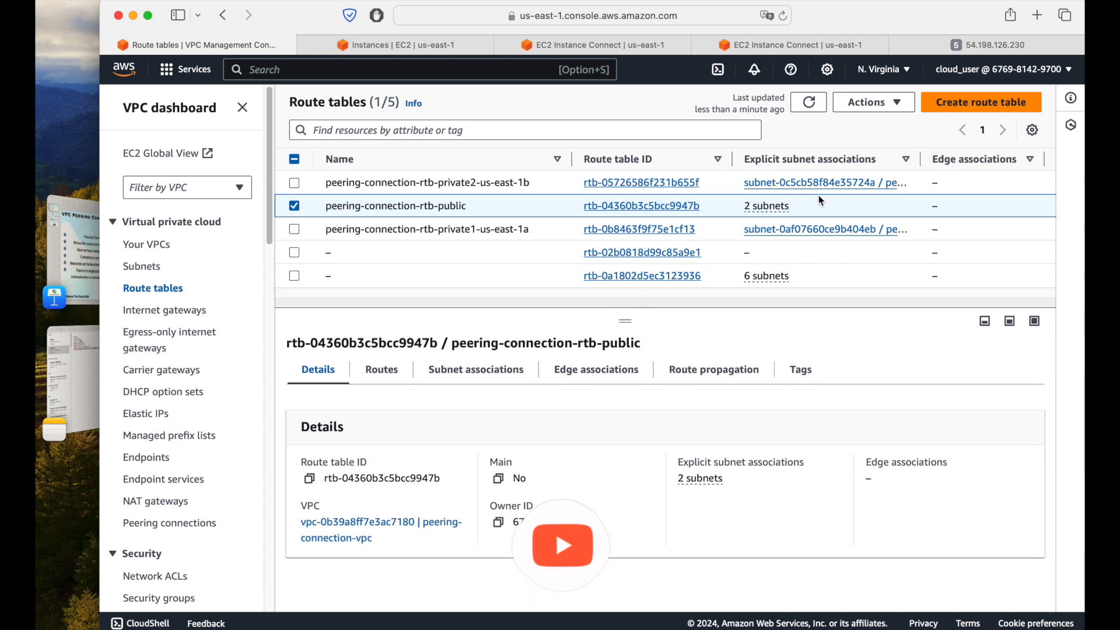
pyautogui.click(809, 102)
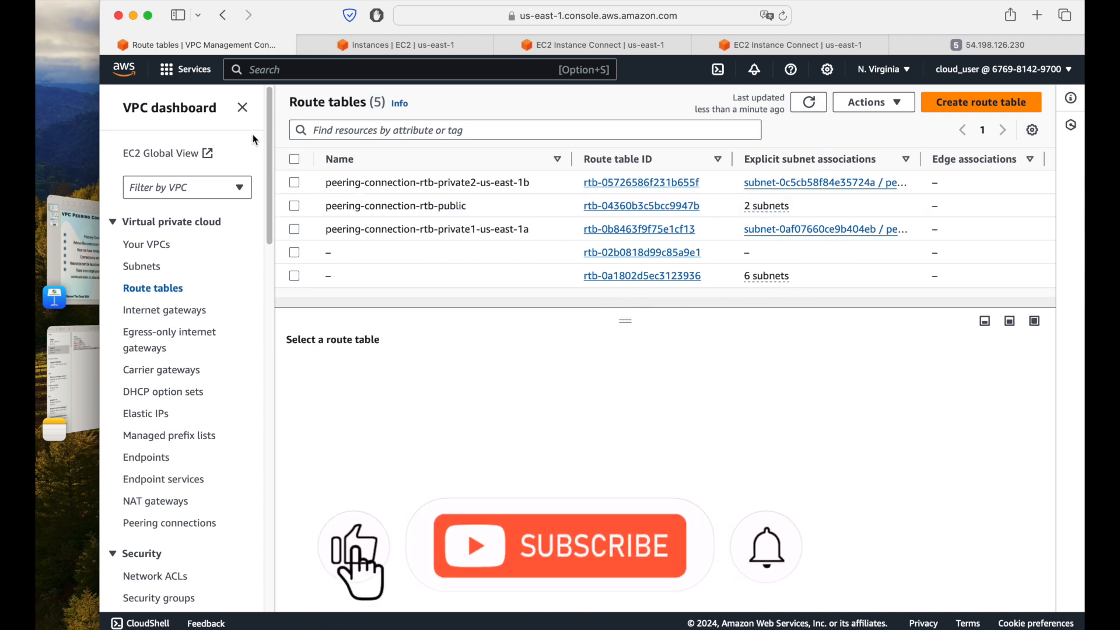
pyautogui.click(242, 107)
pyautogui.click(385, 208)
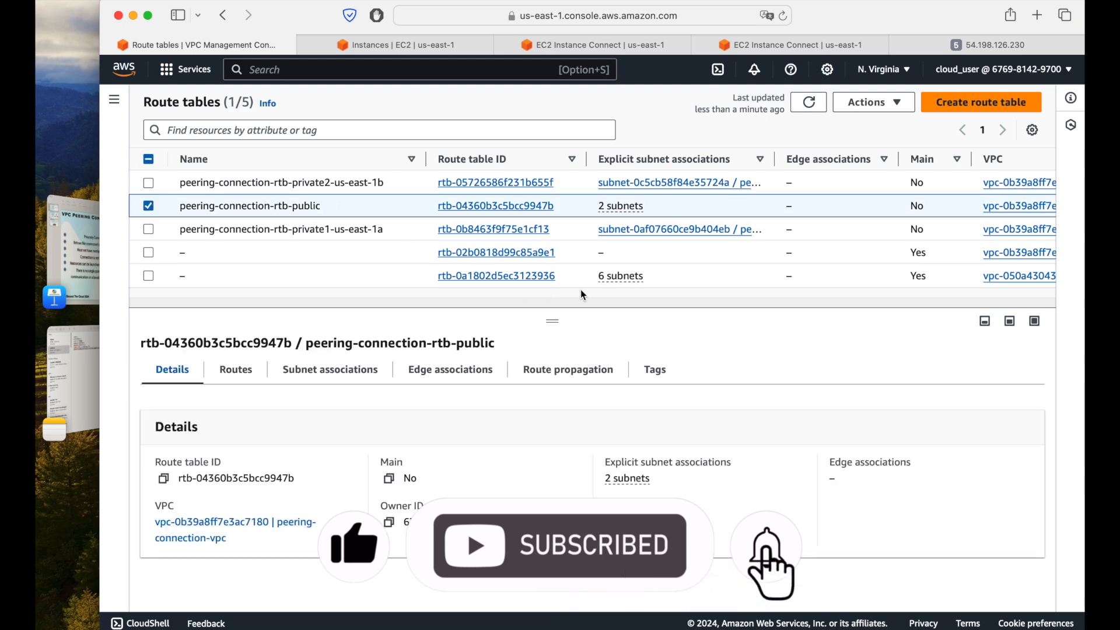
pyautogui.moveTo(925, 205); pyautogui.dragTo(1082, 218)
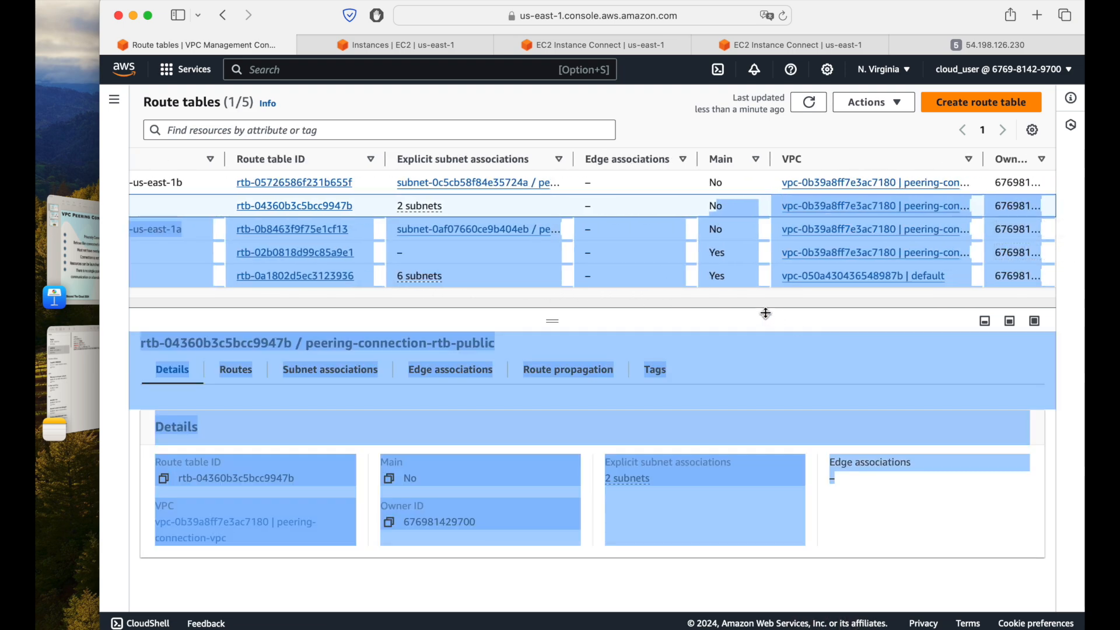
pyautogui.click(689, 207)
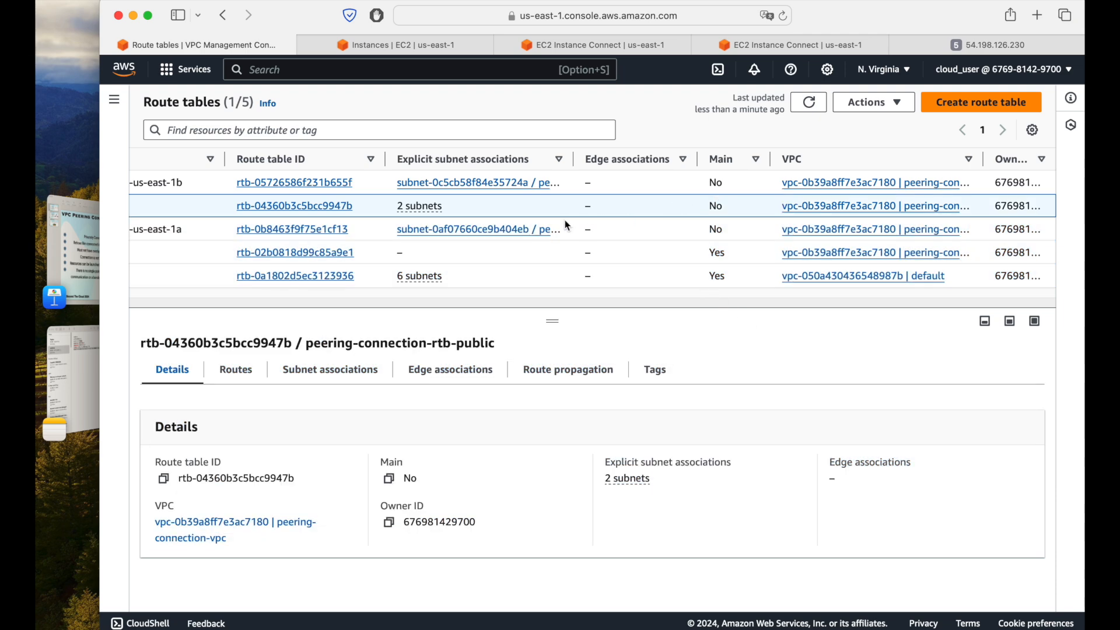
pyautogui.moveTo(541, 208); pyautogui.dragTo(126, 197)
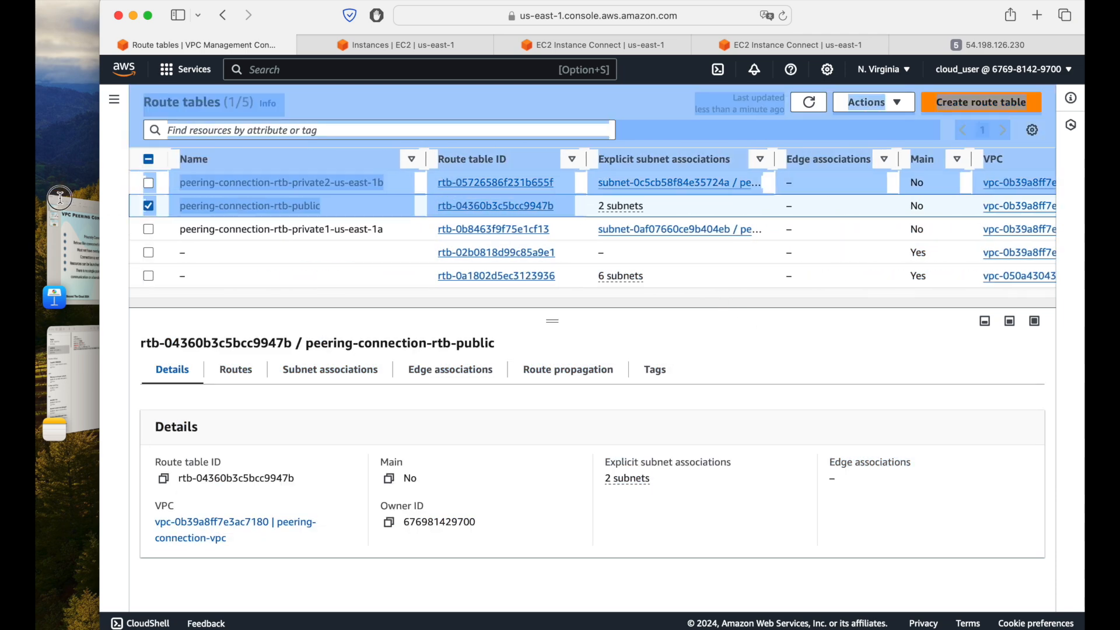
pyautogui.click(382, 207)
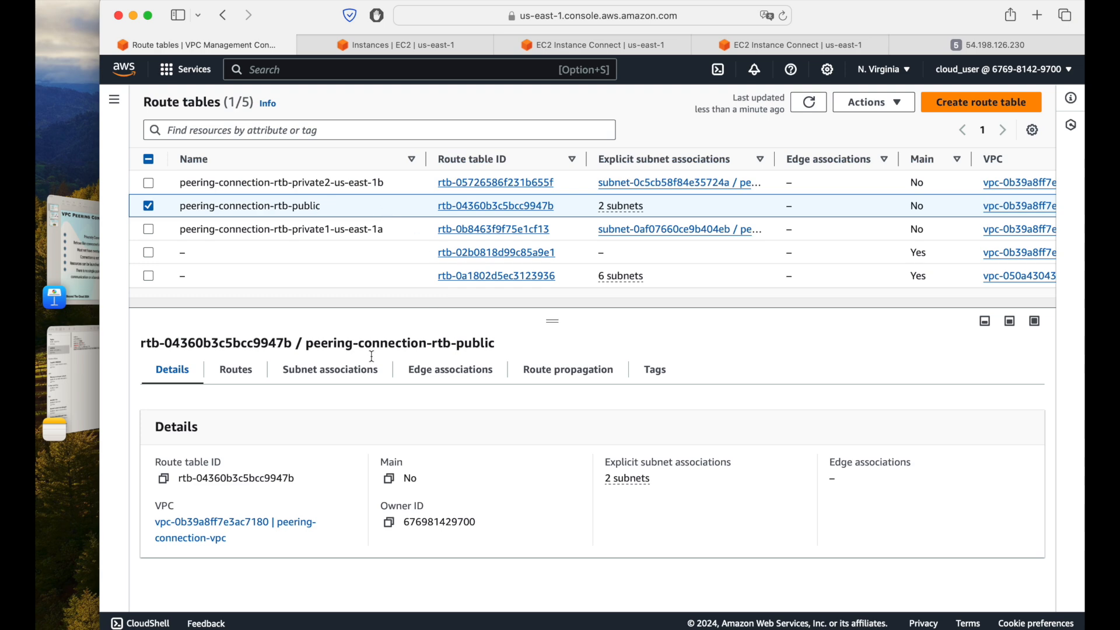
# Step: Review the explicit subnet associations of the peering-connection-rtb-public route table
pyautogui.click(346, 370)
pyautogui.scroll(-3, 689, 490)
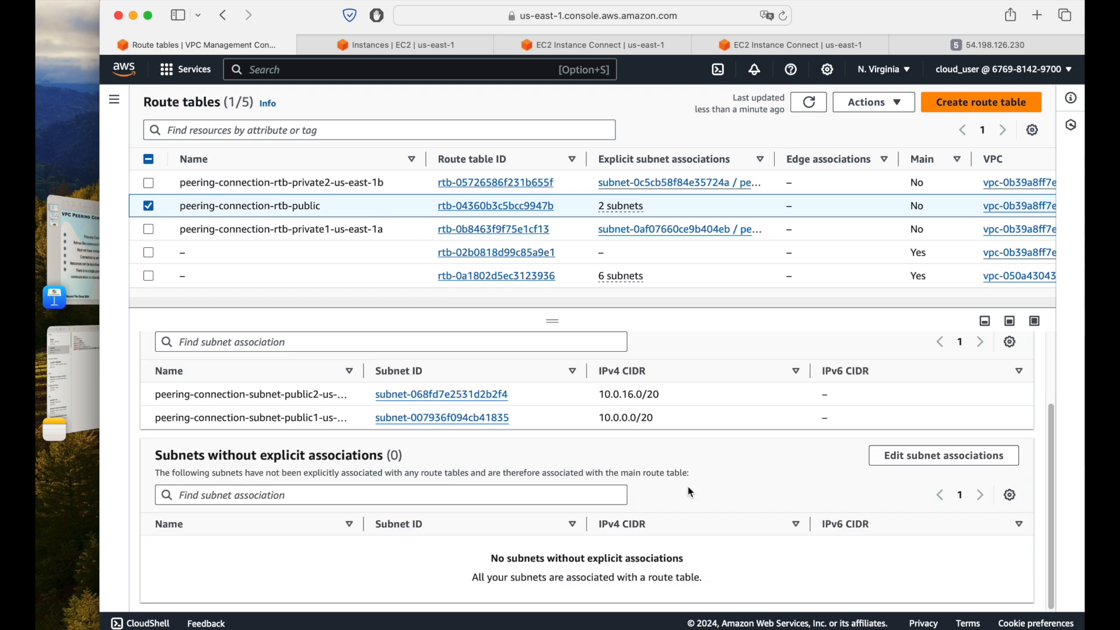
pyautogui.scroll(3, 688, 487)
# Step: Compare the destinations and targets in peering-connection-rtb-public's routes with the private IP address used in the peering-ec2 curl command
pyautogui.click(228, 371)
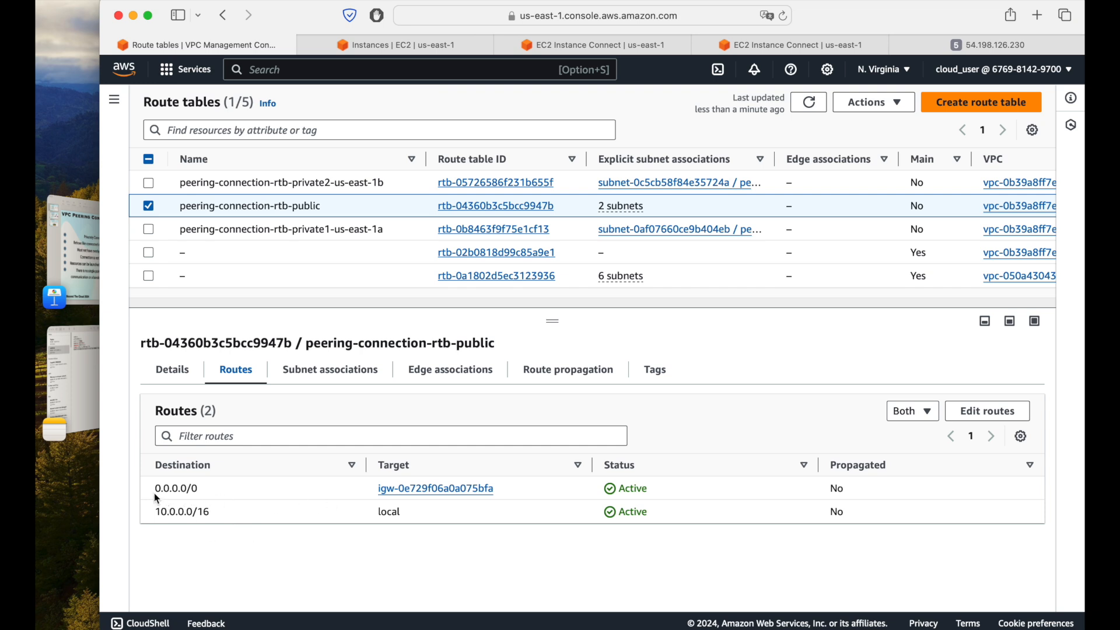
pyautogui.moveTo(155, 490); pyautogui.dragTo(199, 493)
pyautogui.moveTo(151, 512); pyautogui.dragTo(220, 513)
pyautogui.moveTo(377, 513); pyautogui.dragTo(404, 513)
pyautogui.click(767, 42)
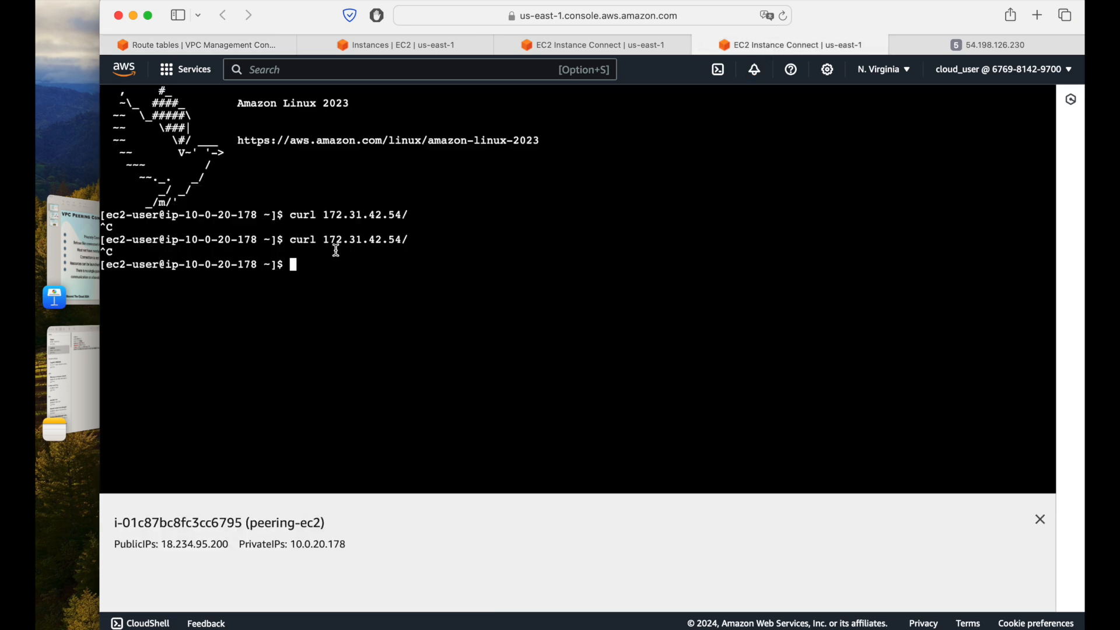
pyautogui.moveTo(325, 240); pyautogui.dragTo(402, 240)
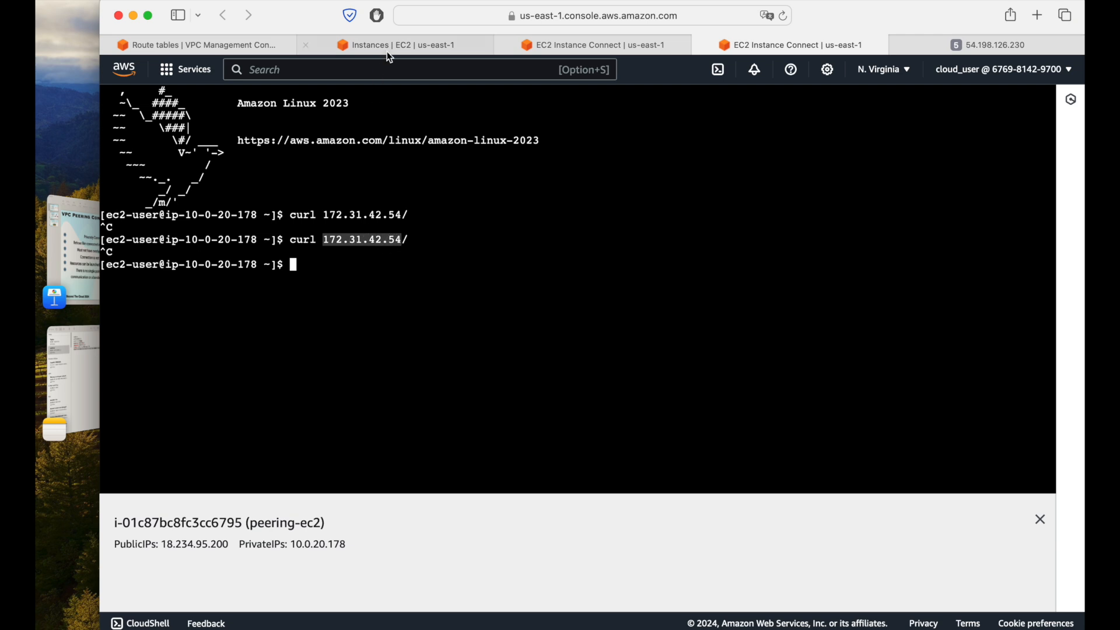
pyautogui.click(208, 49)
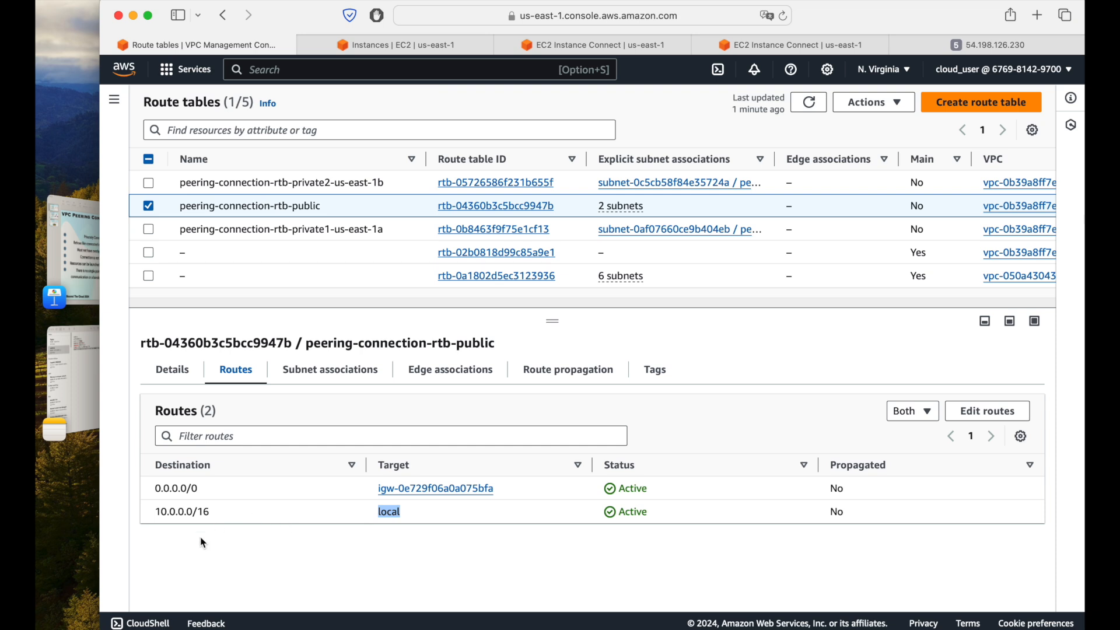
# Step: Open the routes of peering-connection-rtb-public for editing and add a blank route entry
pyautogui.click(445, 538)
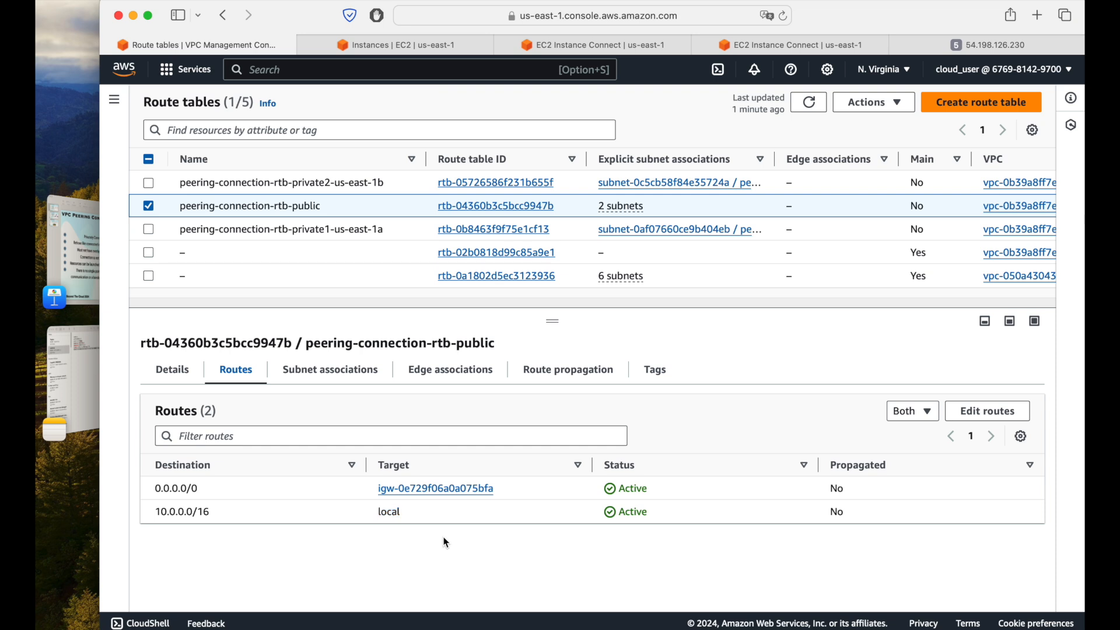
pyautogui.click(995, 419)
pyautogui.click(193, 323)
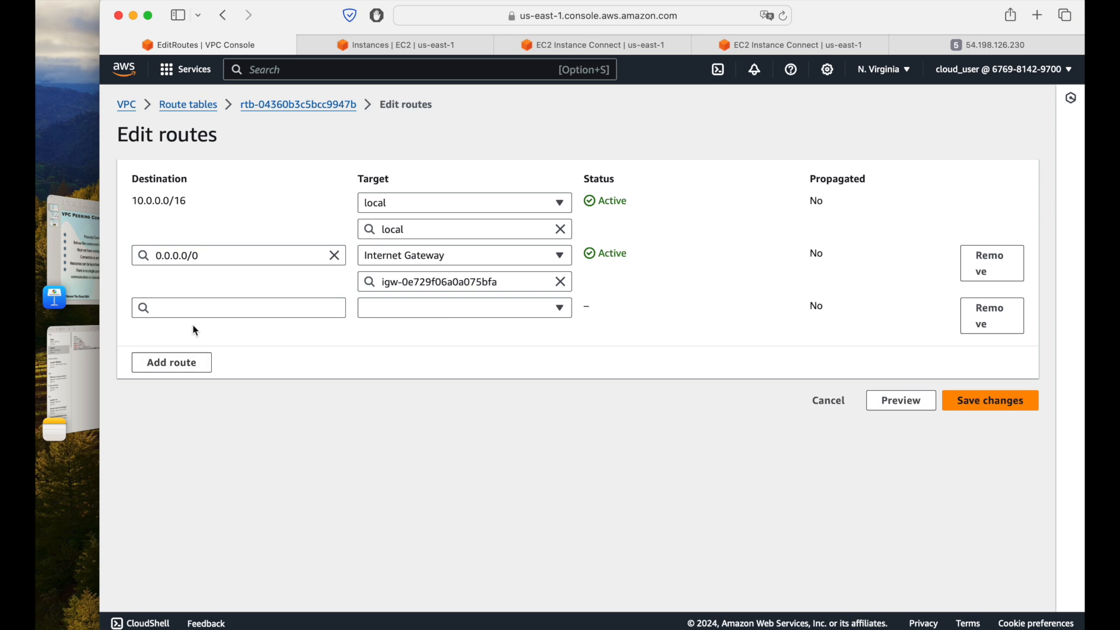
pyautogui.click(233, 311)
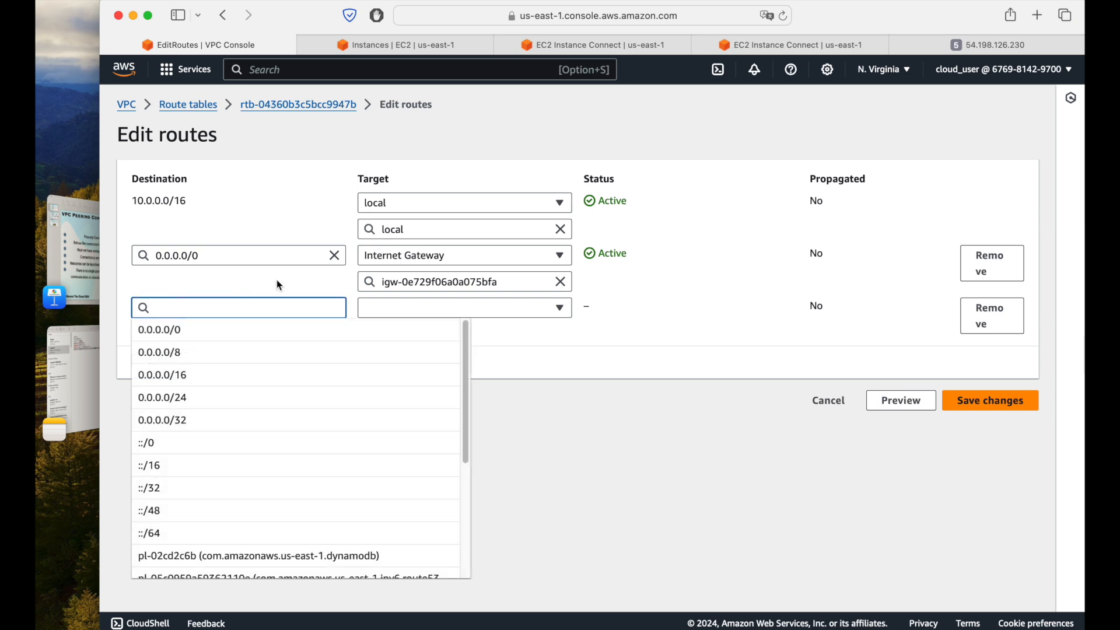
# Step: Open the VPC list in a separate browser tab and copy the default VPC's IPv4 CIDR
pyautogui.click(433, 49)
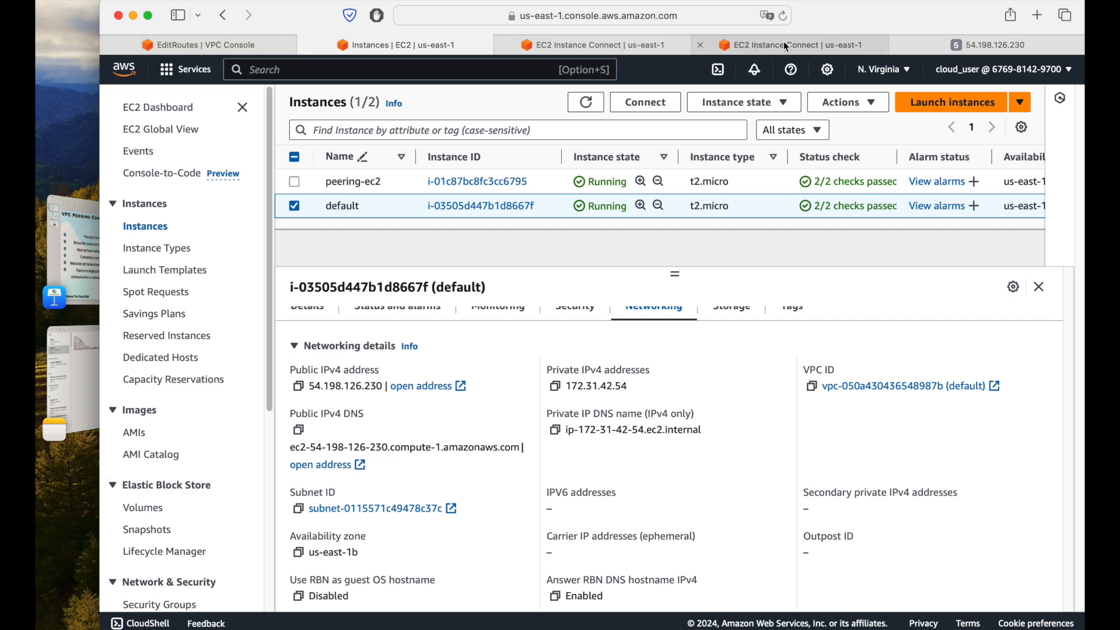
pyautogui.click(240, 44)
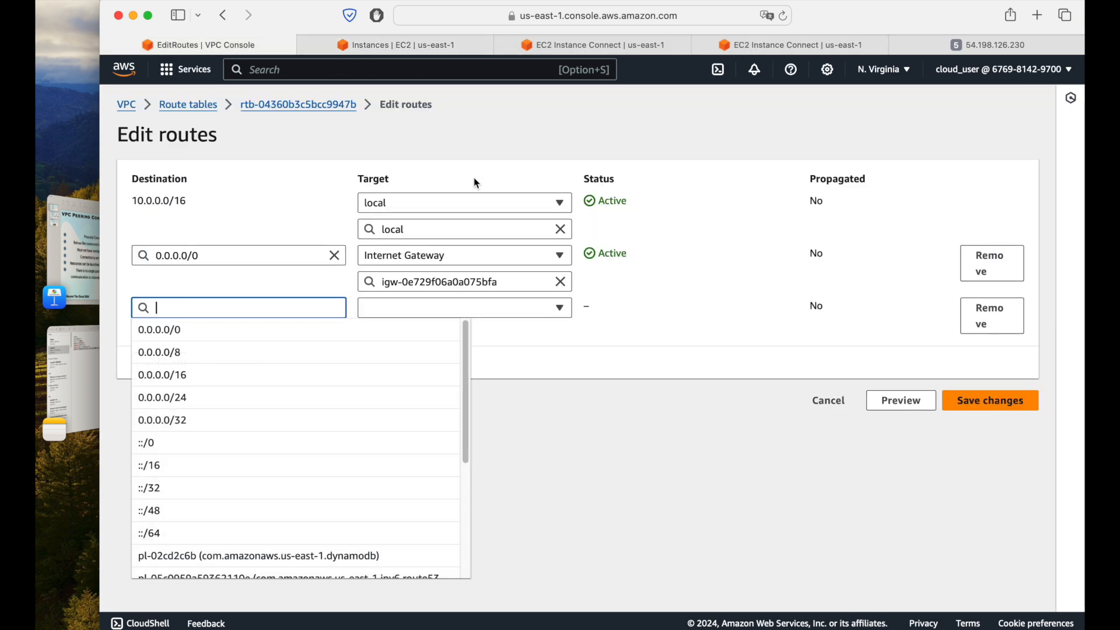
pyautogui.keyDown('super'); pyautogui.click(128, 105); pyautogui.keyUp('super')
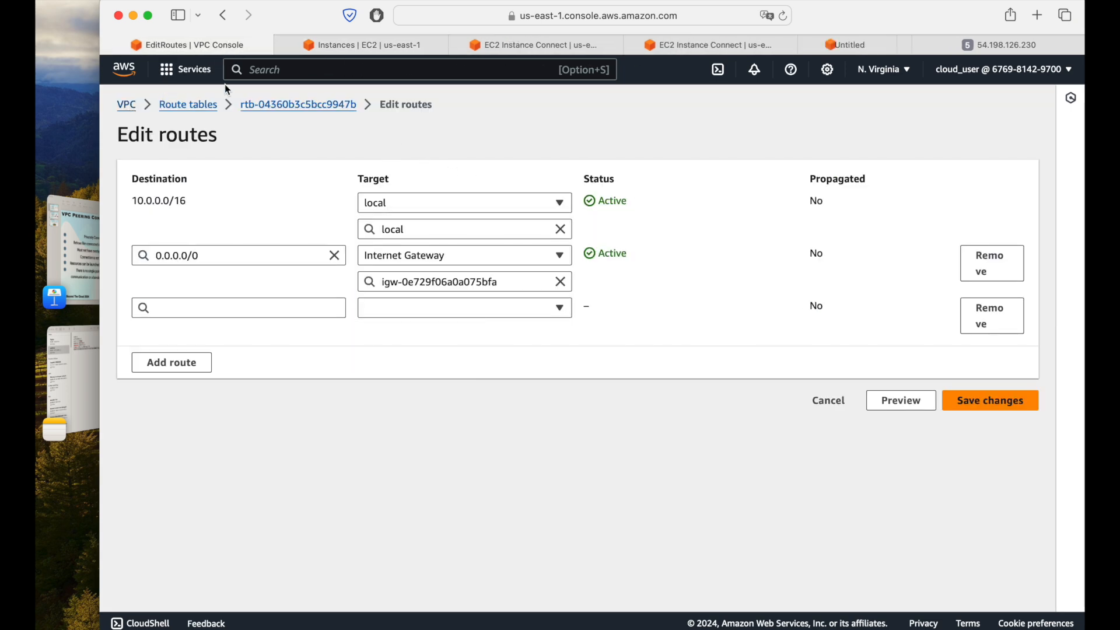
pyautogui.click(827, 46)
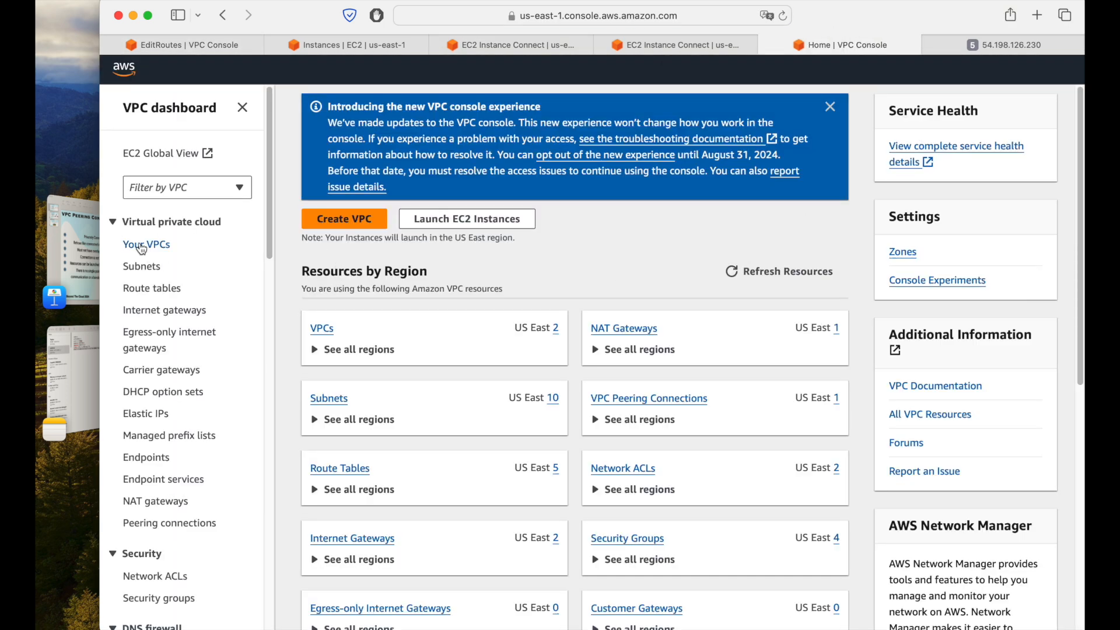
pyautogui.click(142, 245)
pyautogui.click(295, 182)
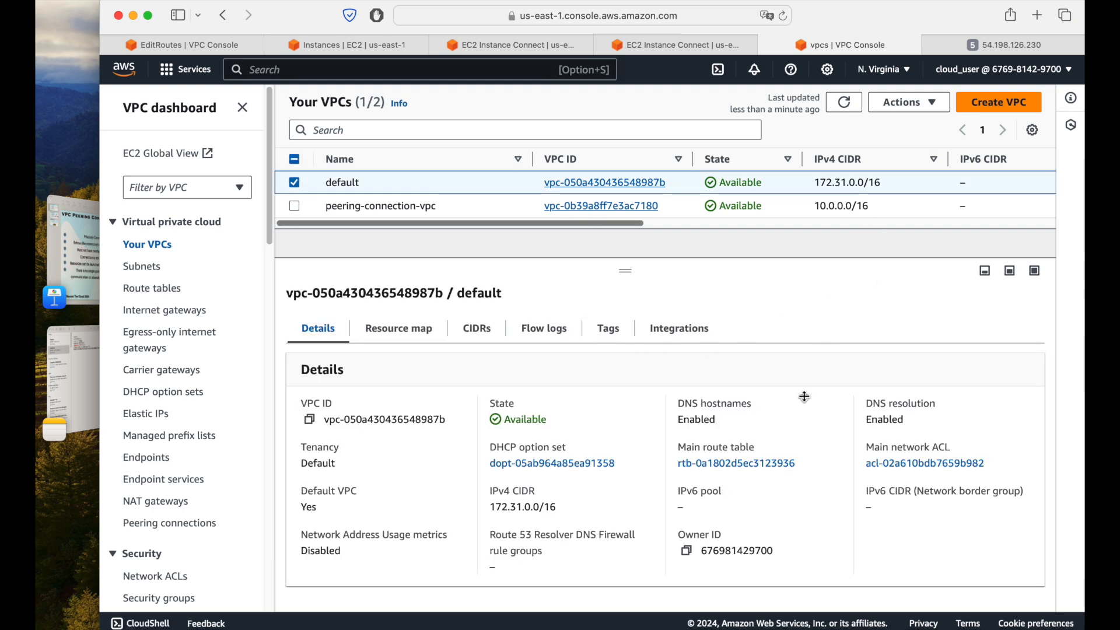
pyautogui.moveTo(490, 506)
pyautogui.mouseDown()
pyautogui.moveTo(561, 501)
pyautogui.moveTo(490, 496)
pyautogui.moveTo(492, 506)
pyautogui.mouseUp()
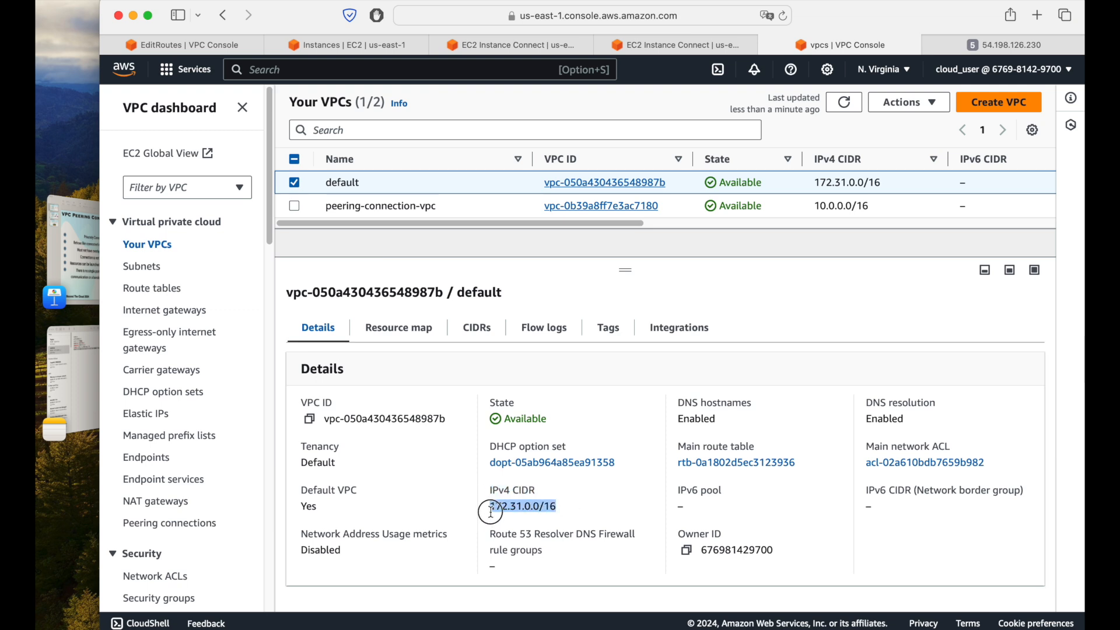
pyautogui.press('super+c')
# Step: Set the destination of peering-connection-rtb-public's blank route entry to the copied CIDR 172.31.0.0/16
pyautogui.click(183, 42)
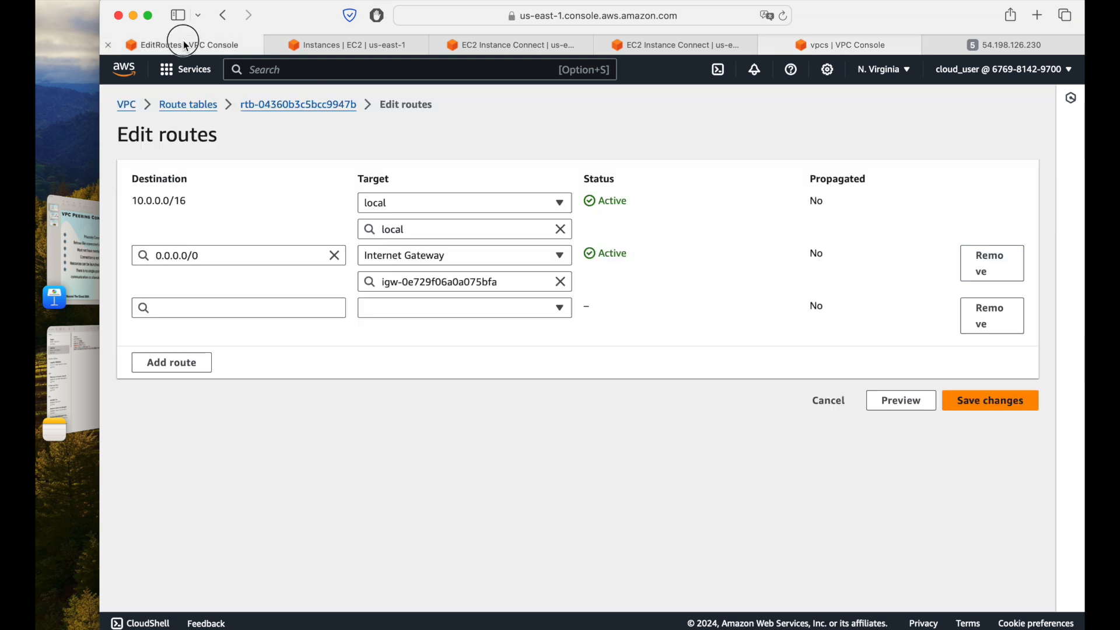
pyautogui.click(224, 309)
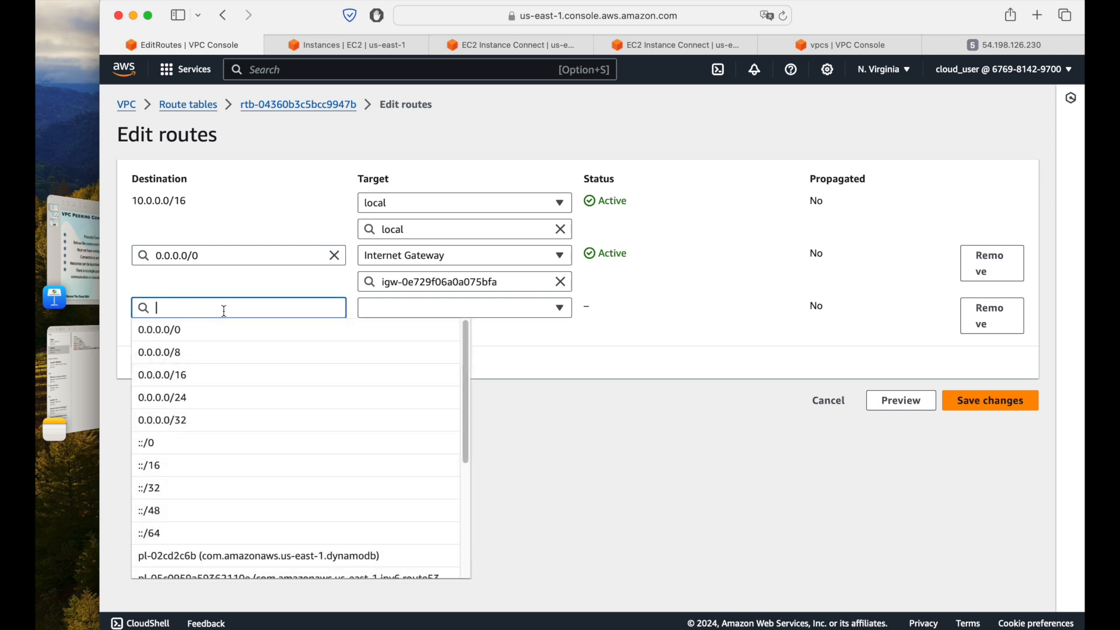
pyautogui.press('super+v')
pyautogui.click(391, 356)
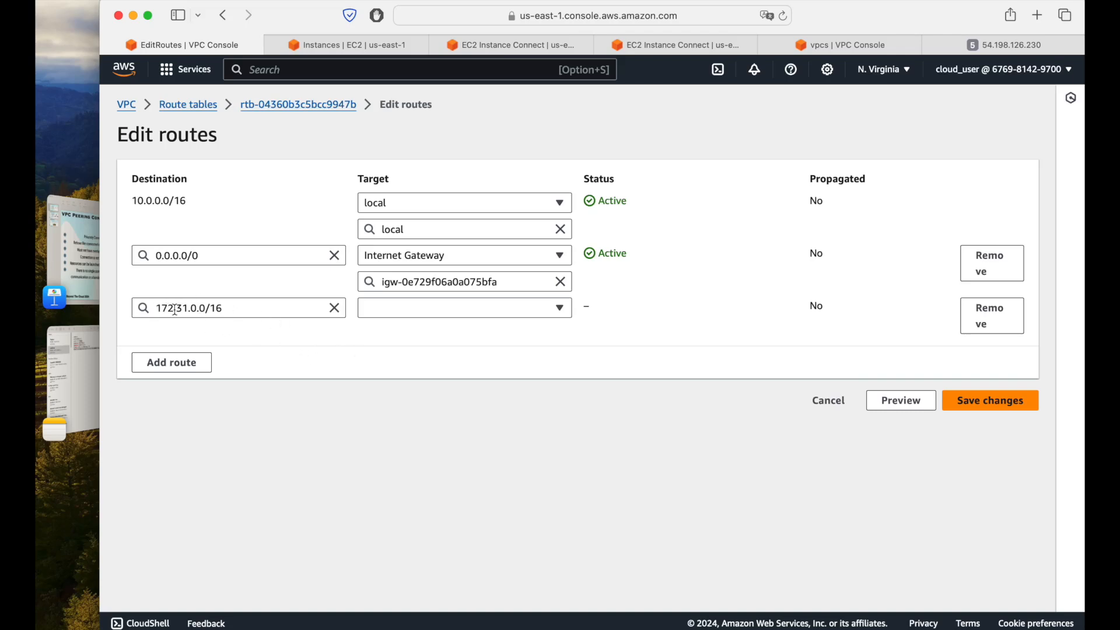
# Step: Target the 172.31.0.0/16 route at Peering Connection pcx-03dd2e4e28e7881e0 and save the route changes
pyautogui.click(449, 309)
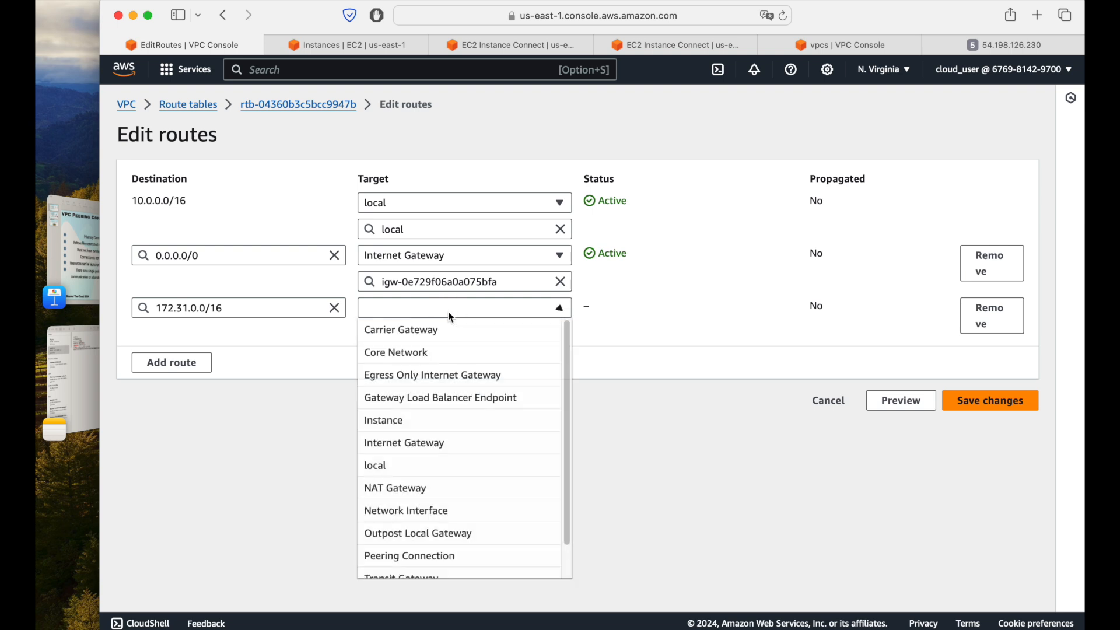
pyautogui.click(438, 555)
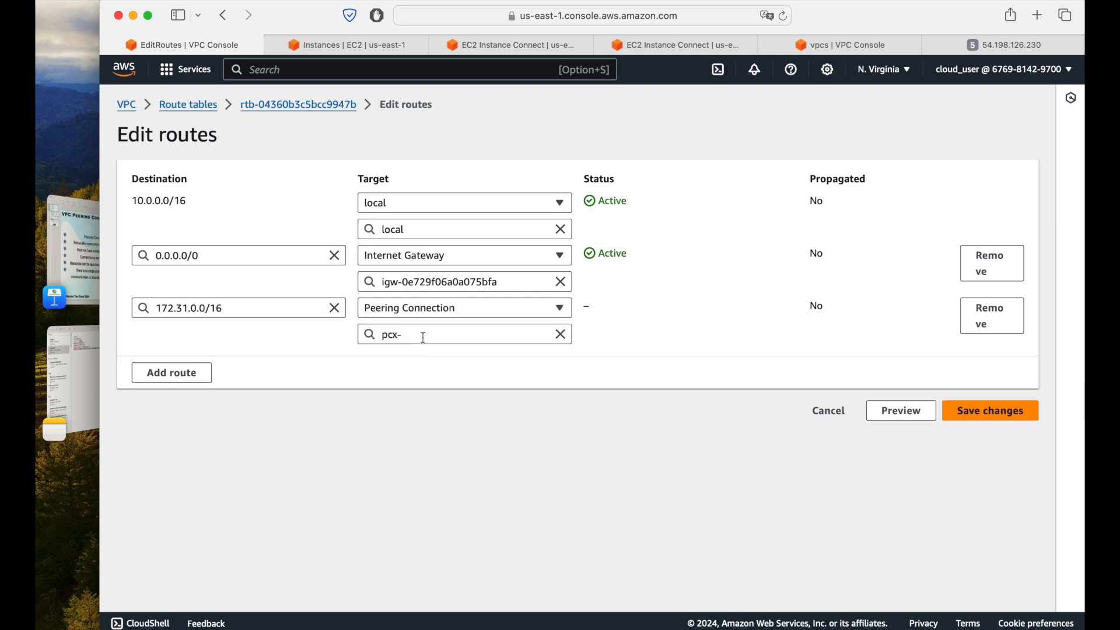
pyautogui.click(423, 337)
pyautogui.click(432, 381)
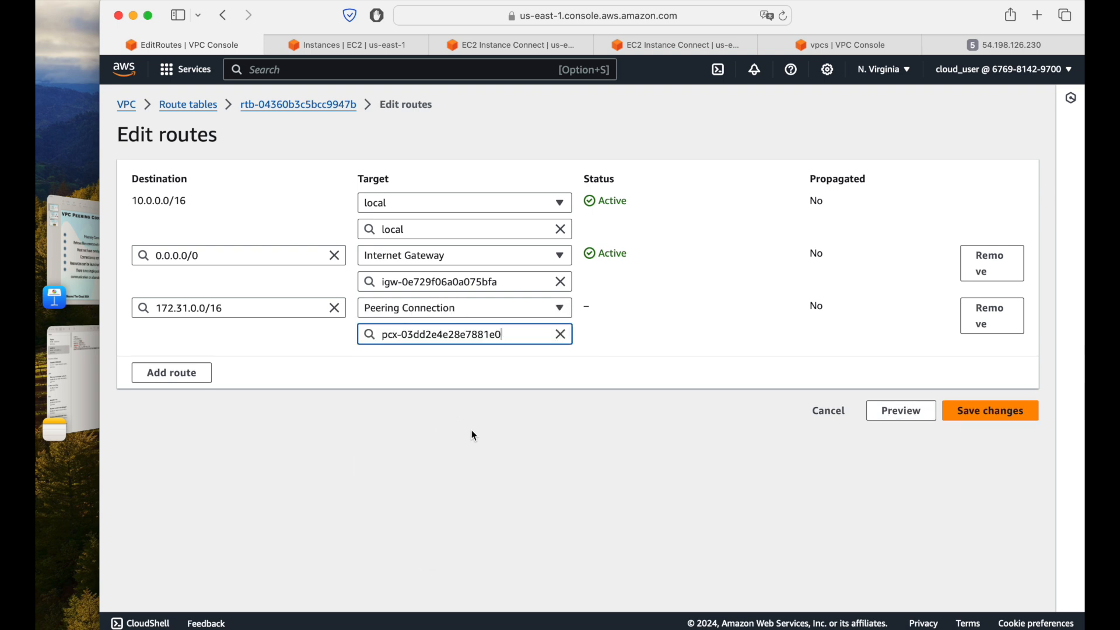
pyautogui.click(966, 411)
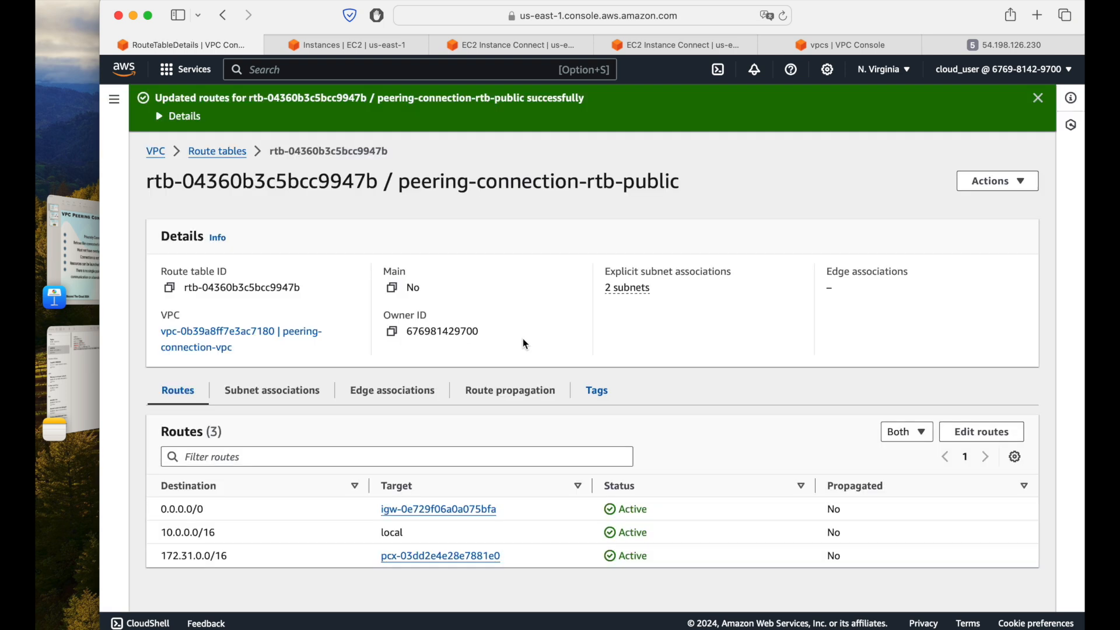
# Step: Dismiss the notification and review the local and peering destinations in peering-connection-rtb-public's routes
pyautogui.click(1038, 98)
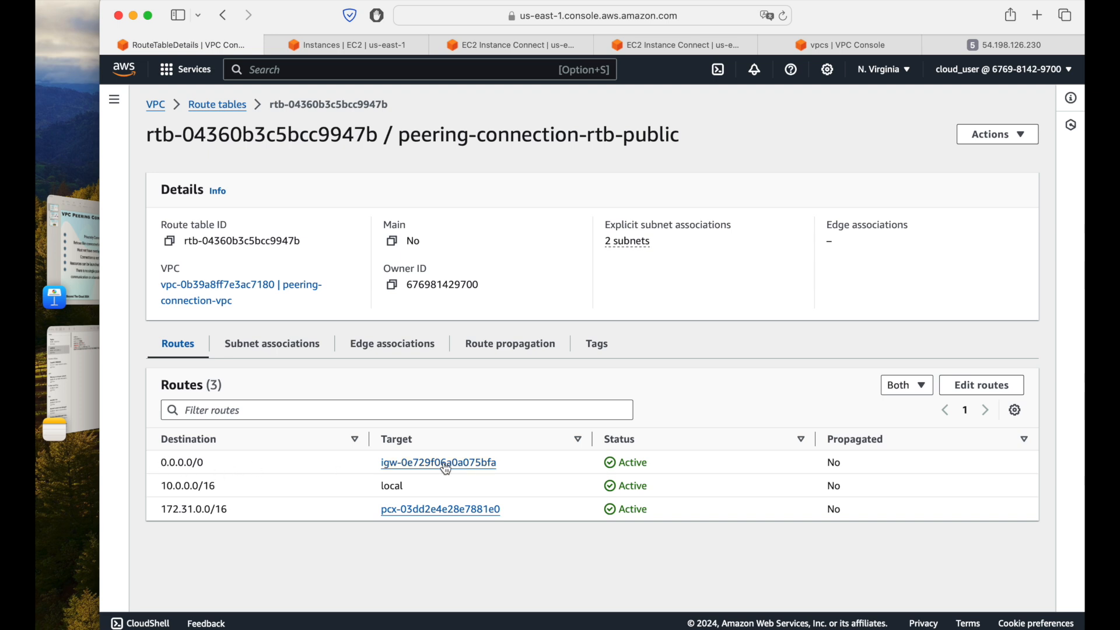
pyautogui.moveTo(163, 486); pyautogui.dragTo(231, 484)
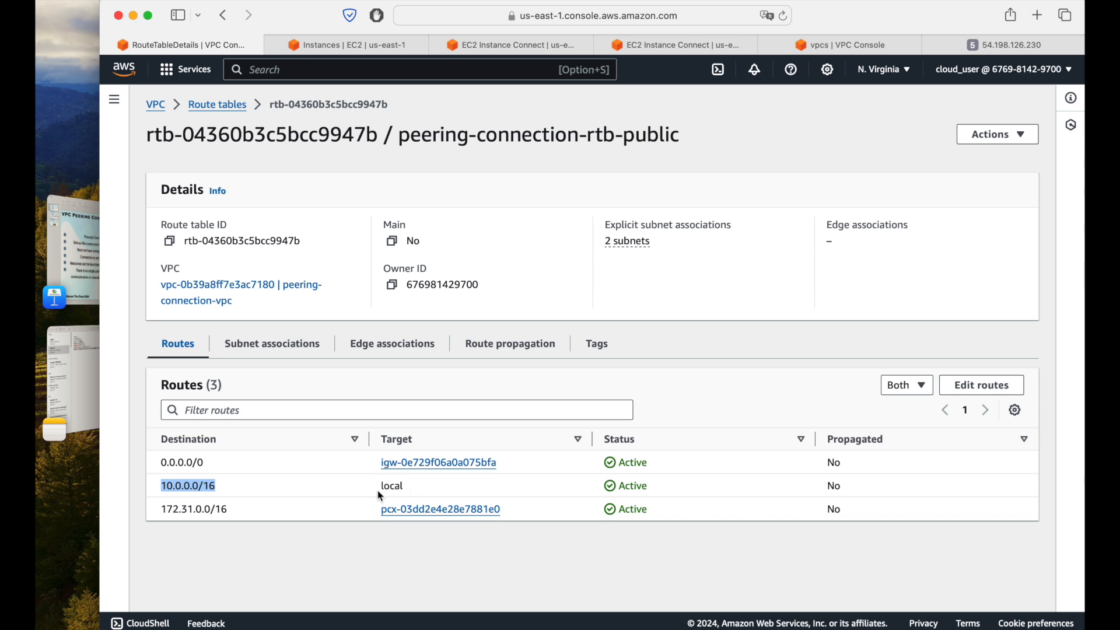
pyautogui.moveTo(380, 490); pyautogui.dragTo(464, 488)
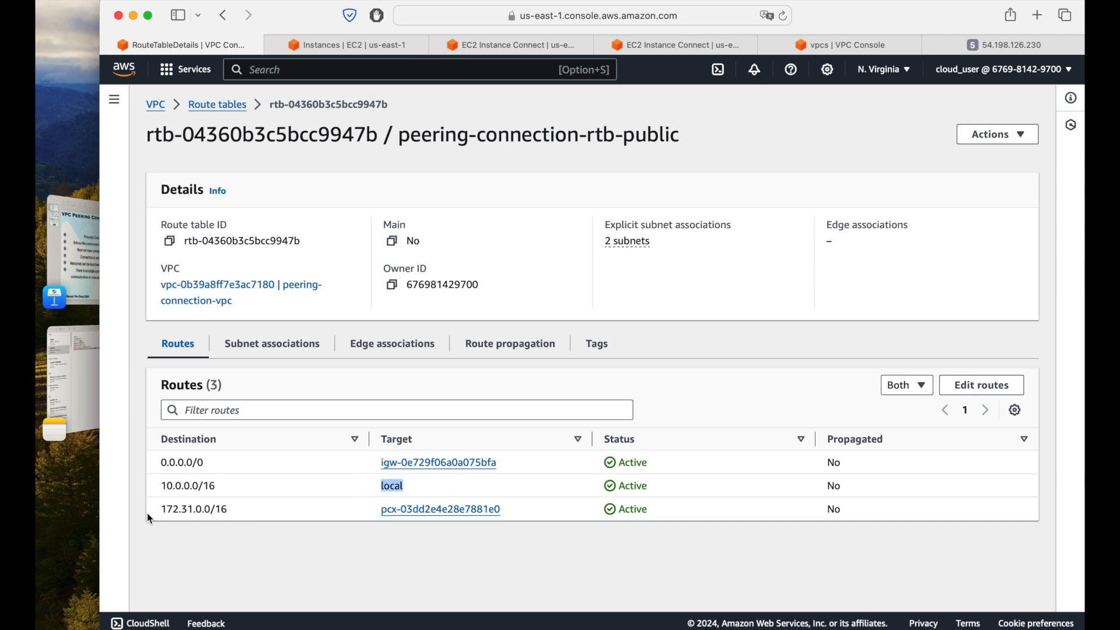
pyautogui.moveTo(159, 510); pyautogui.dragTo(230, 513)
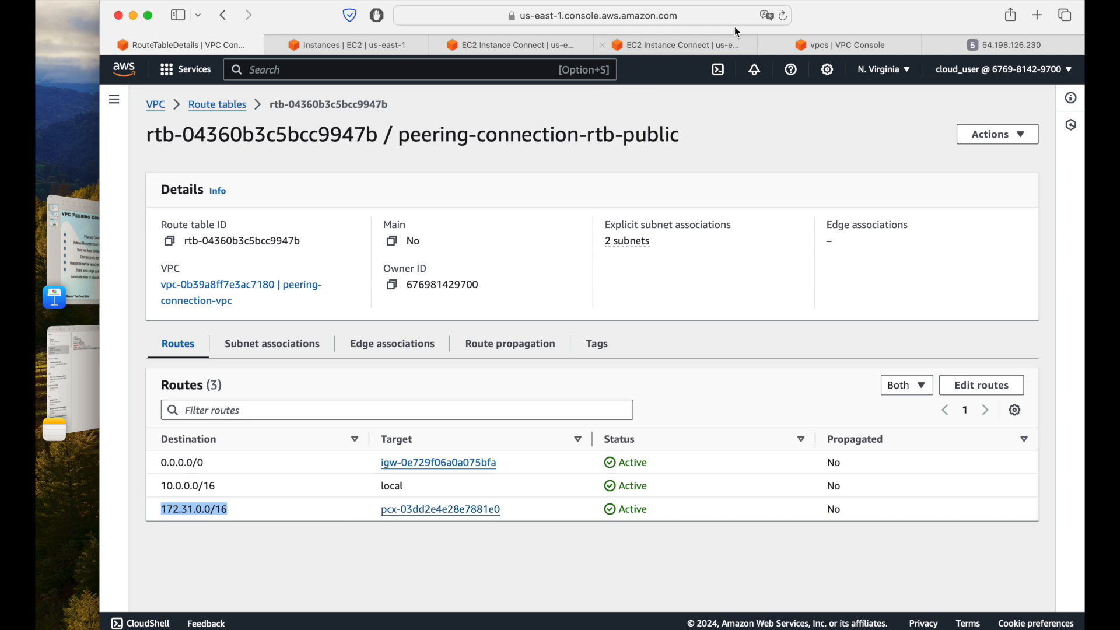
# Step: Rerun curl 172.31.42.54/ in the peering-ec2 terminal to test private access, and interrupt the command
pyautogui.click(719, 47)
pyautogui.press('Up')
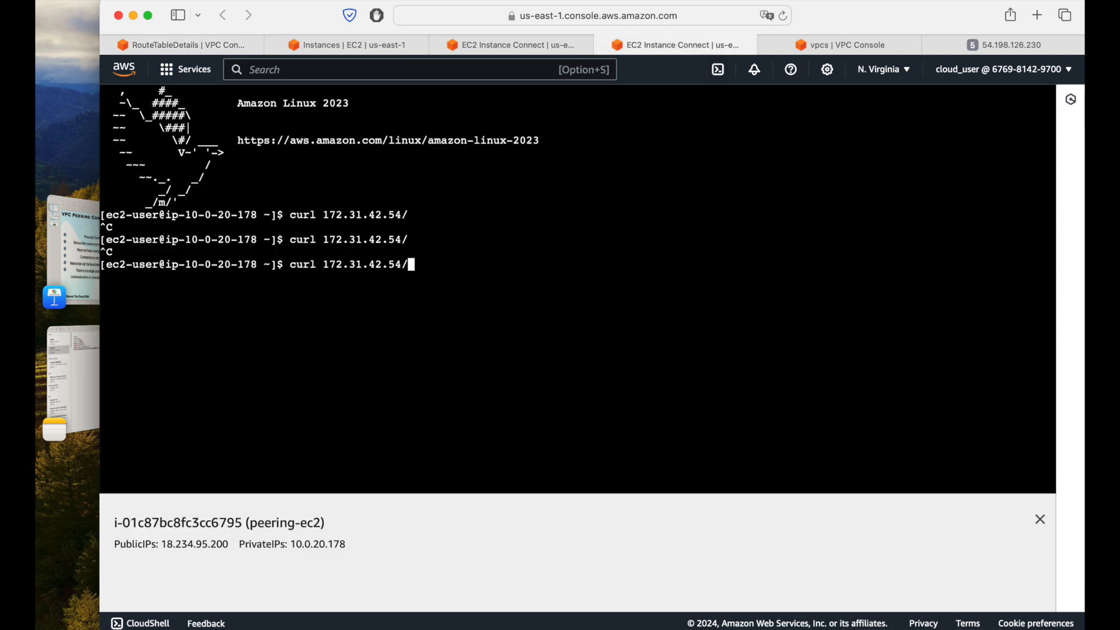
pyautogui.press('Return')
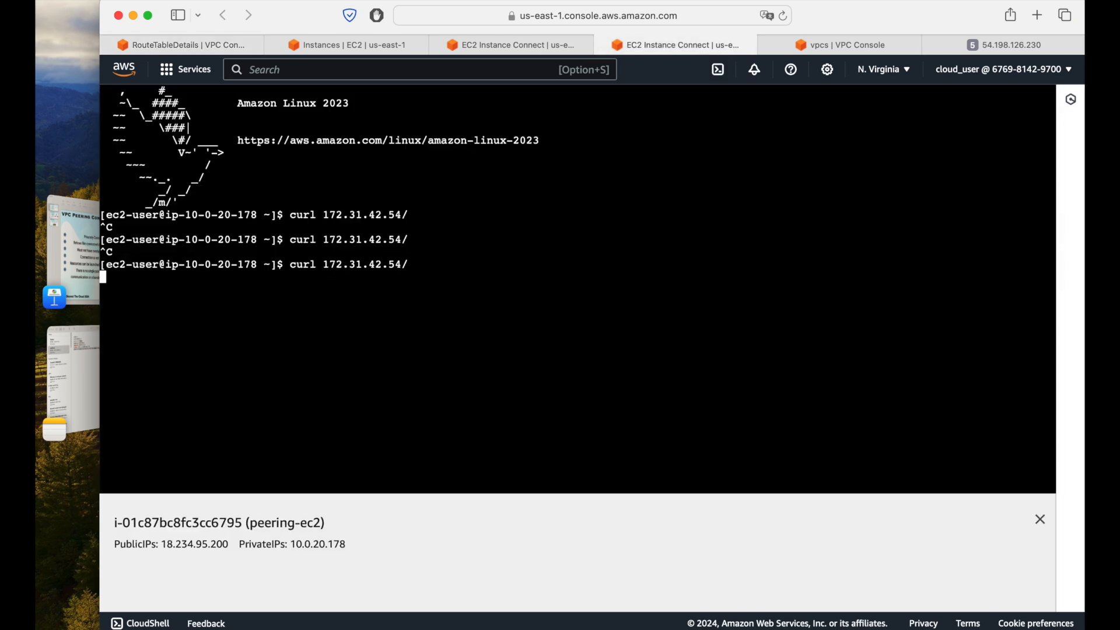
pyautogui.hotkey('ctrl', 'c')
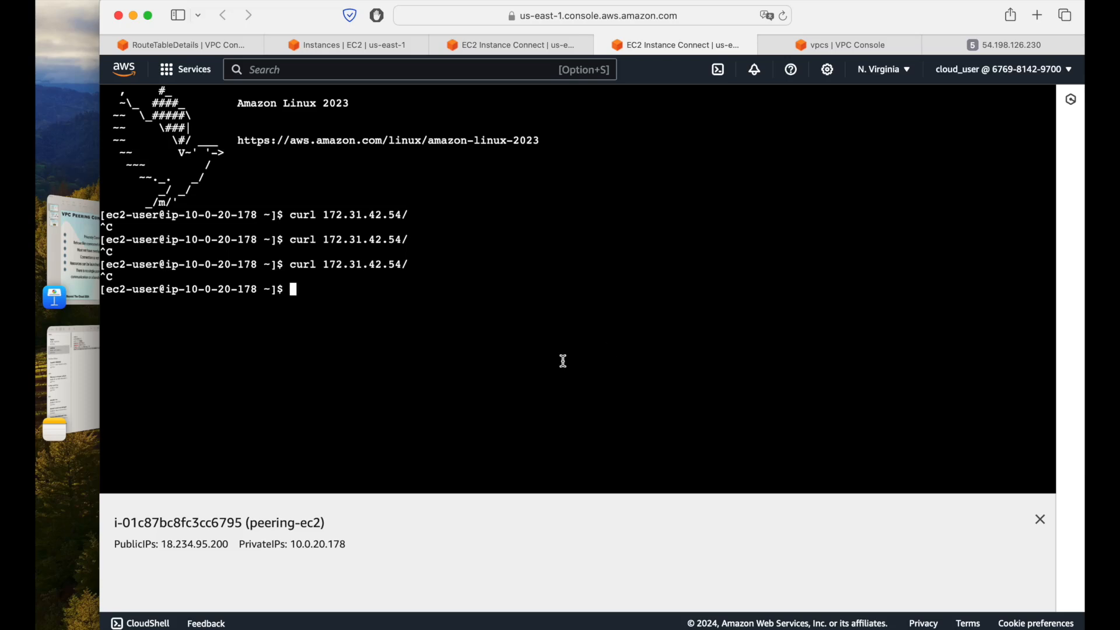
# Step: Open the routes of the default VPC's main route table for editing and add a blank route entry
pyautogui.click(205, 45)
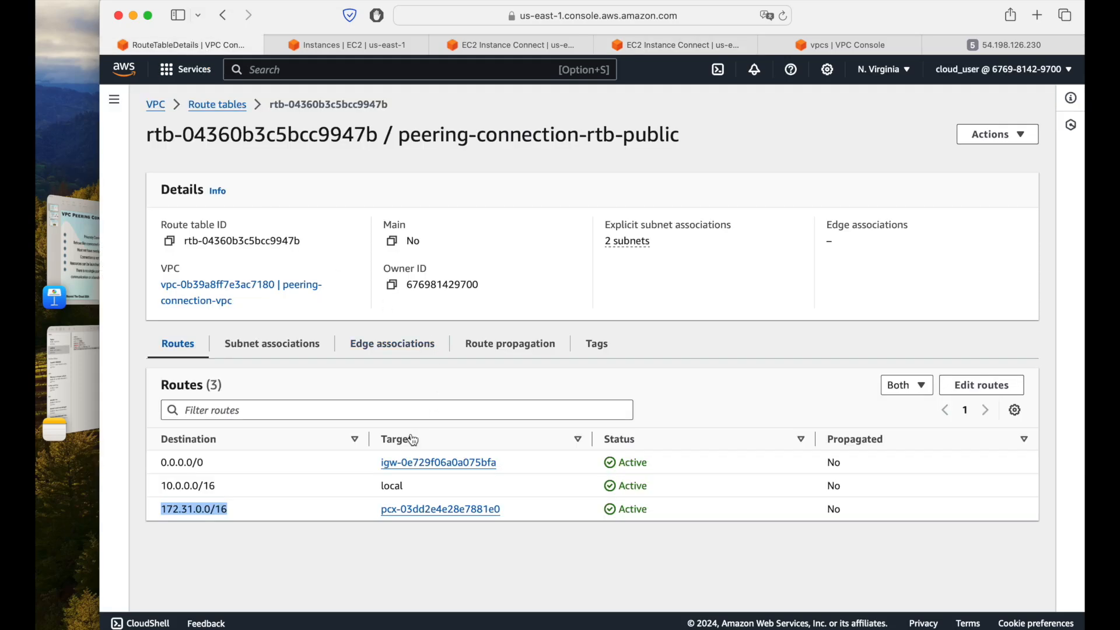
pyautogui.click(238, 106)
pyautogui.click(149, 206)
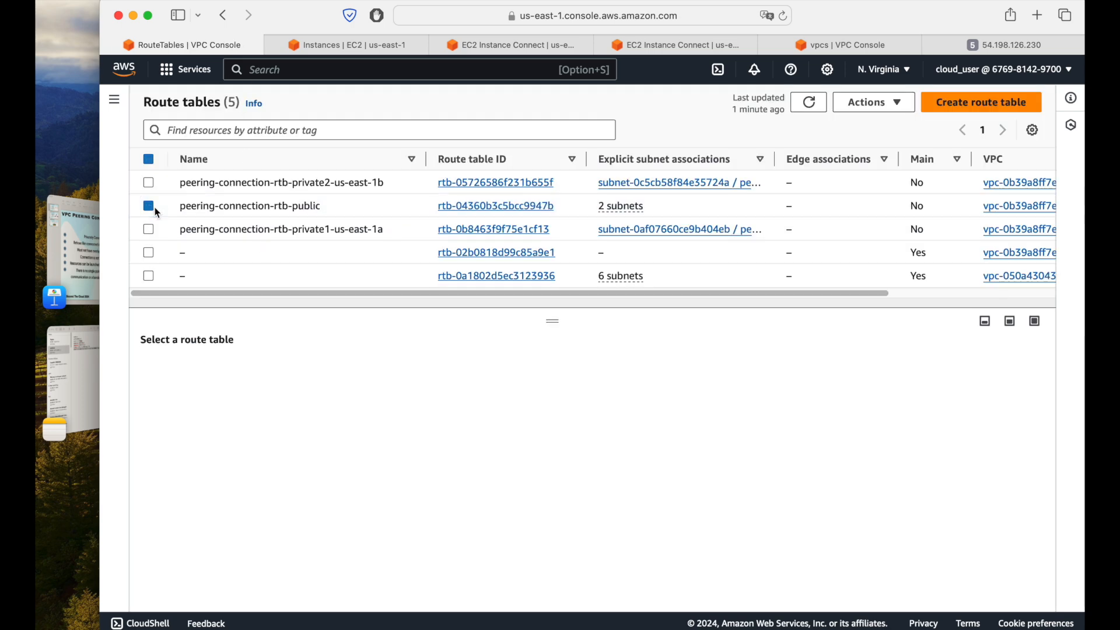
pyautogui.click(148, 275)
pyautogui.moveTo(475, 294); pyautogui.dragTo(275, 341)
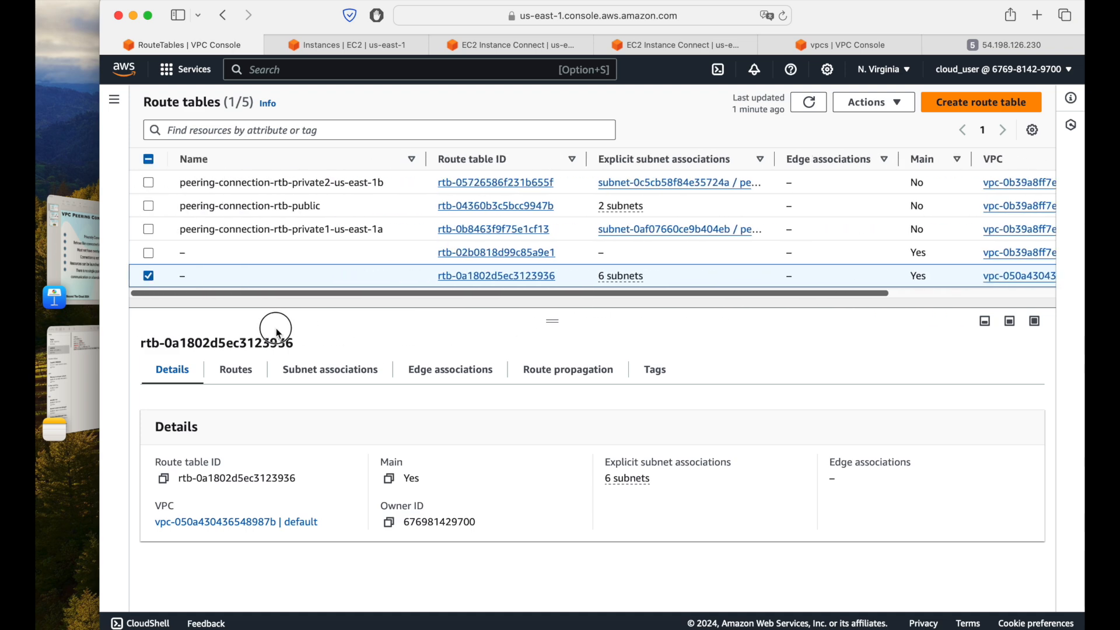
pyautogui.click(236, 376)
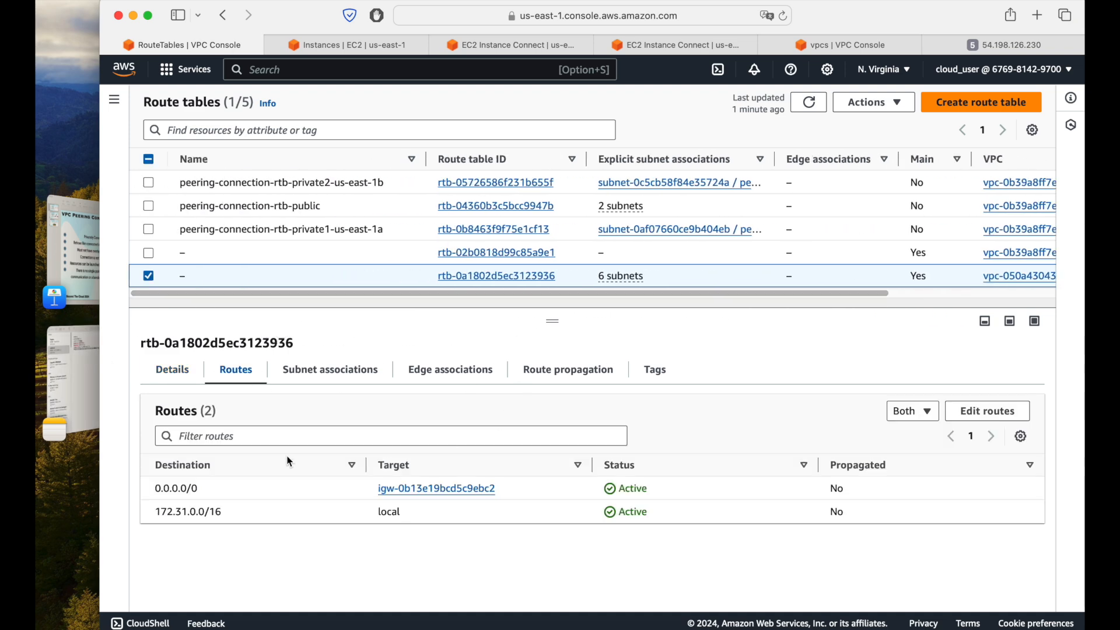
pyautogui.click(1005, 413)
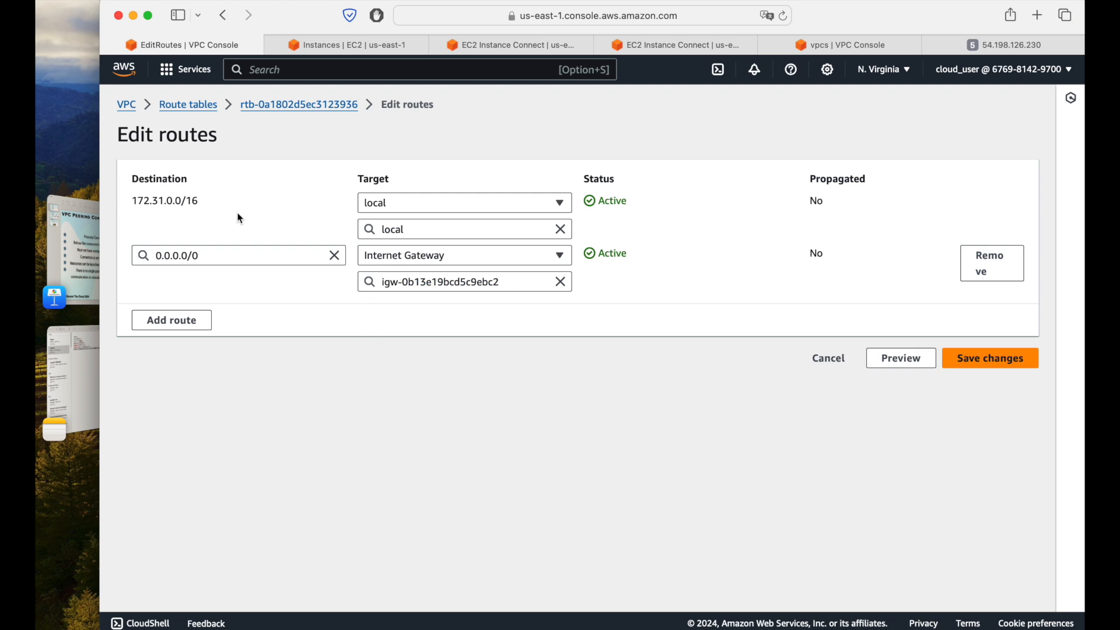
pyautogui.moveTo(132, 201); pyautogui.dragTo(200, 199)
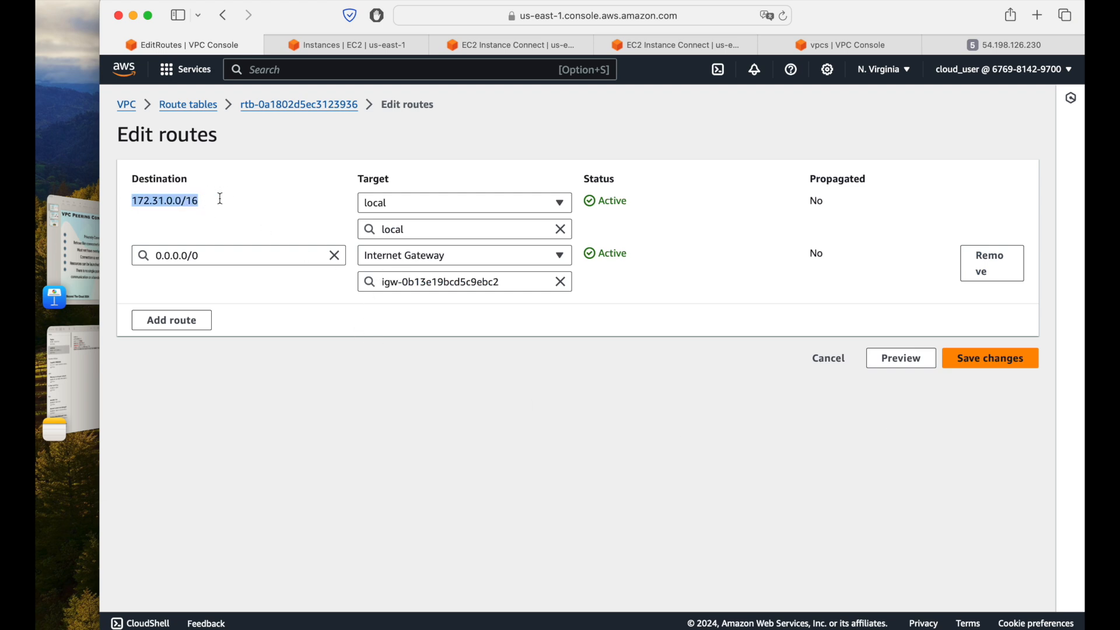
pyautogui.click(171, 321)
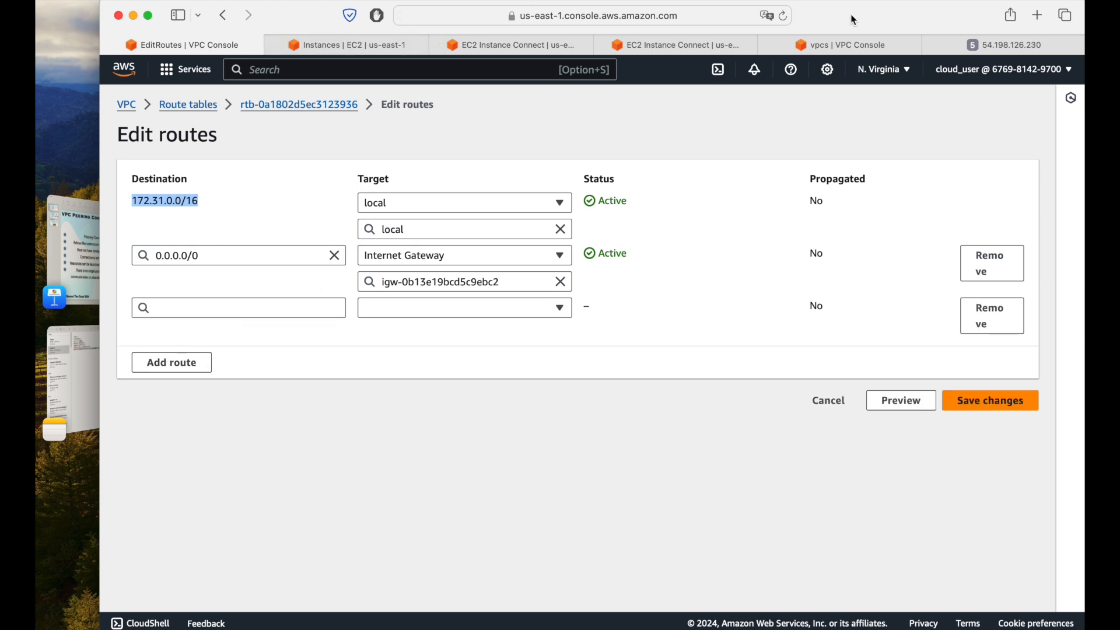
# Step: Copy peering-connection-vpc's IPv4 CIDR, 10.0.0.0/16, from the VPC list into the new route's destination
pyautogui.click(864, 45)
pyautogui.click(294, 206)
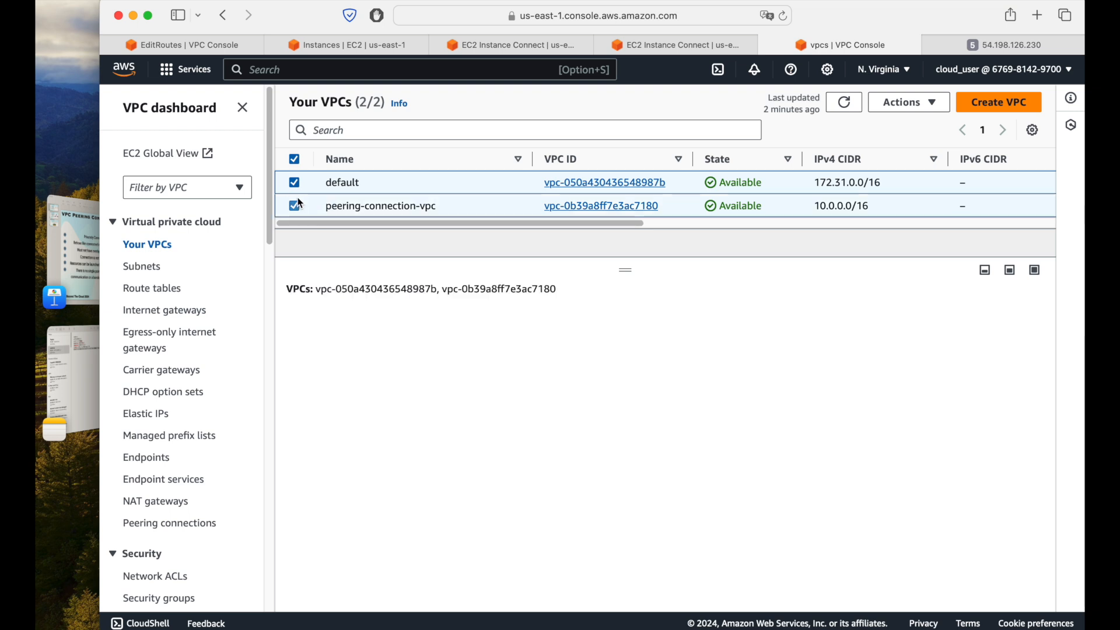
pyautogui.click(295, 183)
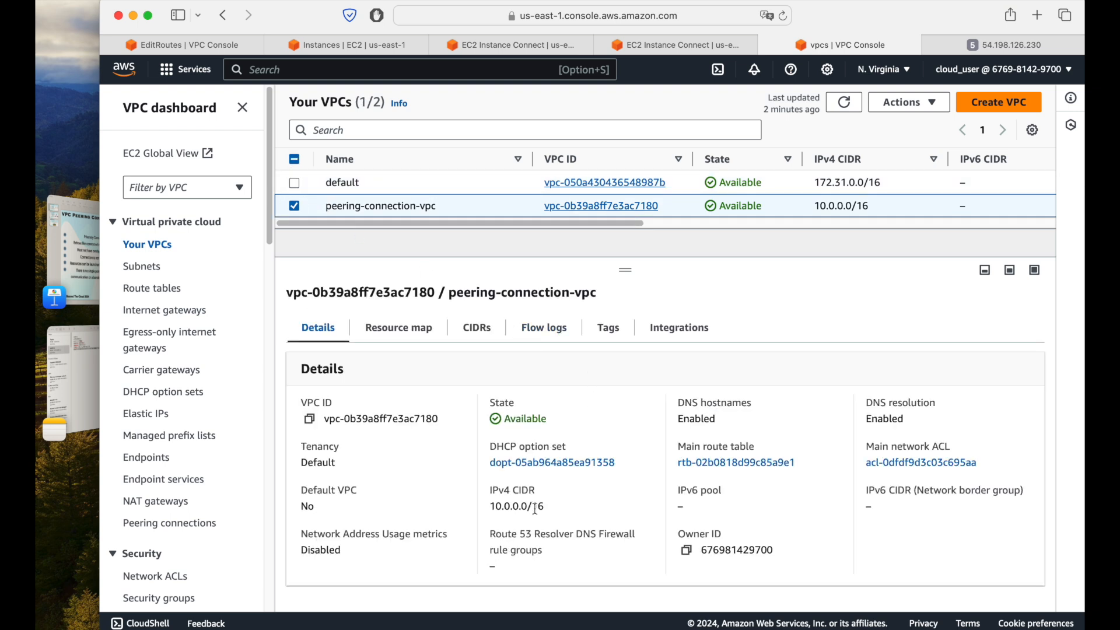
pyautogui.moveTo(548, 508); pyautogui.dragTo(493, 508)
pyautogui.press('super+c')
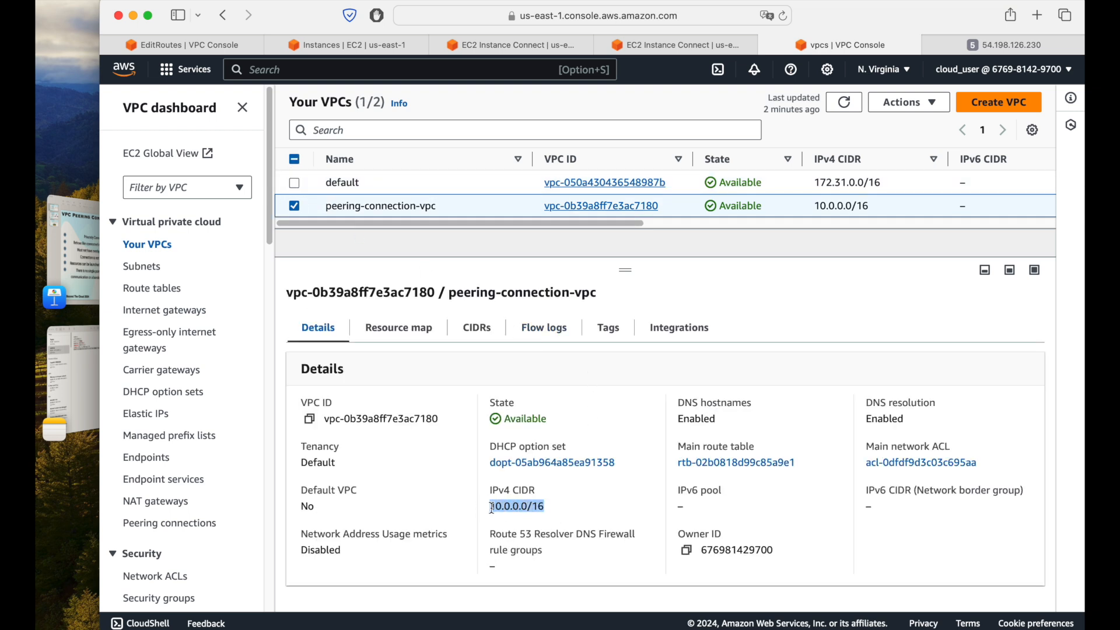
pyautogui.click(182, 45)
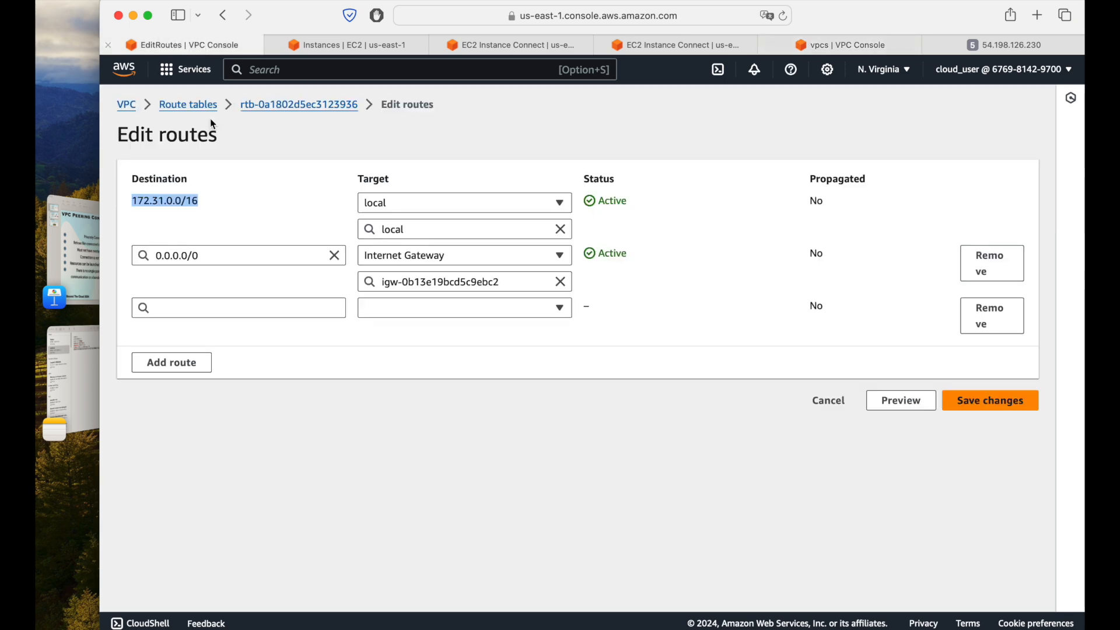
pyautogui.click(230, 306)
pyautogui.press('super+v')
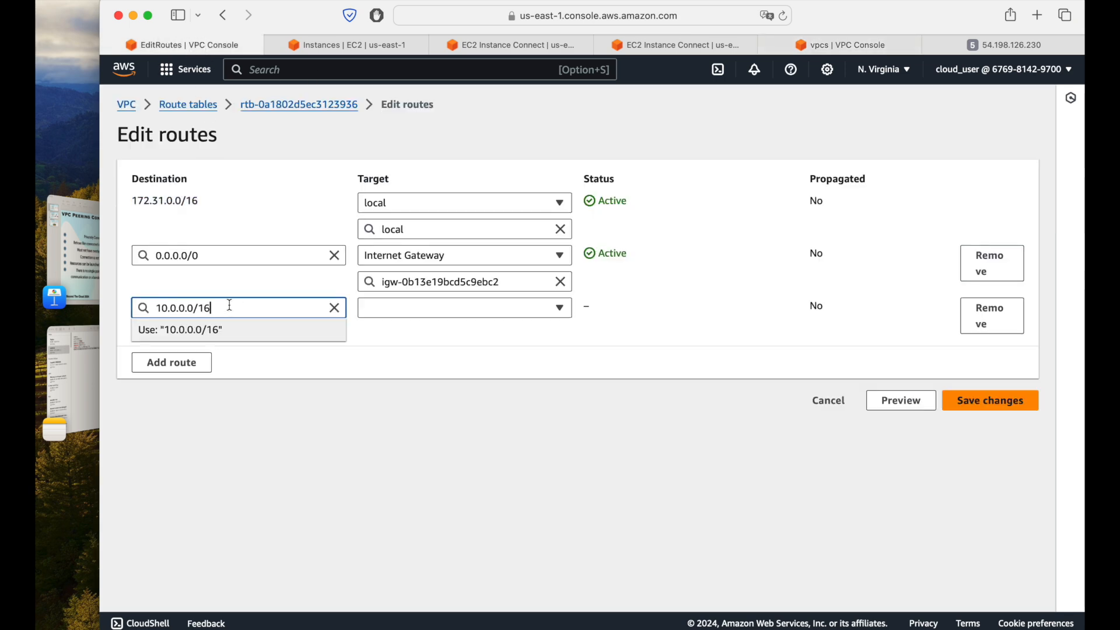
# Step: Set the 10.0.0.0/16 route's target to Peering Connection pcx-03dd2e4e28e7881e0
pyautogui.click(438, 311)
pyautogui.click(439, 312)
pyautogui.click(438, 314)
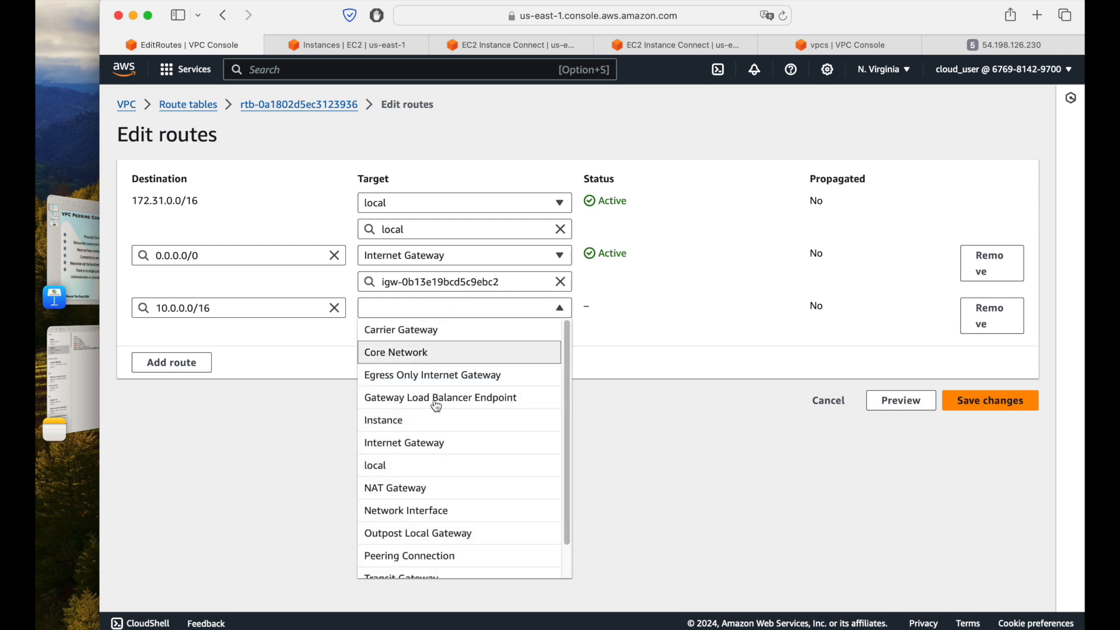
pyautogui.click(411, 556)
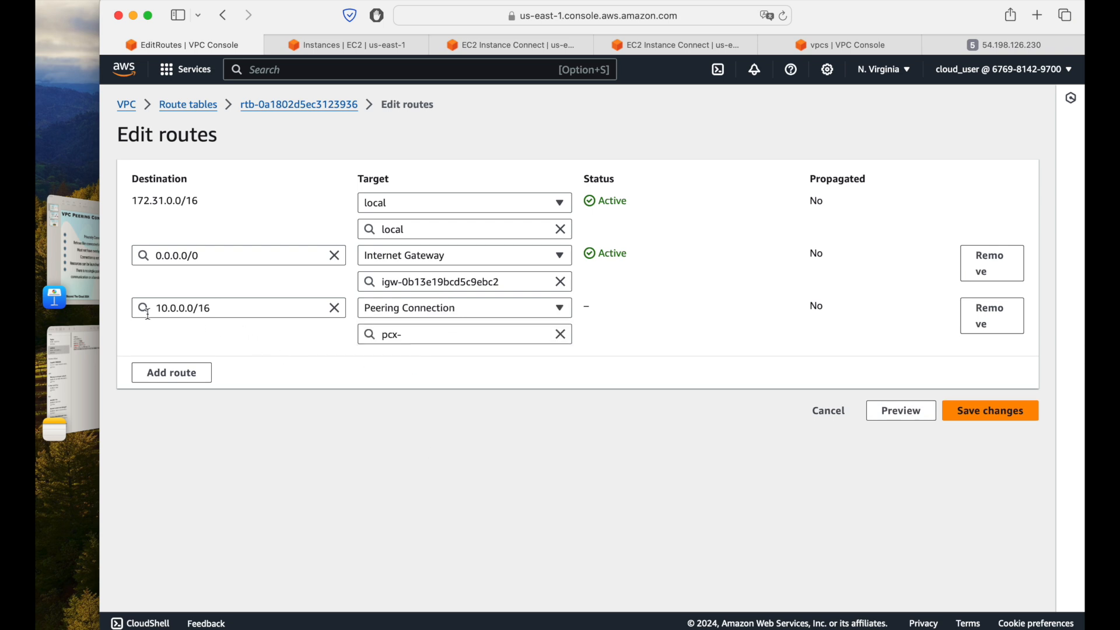
pyautogui.click(469, 339)
pyautogui.click(456, 378)
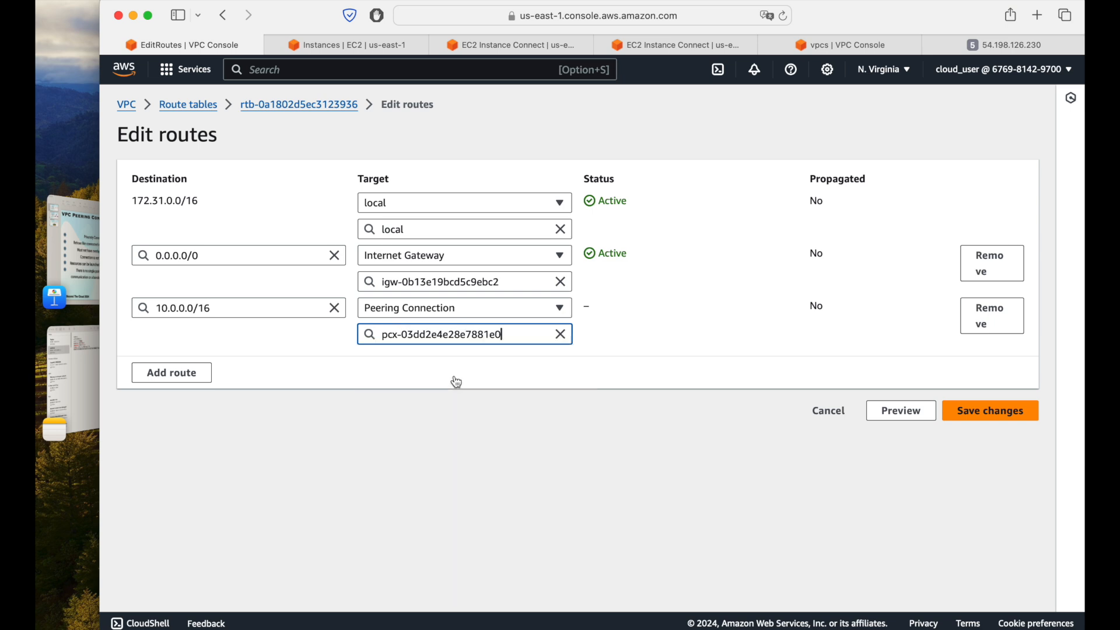
# Step: Save the edited routes of the default VPC's main route table and dismiss the notification
pyautogui.click(968, 409)
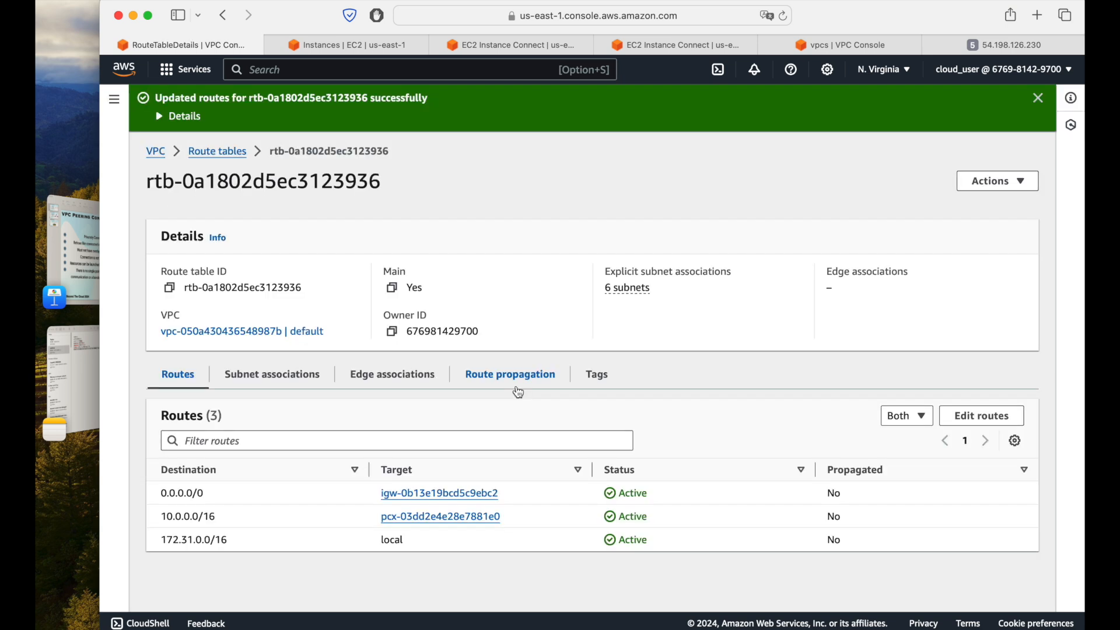
pyautogui.click(1038, 98)
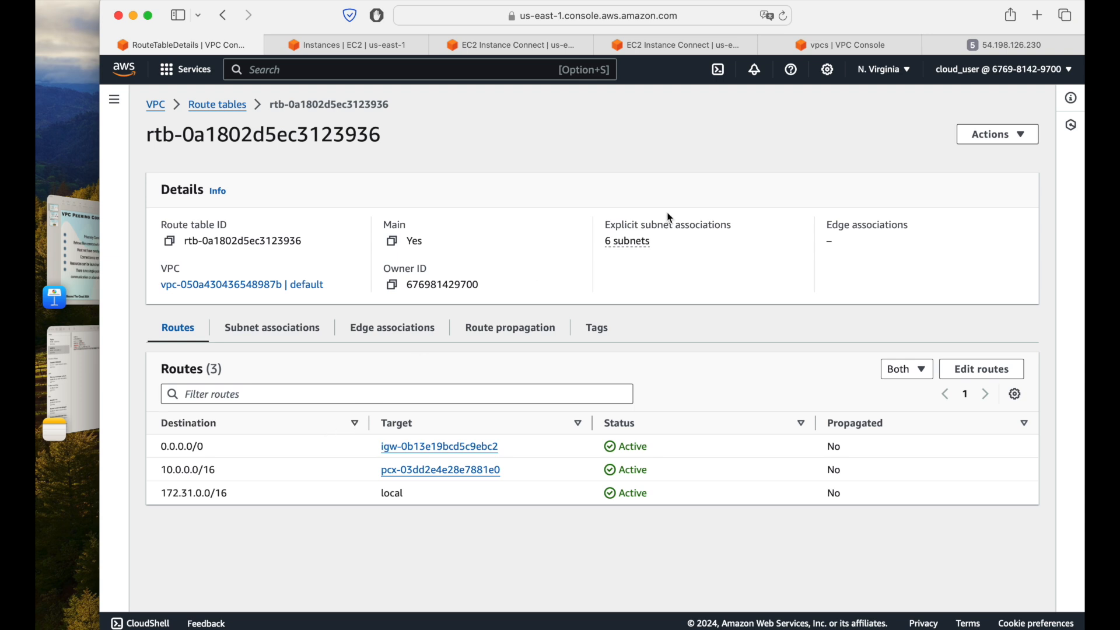
# Step: Rerun curl 172.31.42.54/ in the peering-ec2 terminal to test private access through the peering connection
pyautogui.click(692, 45)
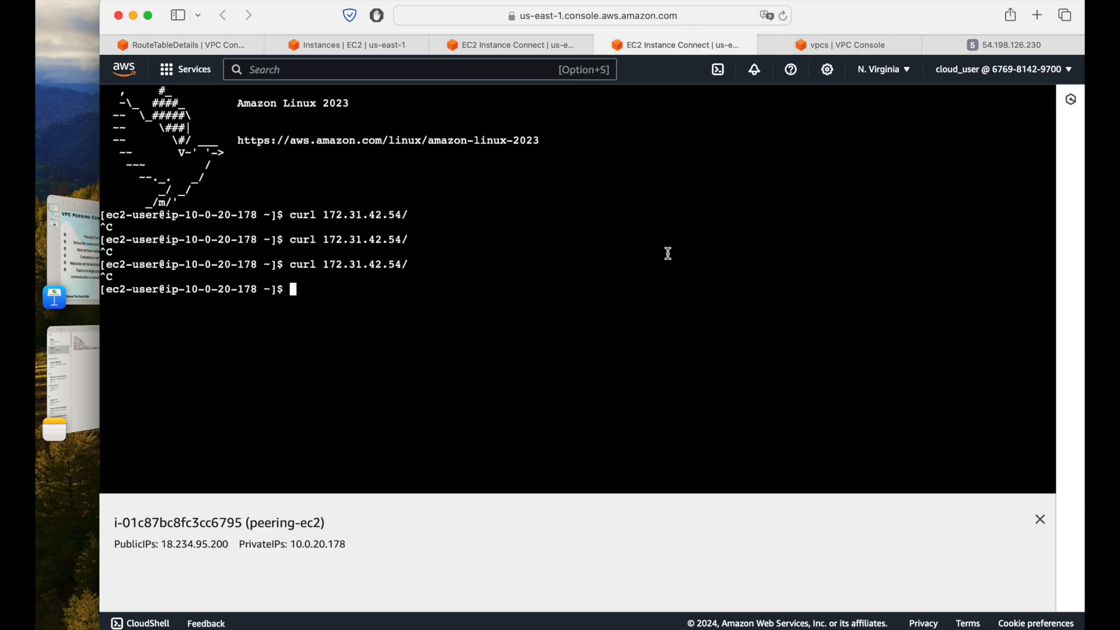
pyautogui.press('Up')
pyautogui.press('Return')
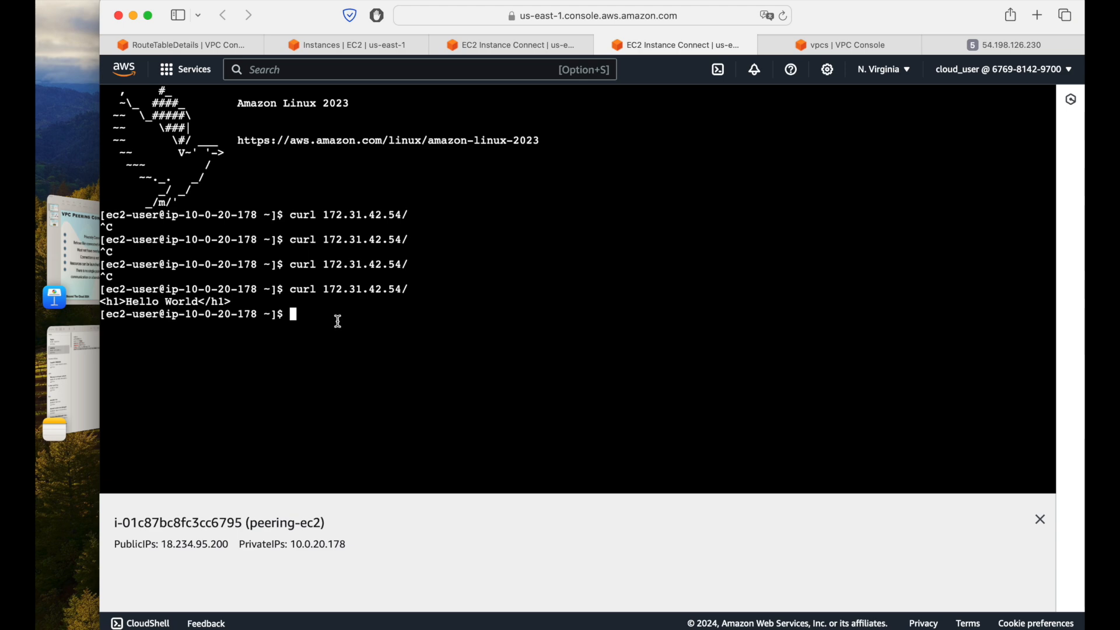
# Step: View the VPC Peering Connection slide in Keynote, and return to the default VPC's route table details in the browser
pyautogui.click(93, 266)
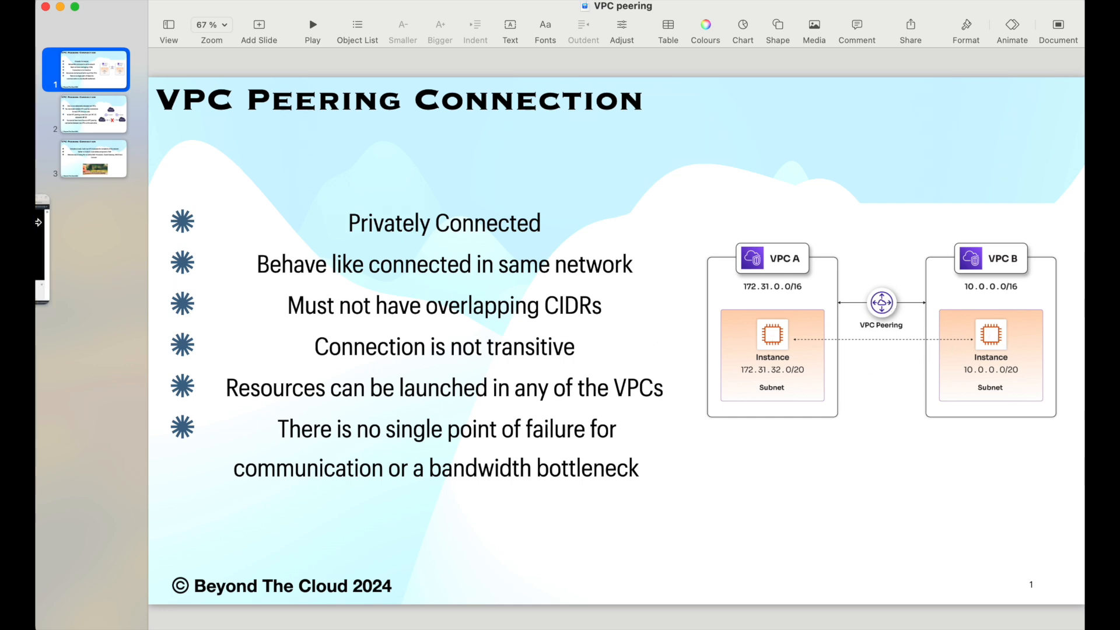
pyautogui.click(110, 255)
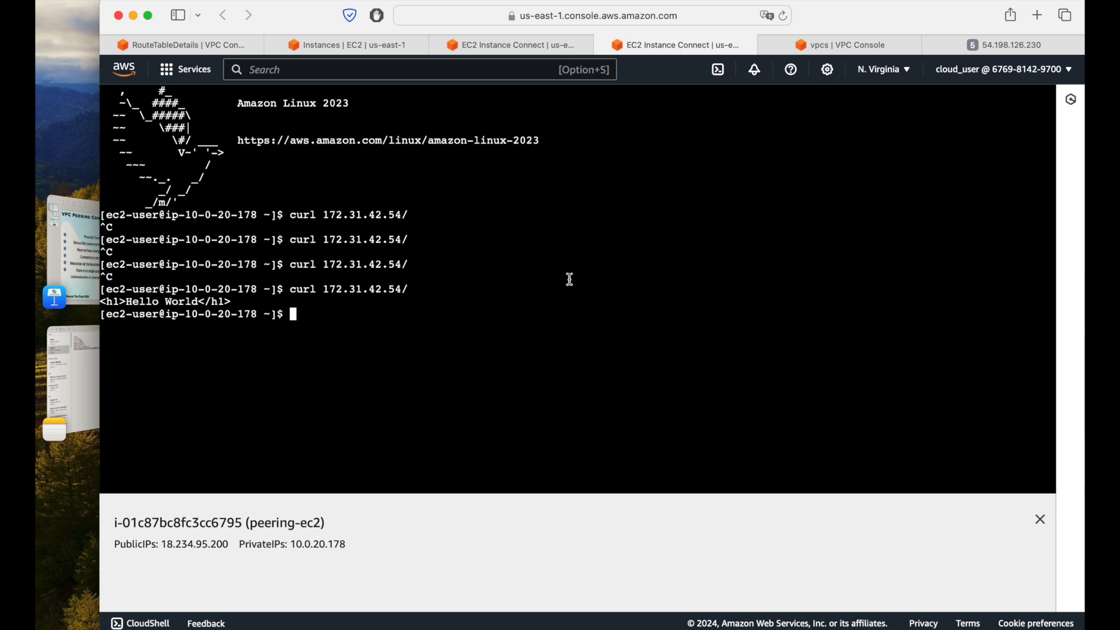
pyautogui.click(179, 45)
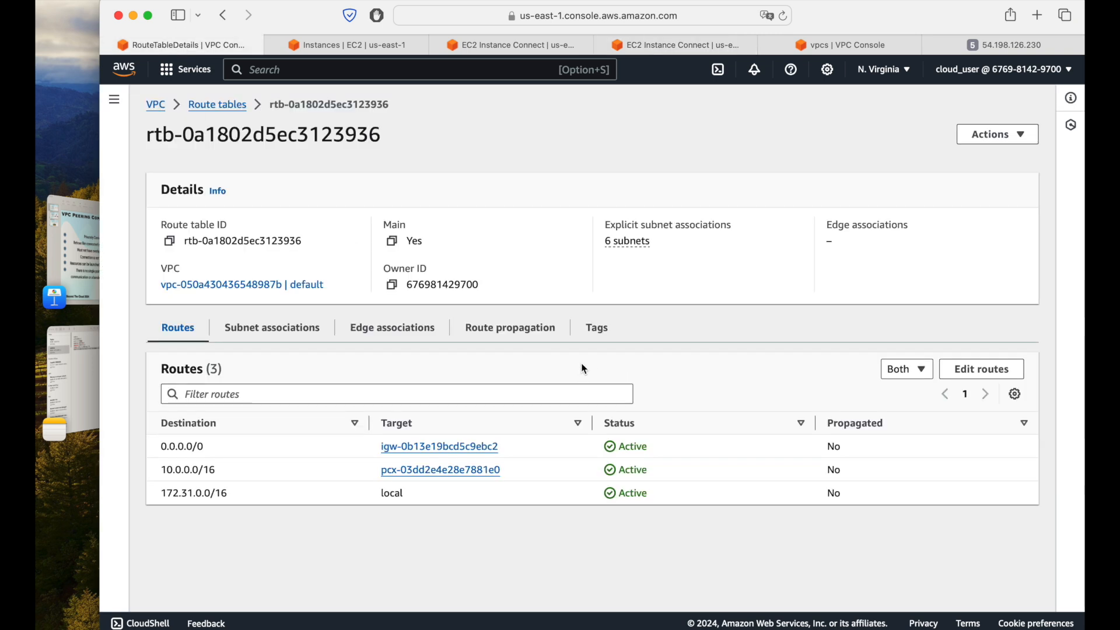